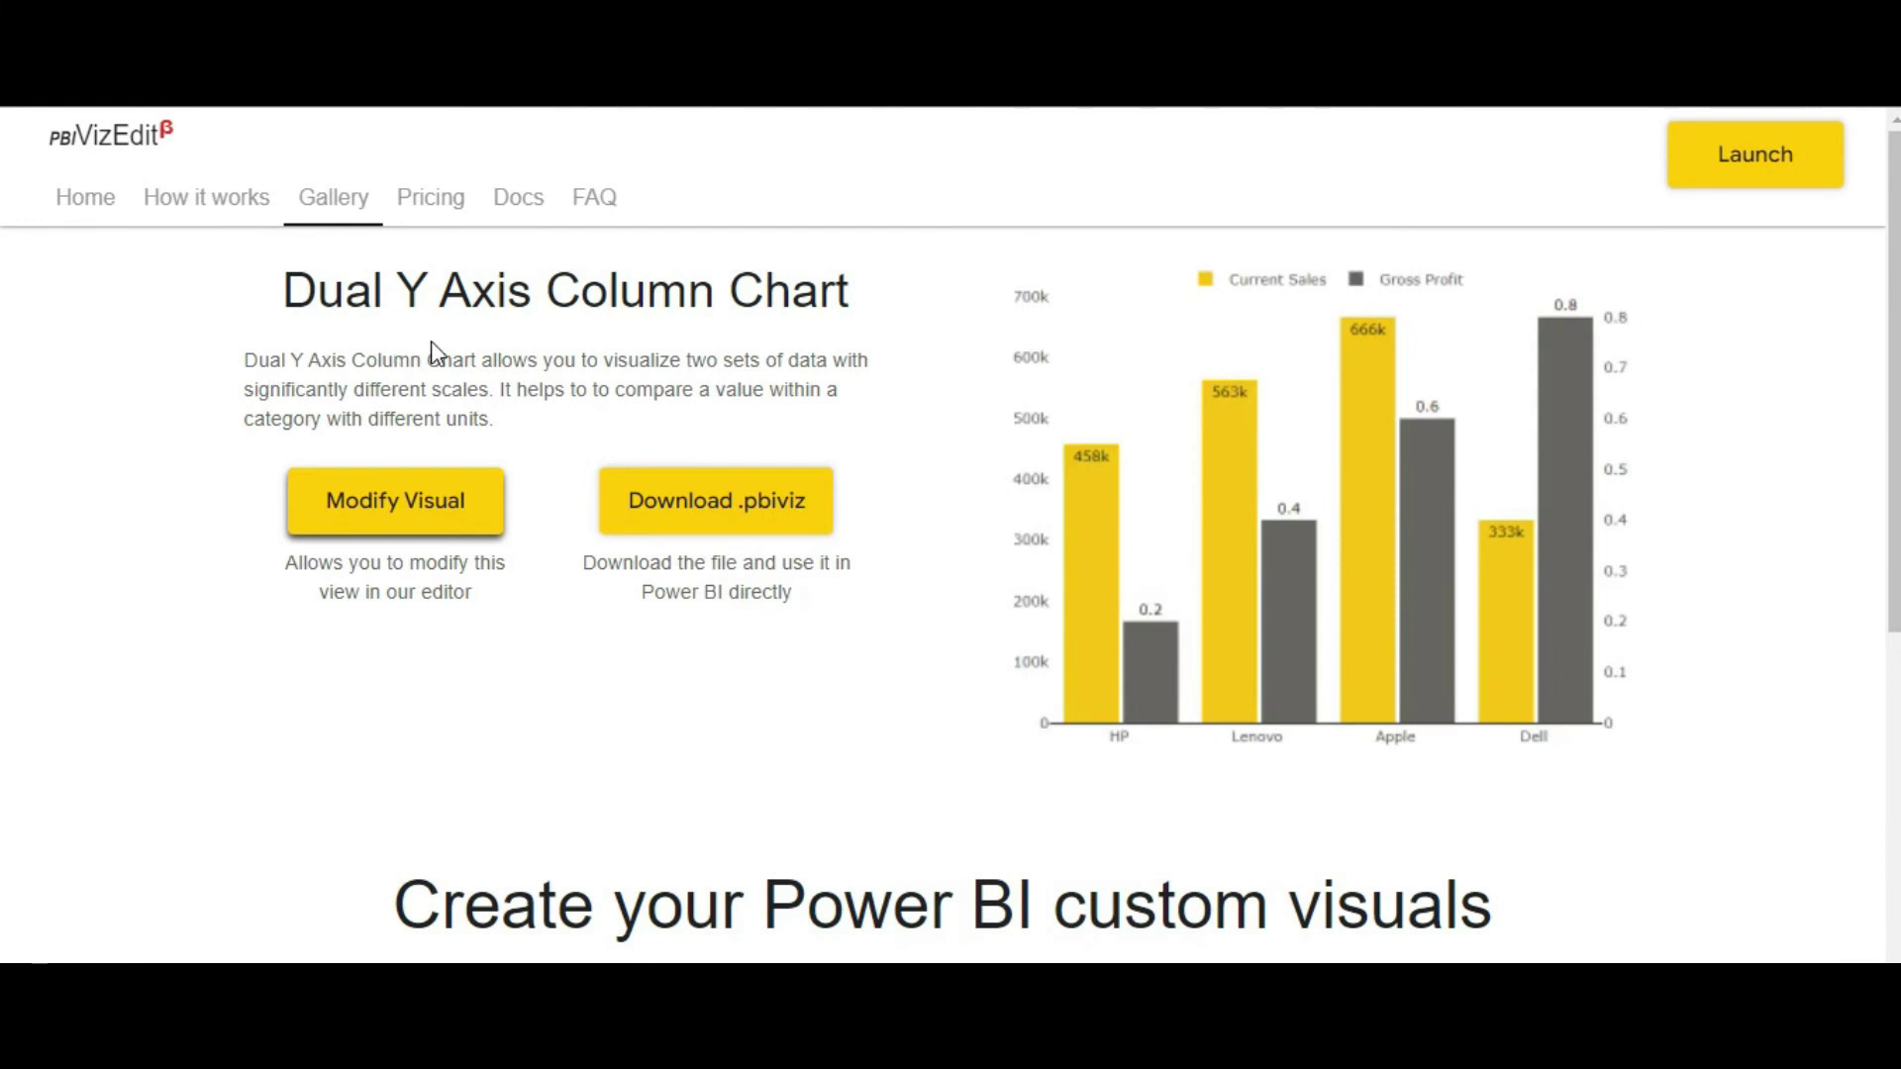
# Step: Log in to PBIVizEdit with email and password to reach the empty Visual Editors page
pyautogui.click(397, 507)
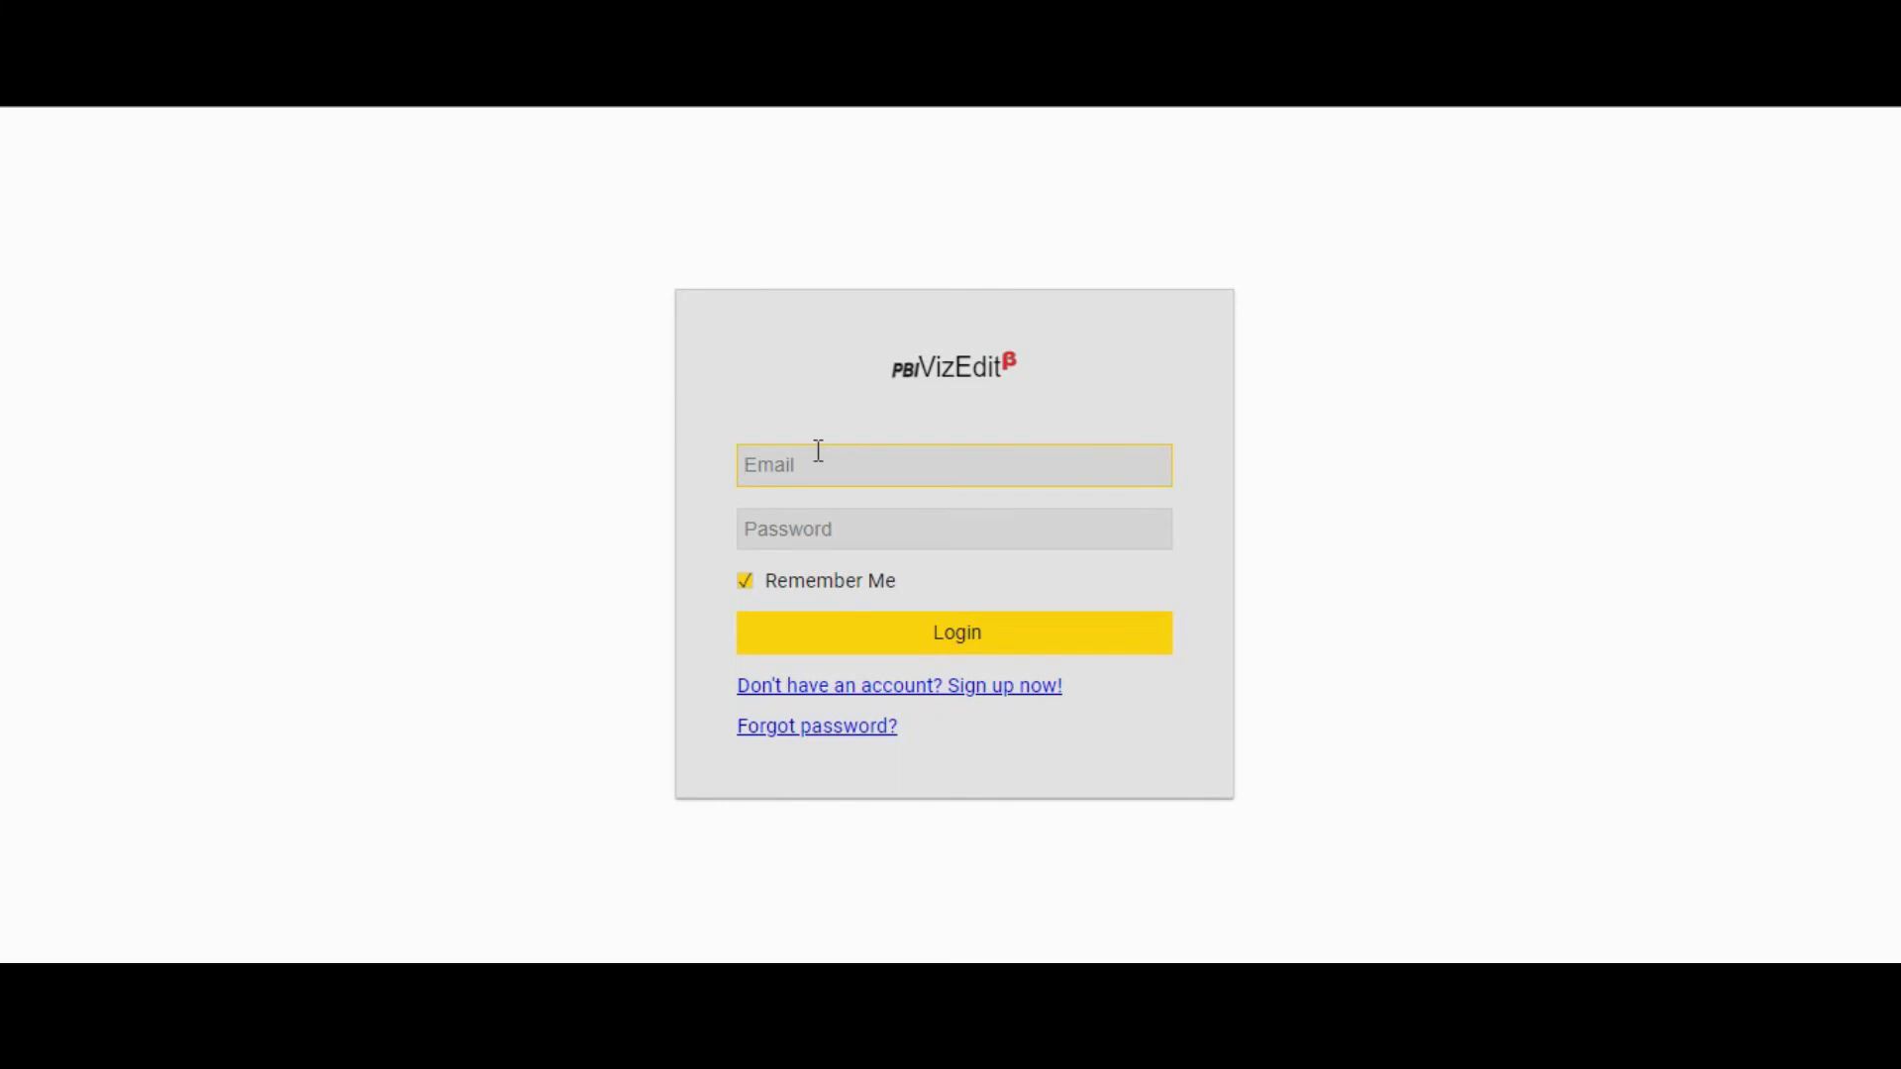
pyautogui.write('test@gmail.com')
pyautogui.click(1001, 530)
pyautogui.write('password')
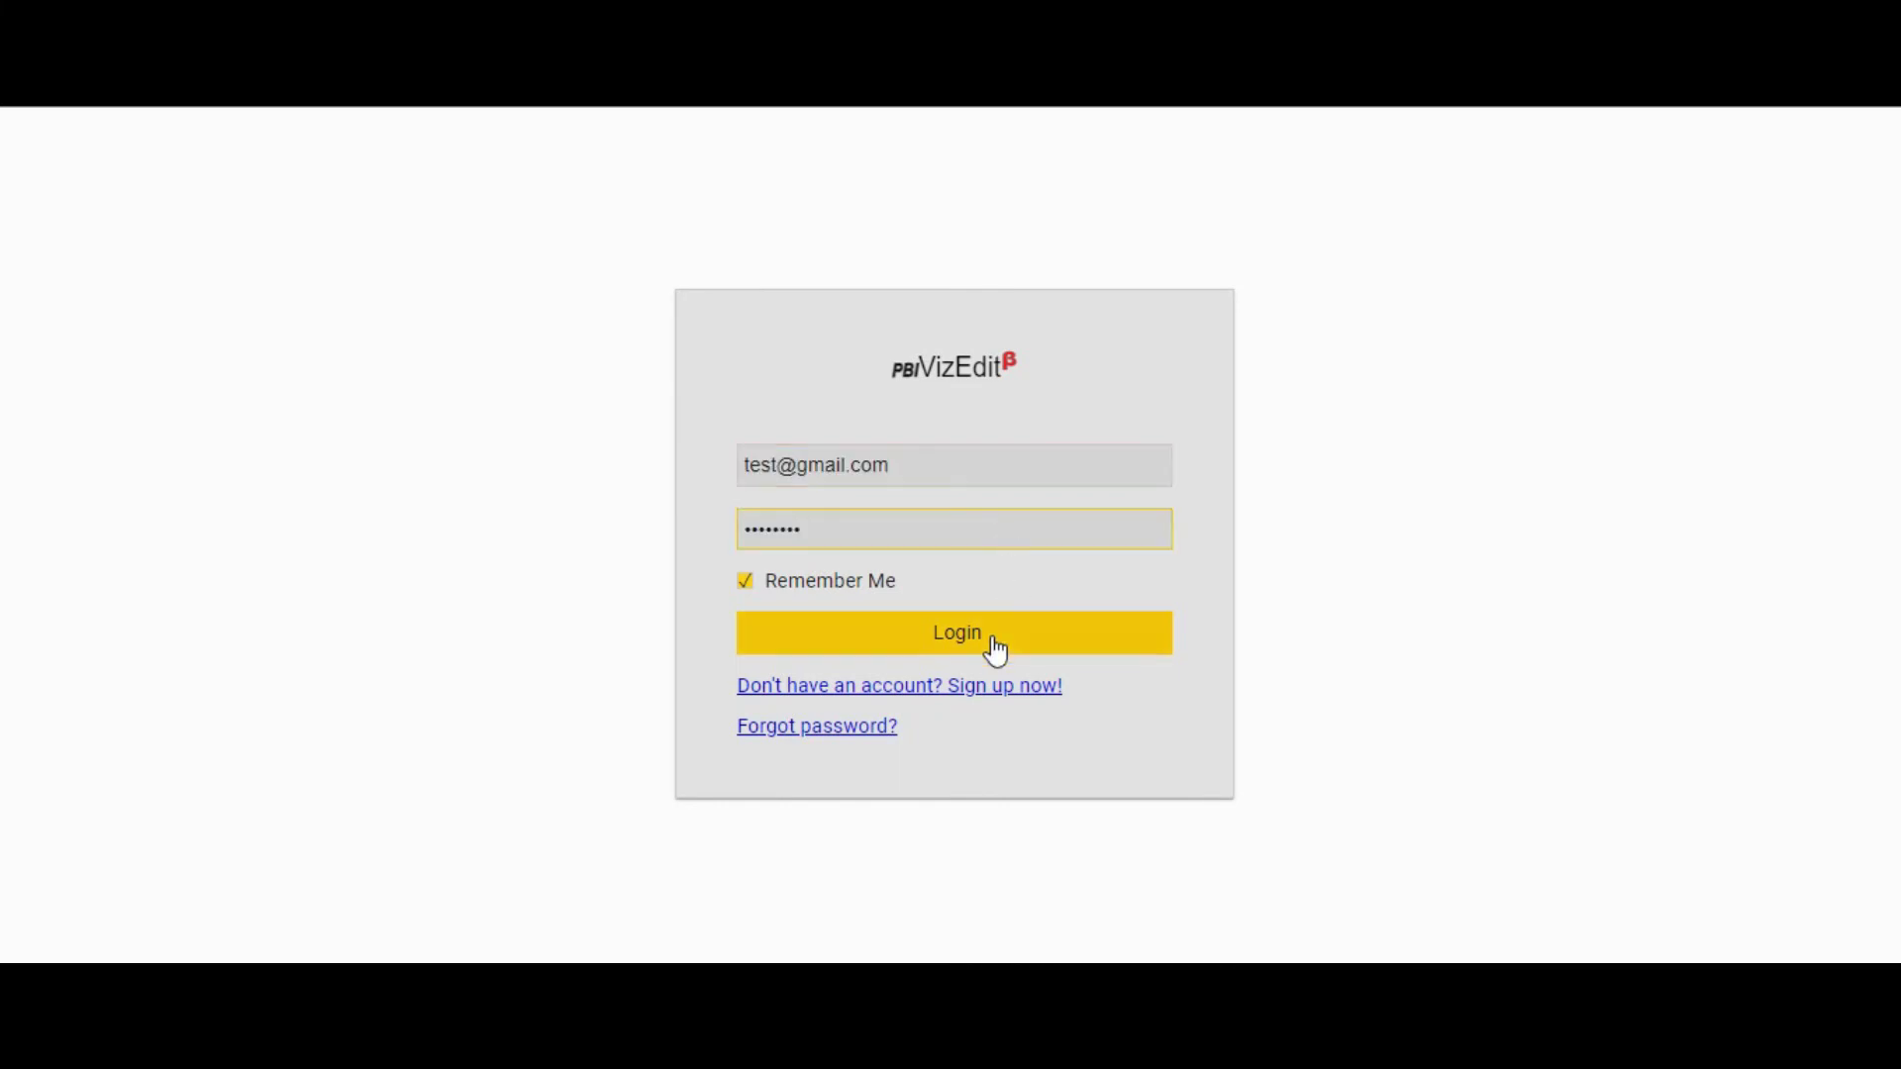
pyautogui.click(995, 643)
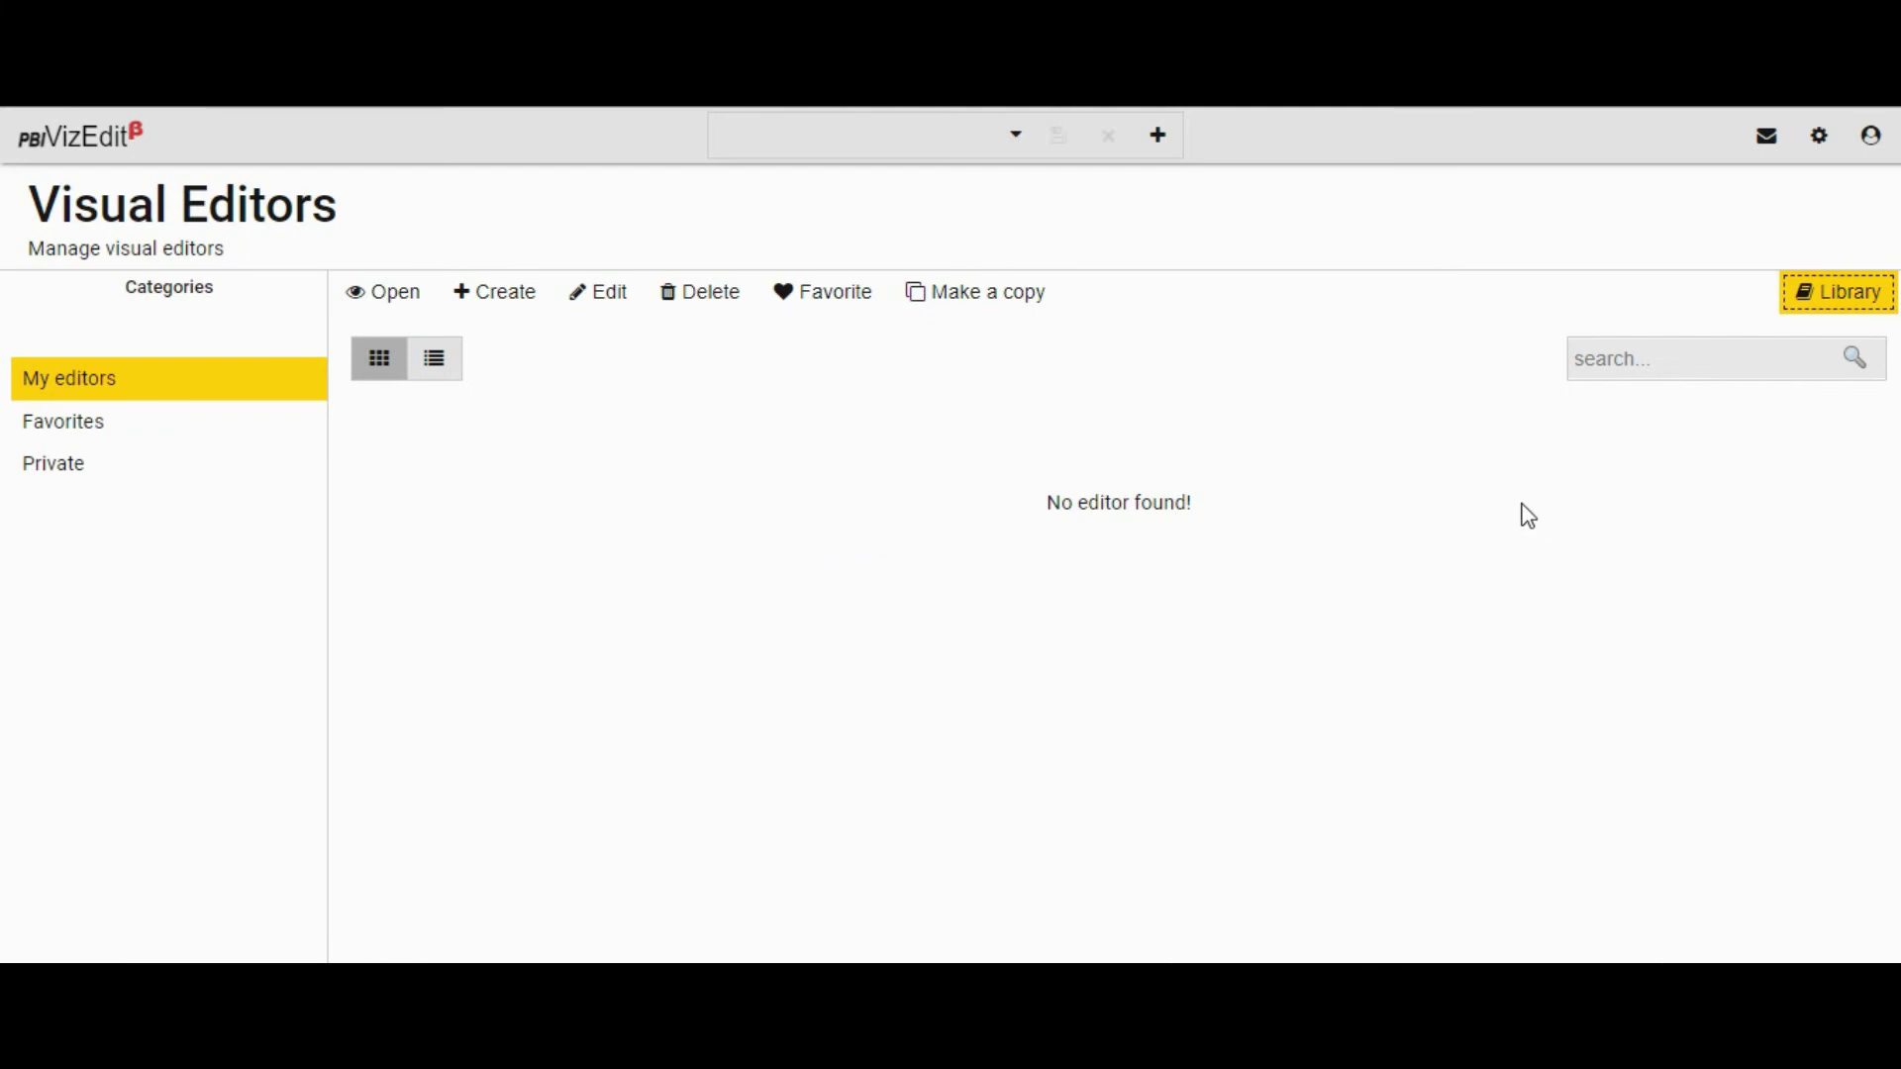
# Step: Import the Dual Y Axis Column Chart template from the PBIVizEdit library
pyautogui.click(1815, 293)
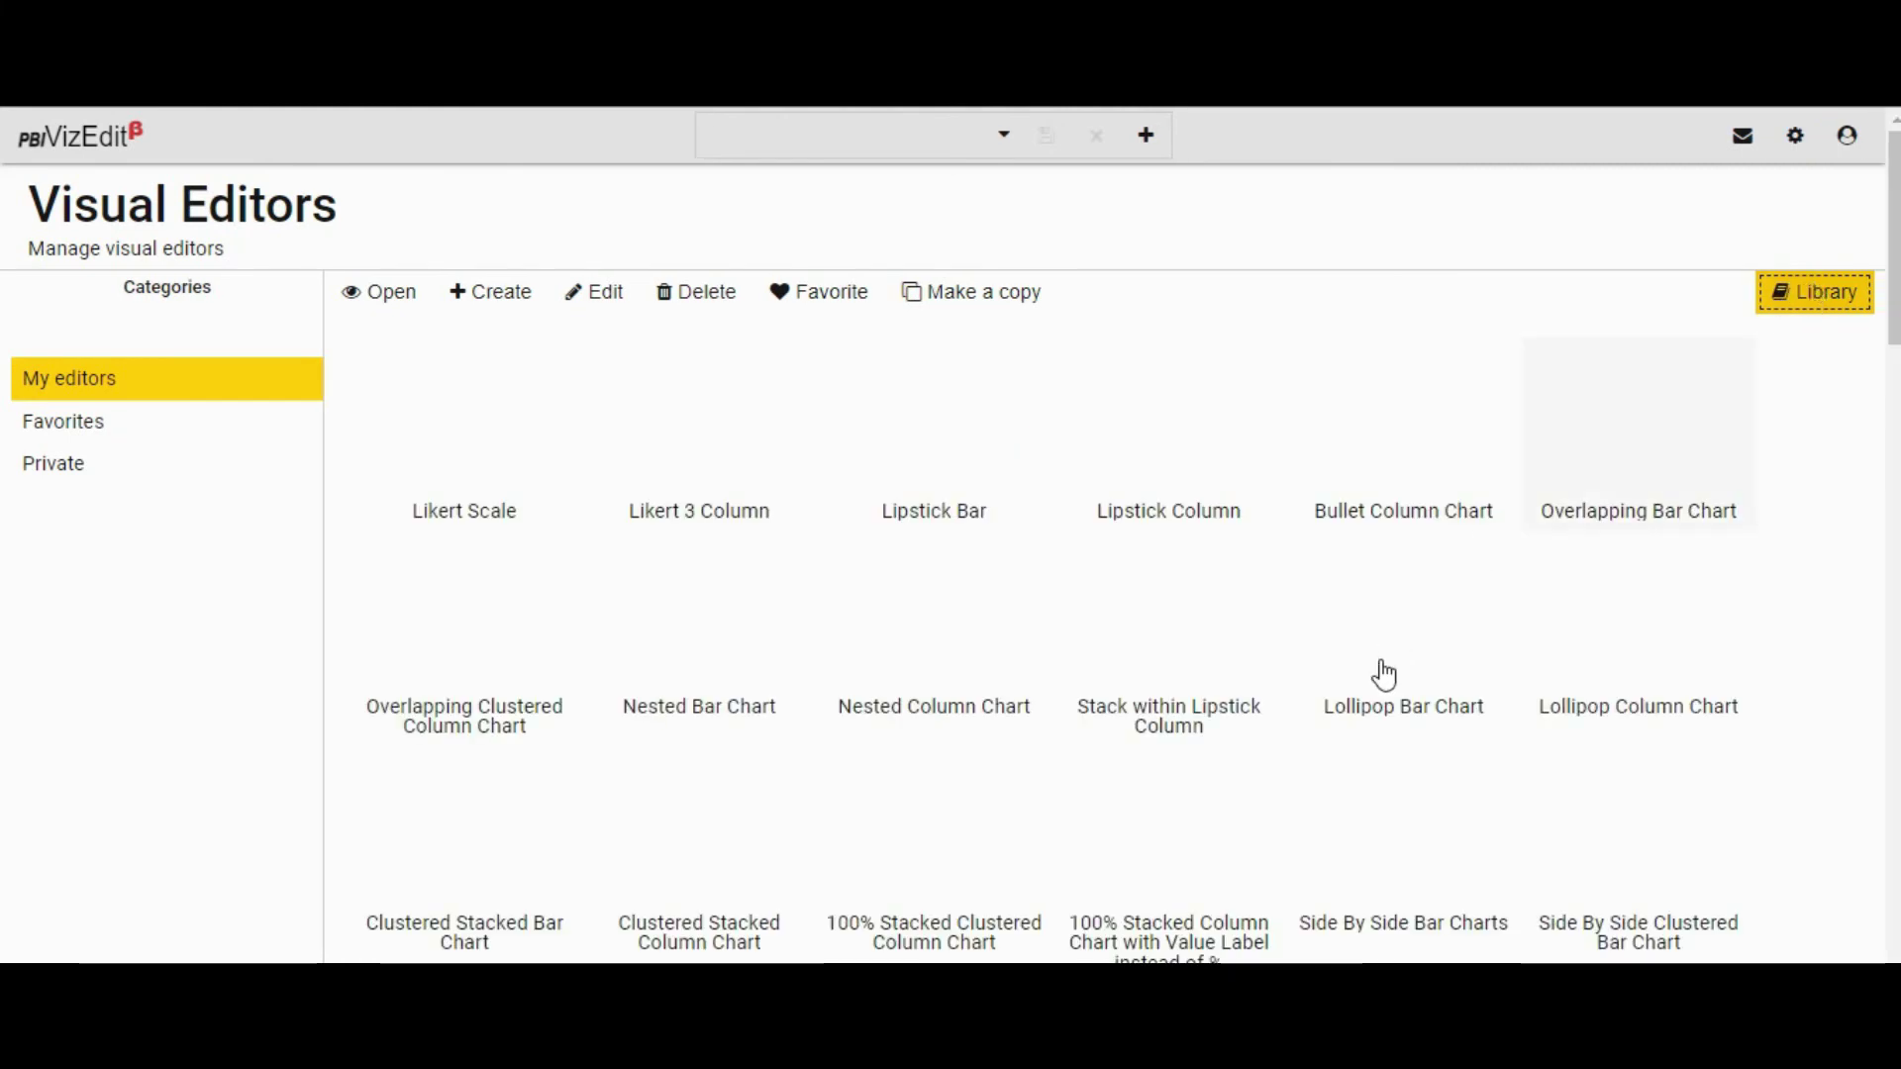
pyautogui.scroll(-1, 1363, 709)
pyautogui.scroll(-4, 1351, 713)
pyautogui.scroll(-3, 1351, 709)
pyautogui.scroll(-2, 1349, 701)
pyautogui.scroll(2, 1350, 700)
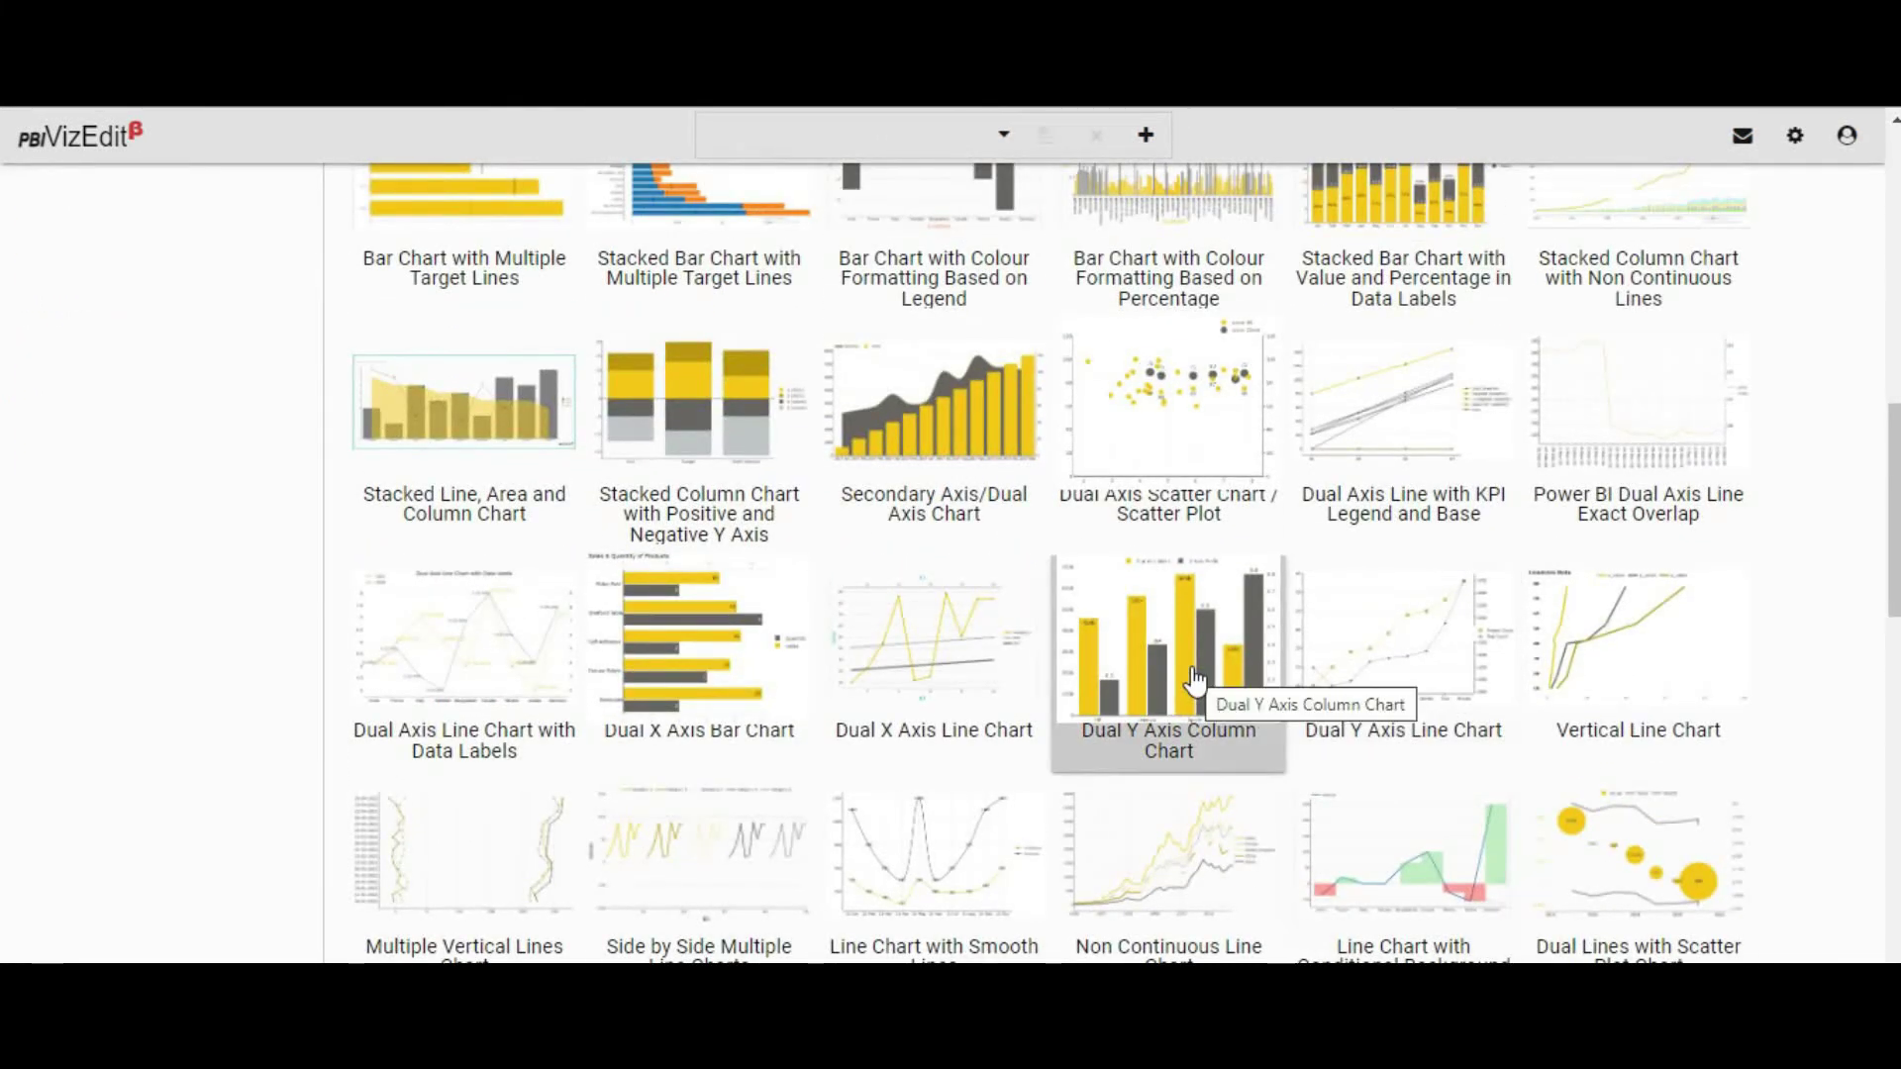
pyautogui.click(1194, 681)
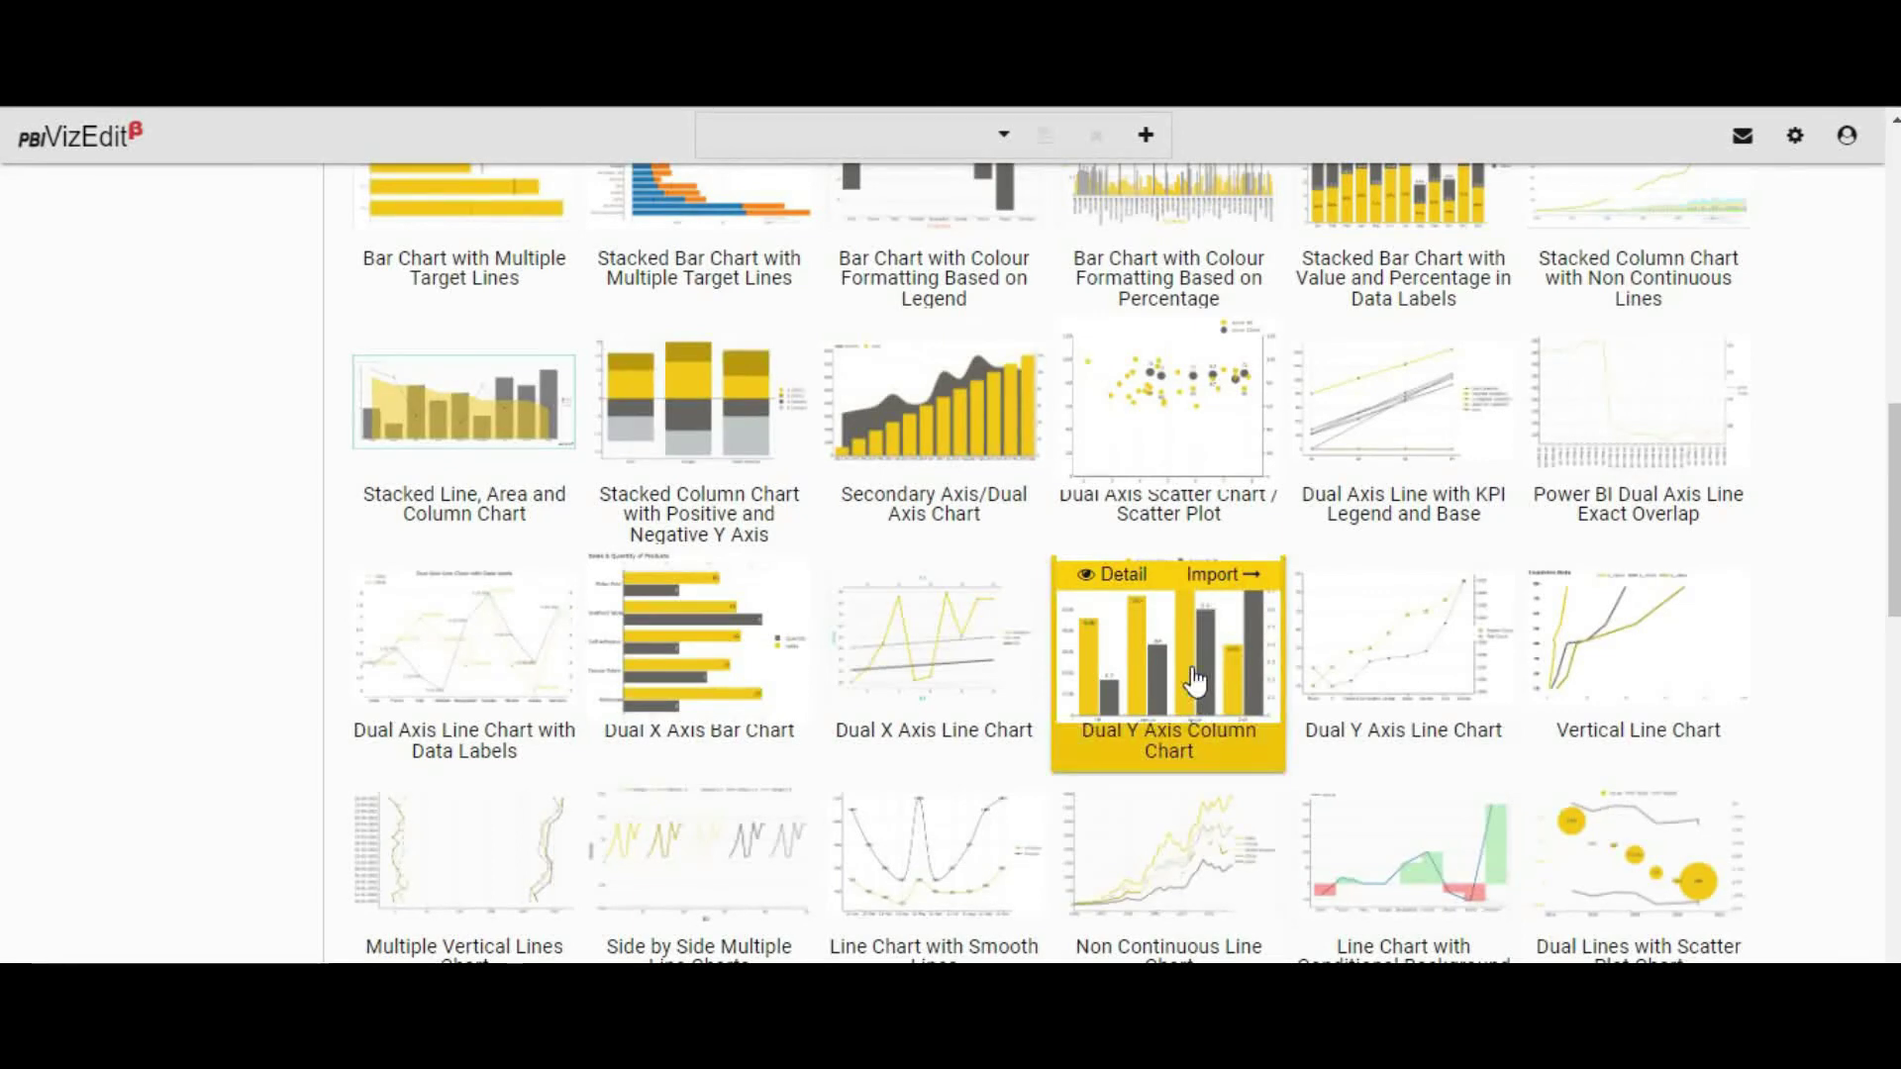
pyautogui.click(1225, 592)
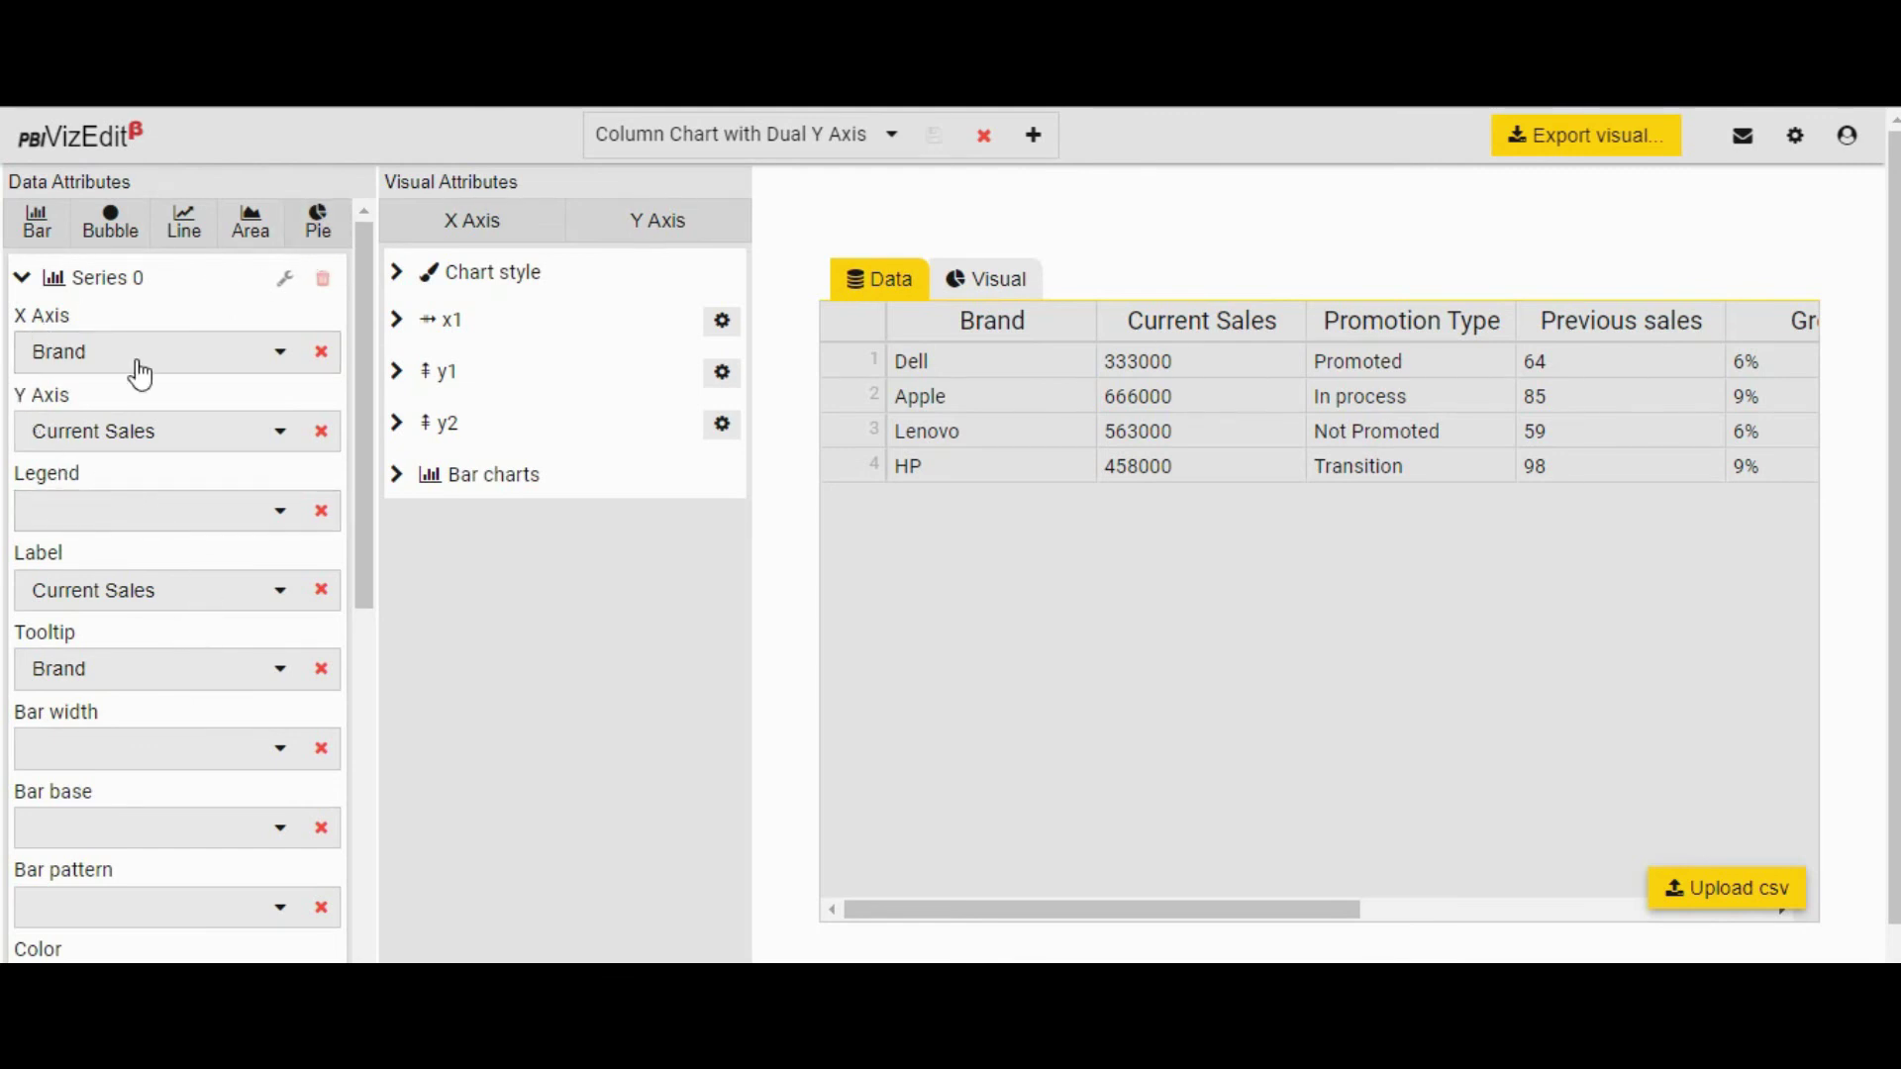
# Step: Expand the y1 visual attributes, preview the chart, and check the editor dropdown
pyautogui.click(397, 372)
pyautogui.scroll(-3, 519, 694)
pyautogui.scroll(3, 518, 694)
pyautogui.click(1001, 281)
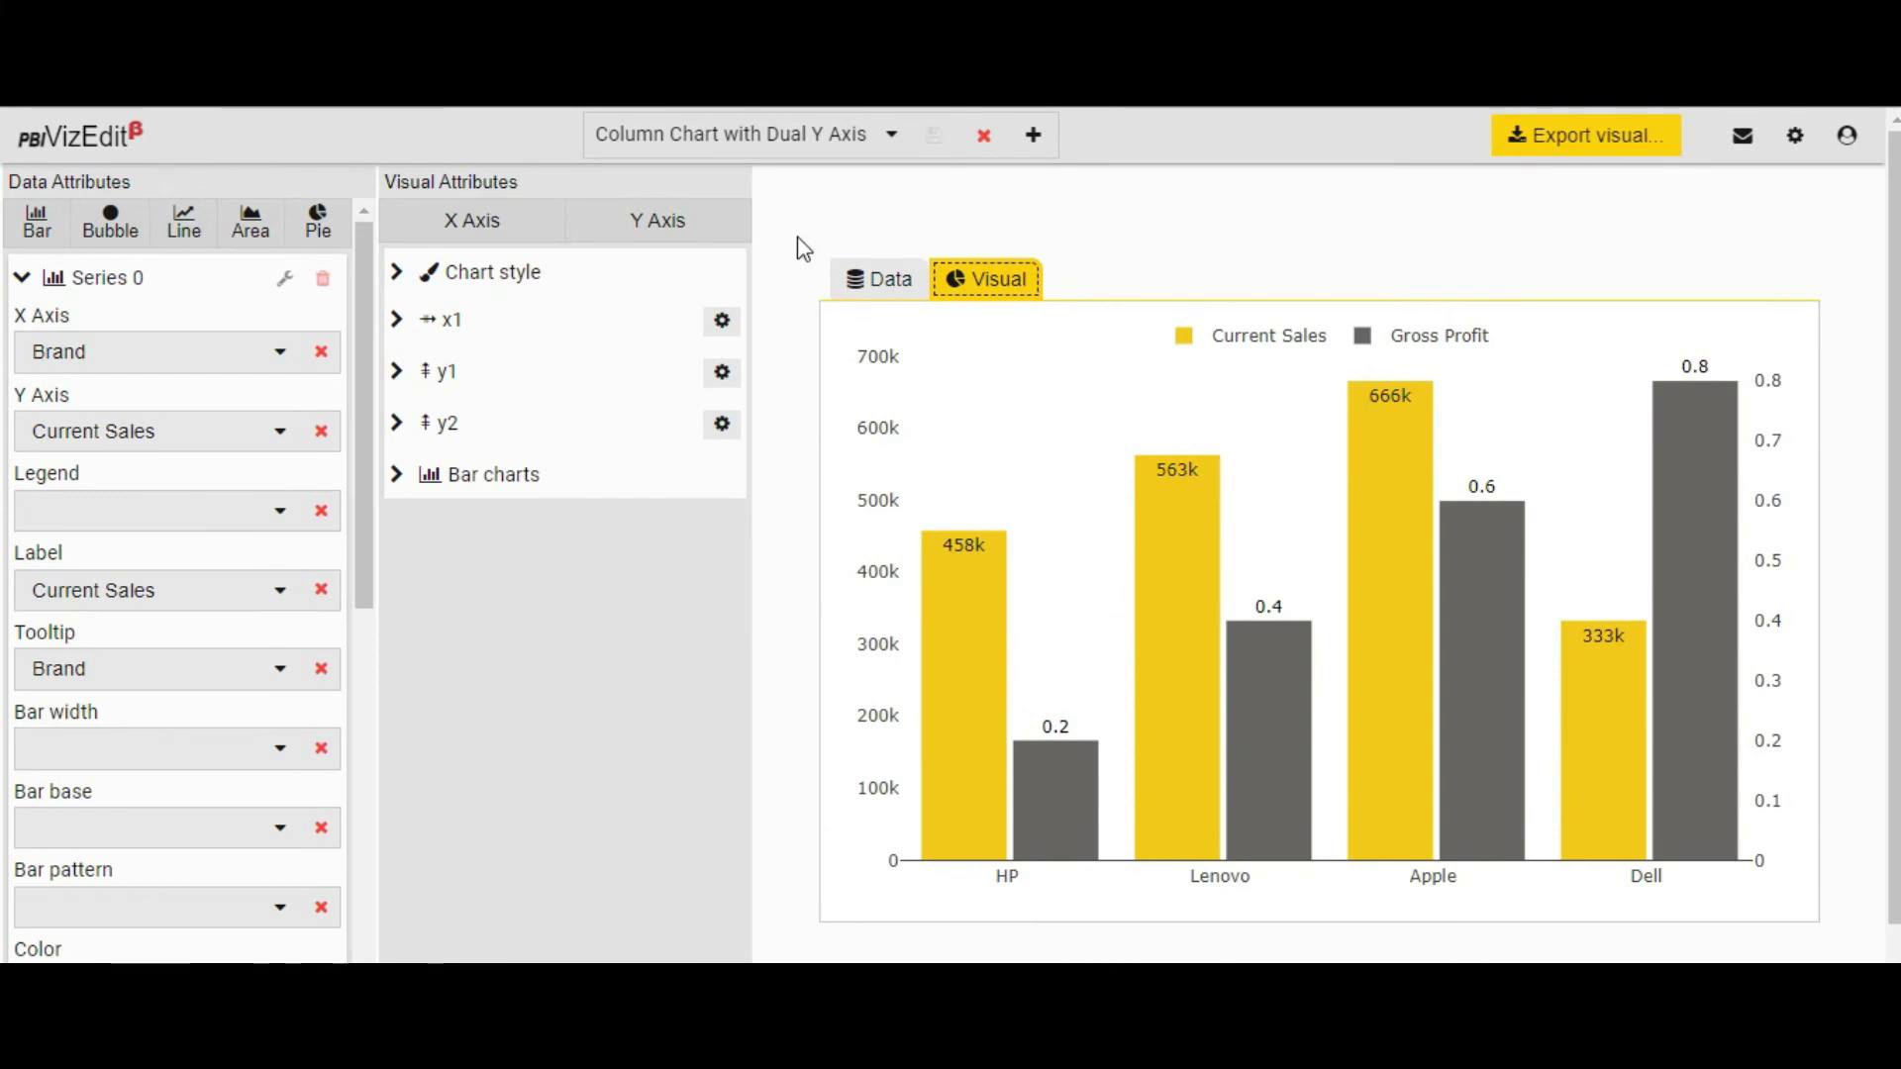
pyautogui.click(885, 153)
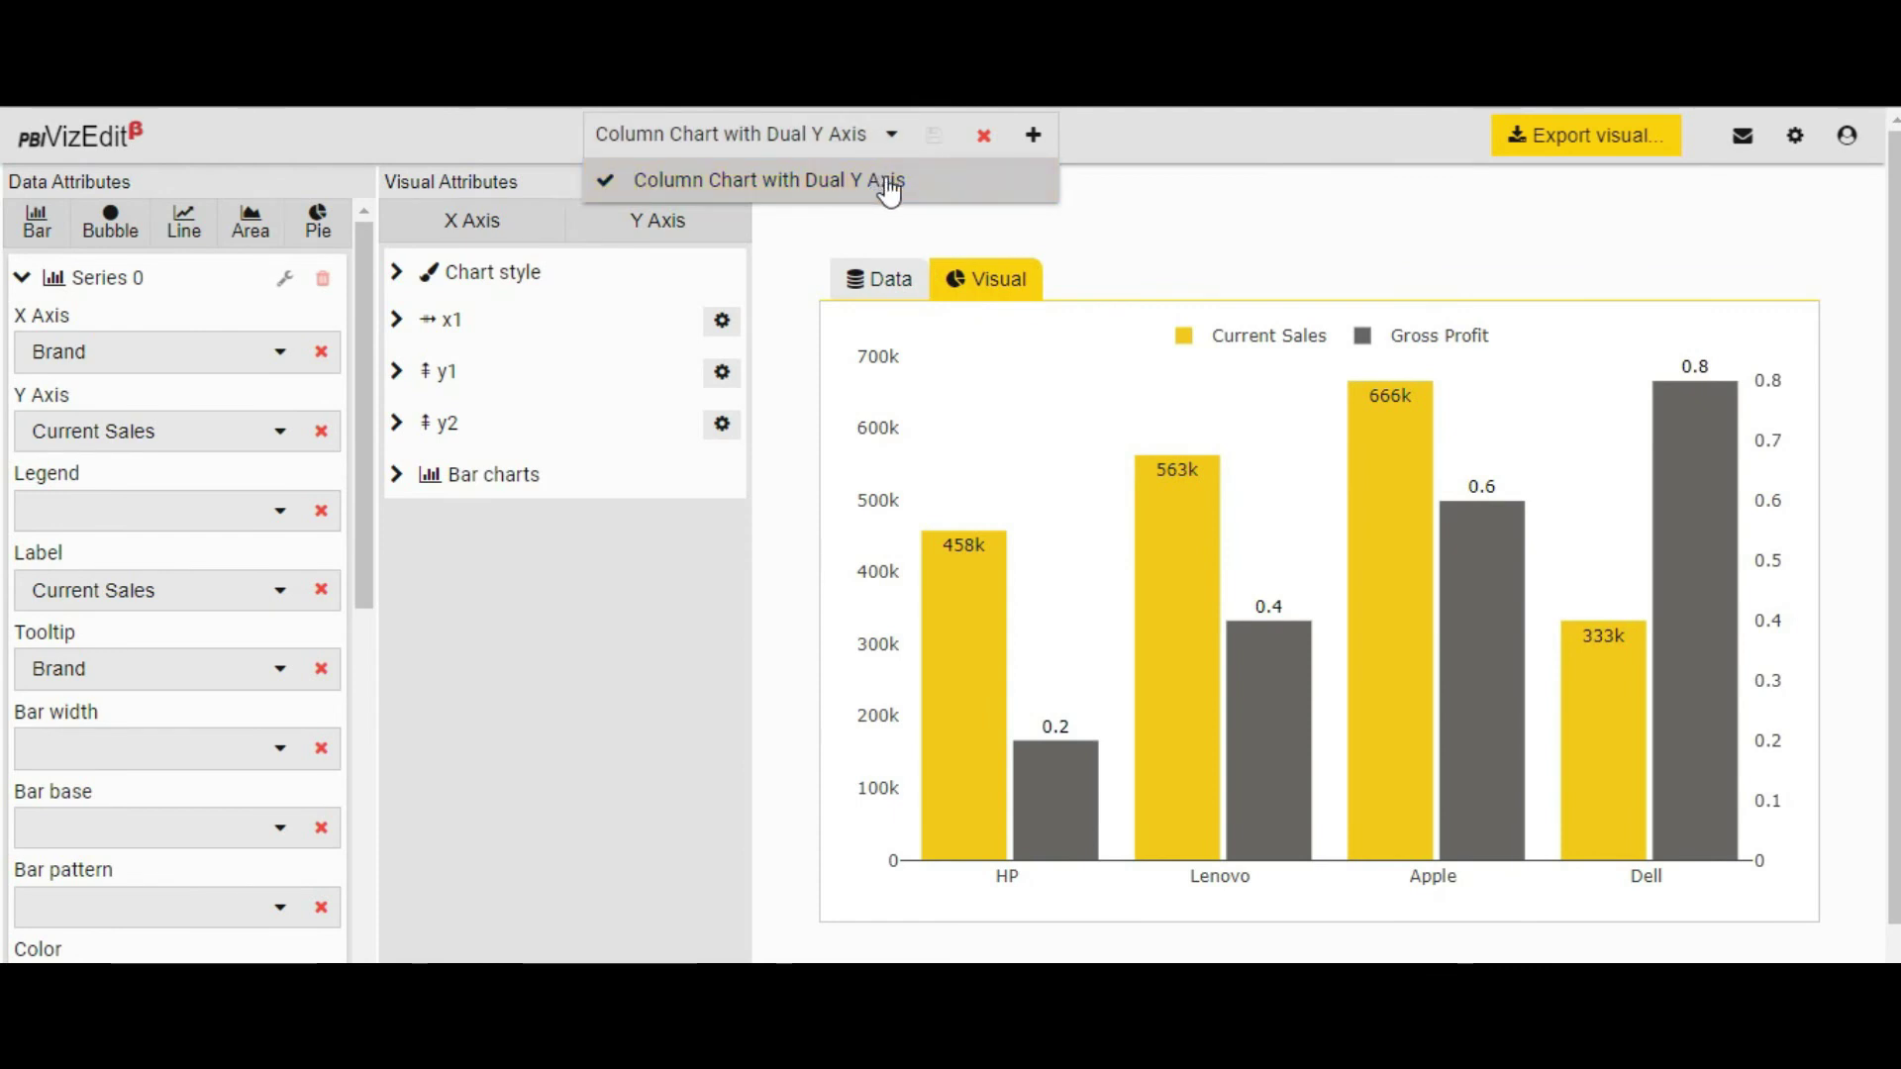
pyautogui.click(1218, 200)
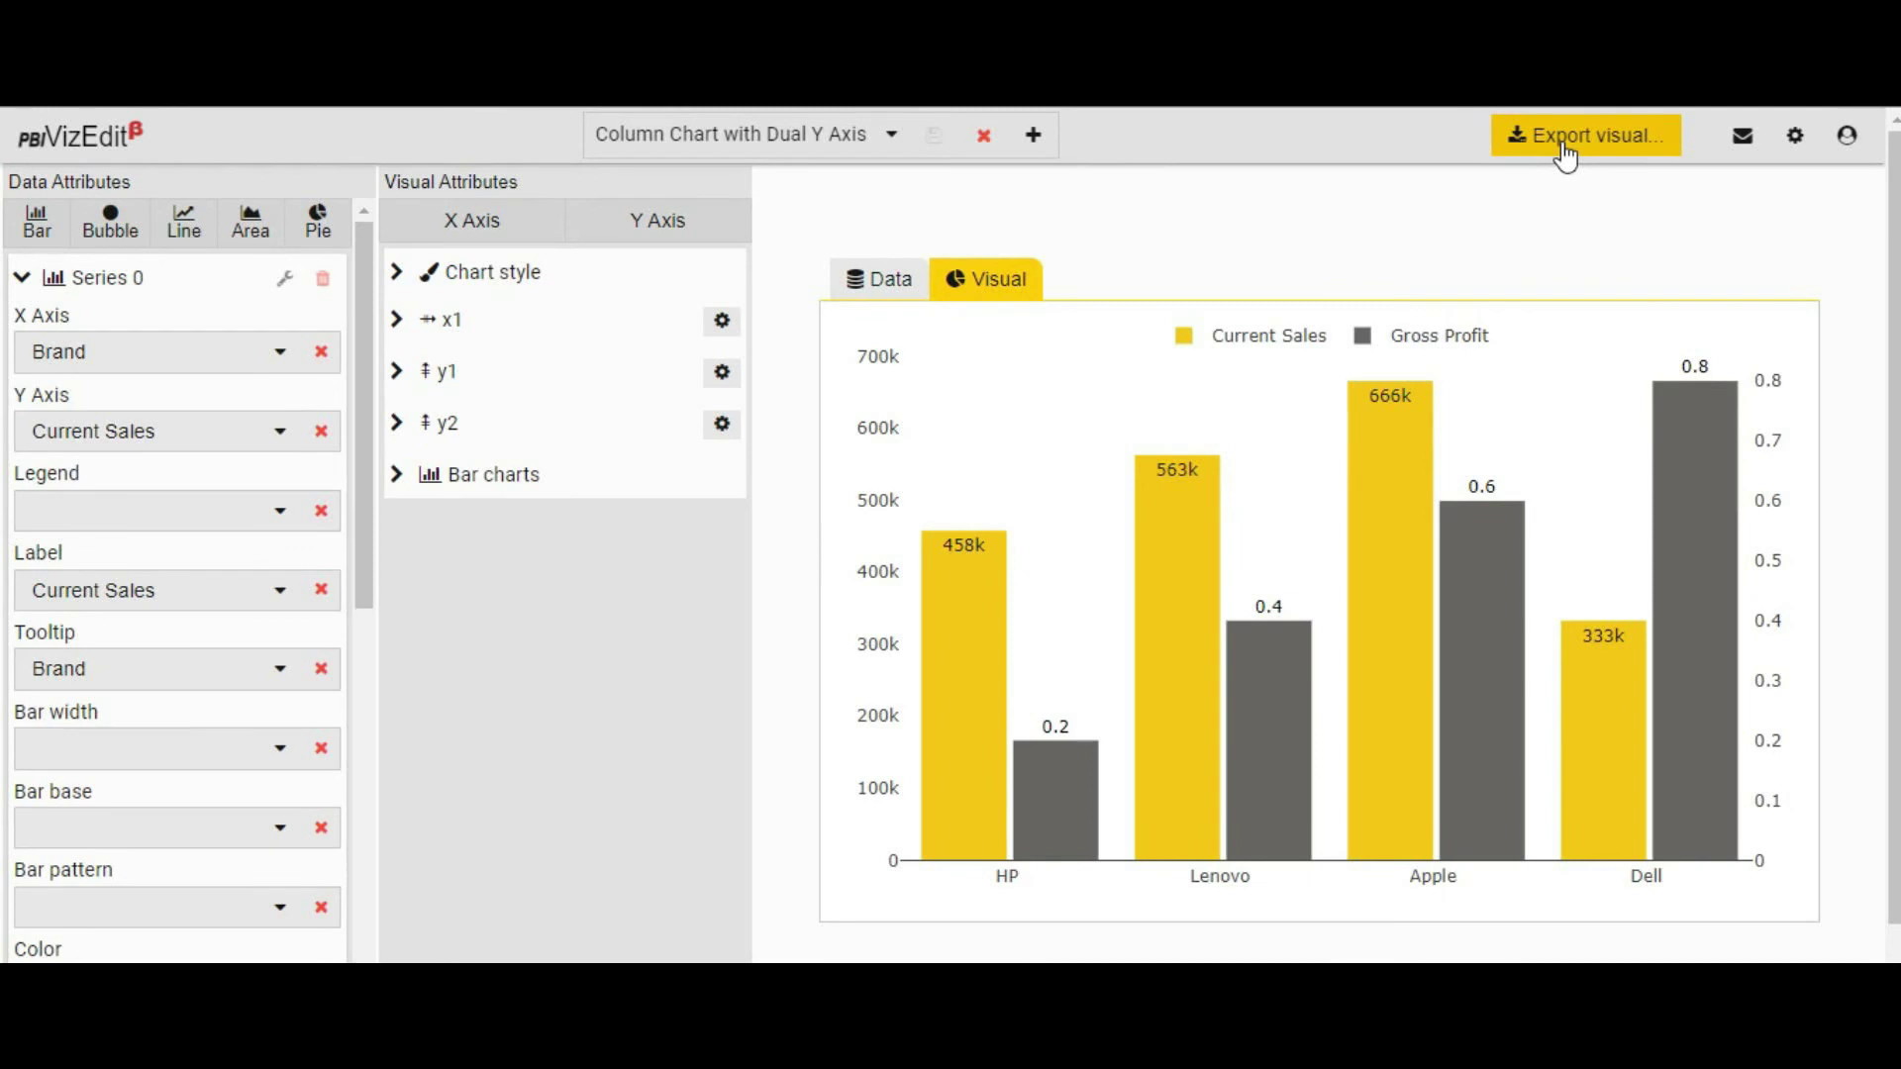
# Step: Open the export settings and review the author name and email fields
pyautogui.click(1560, 141)
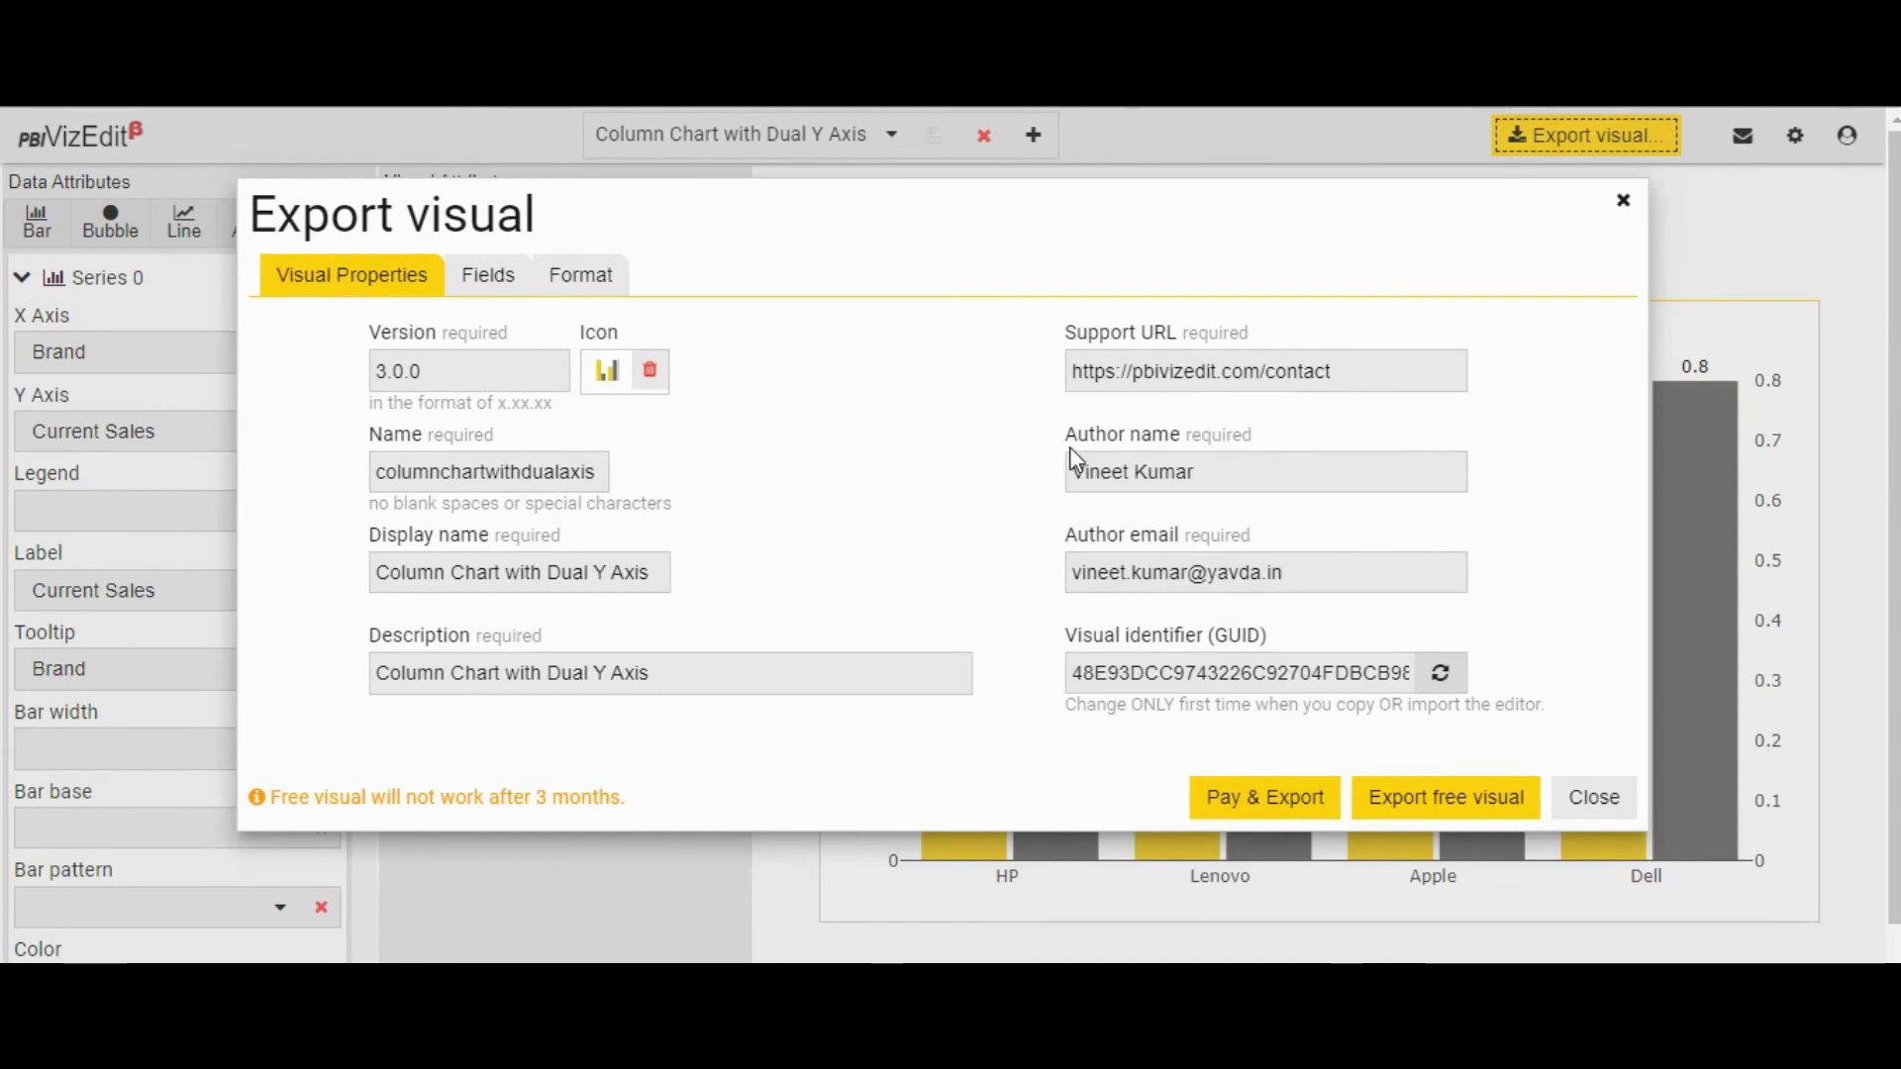
pyautogui.click(1227, 474)
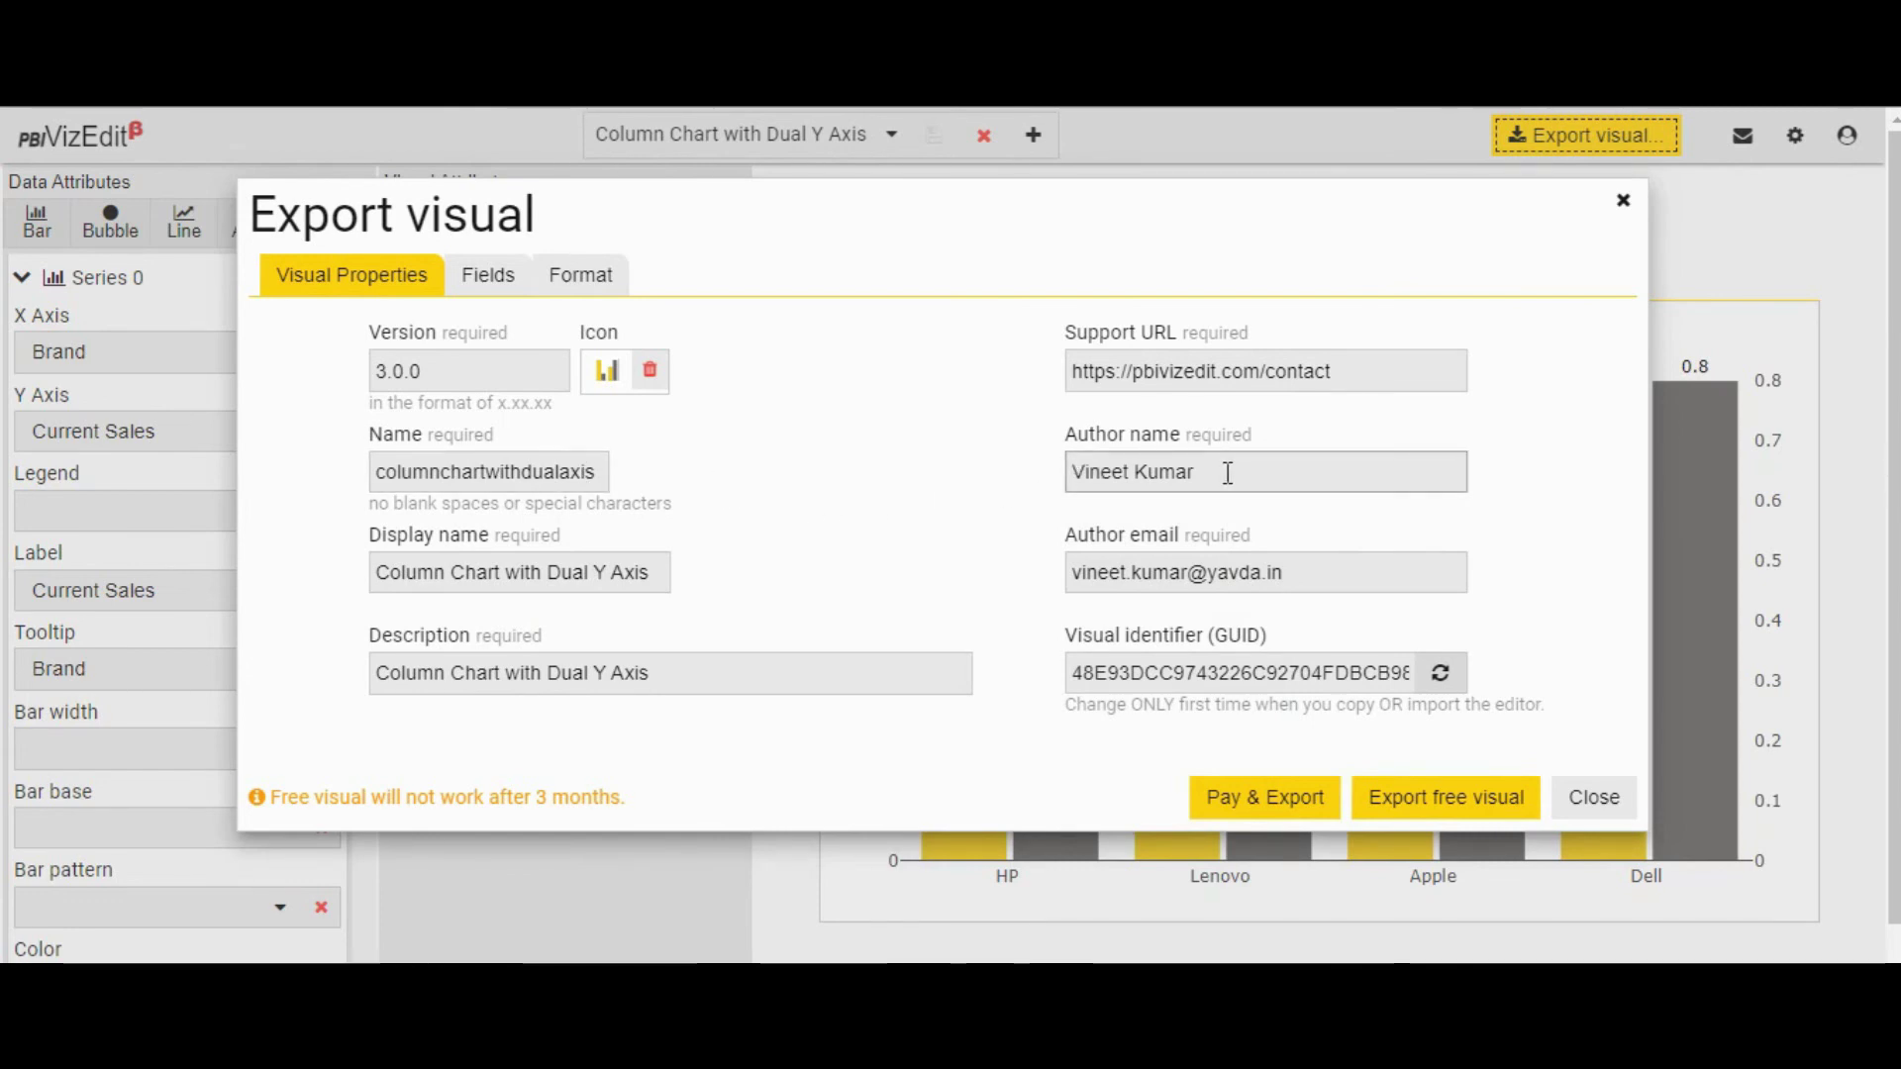
pyautogui.click(1086, 570)
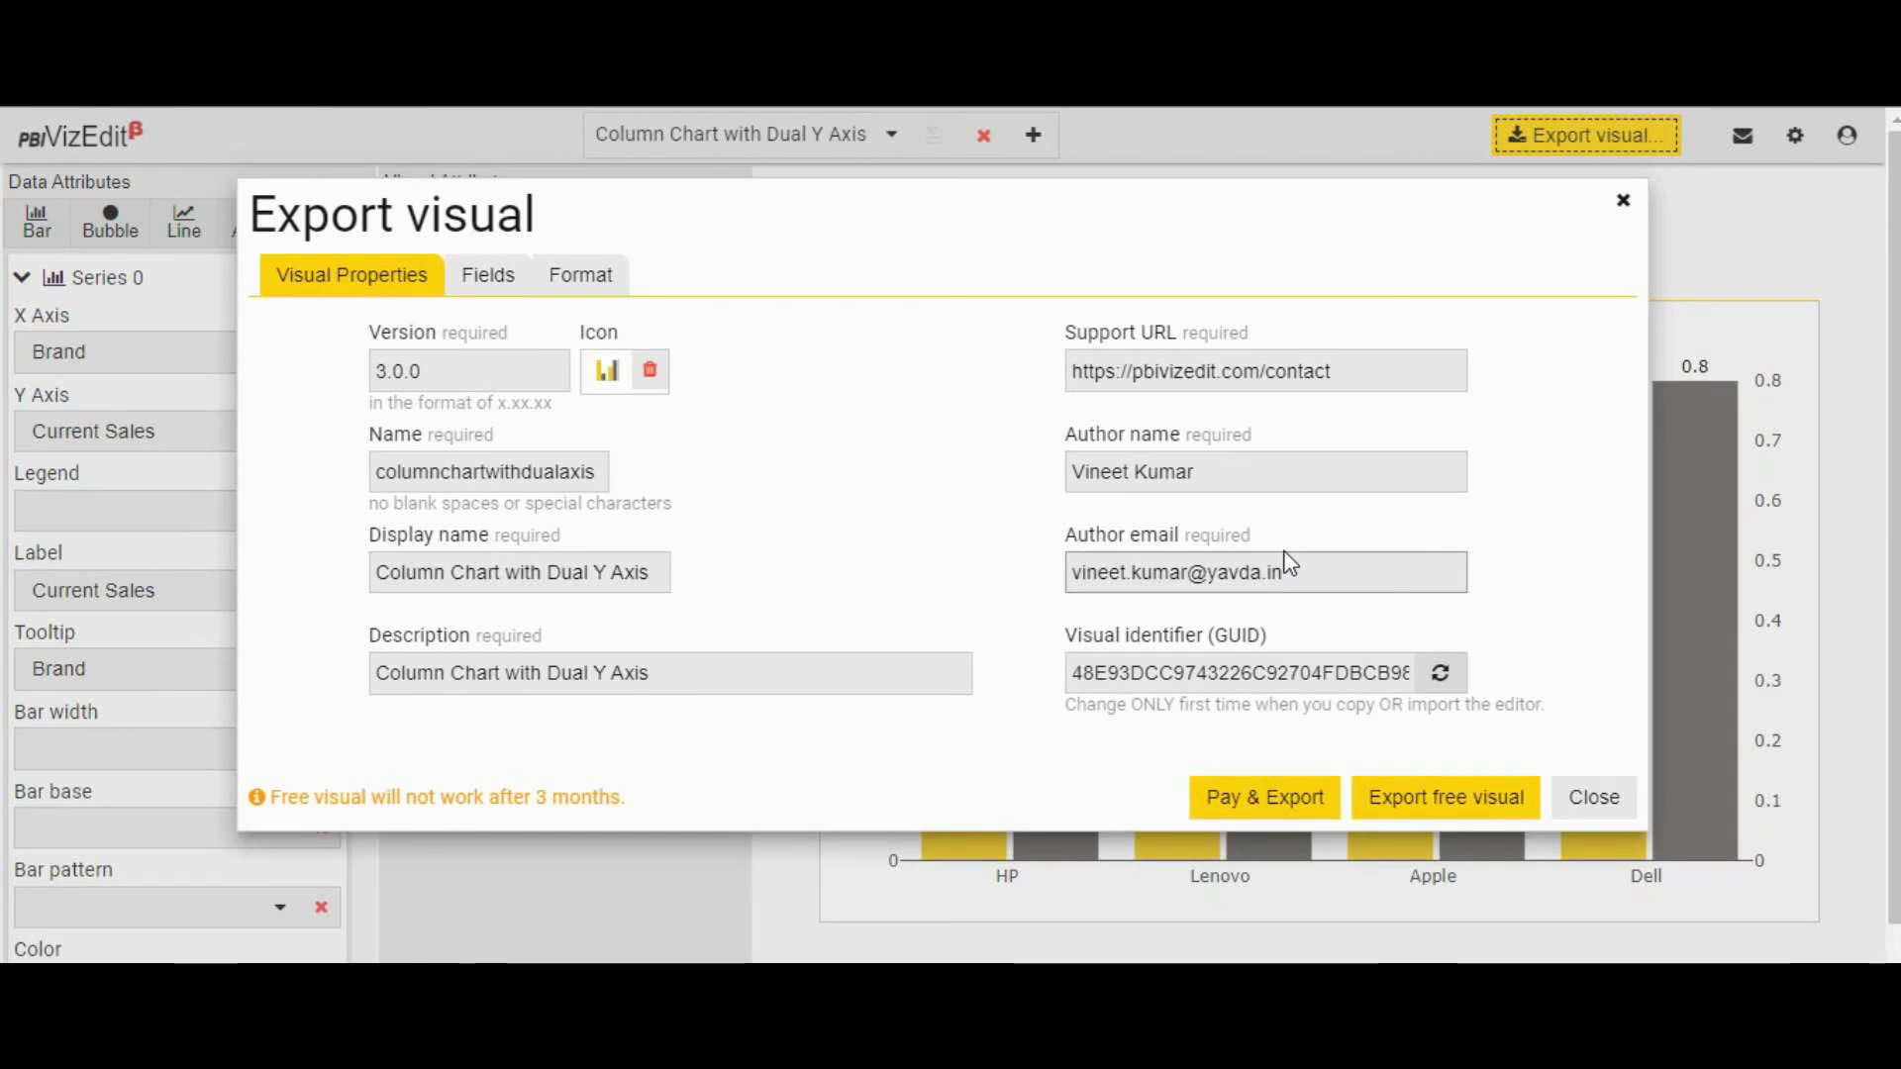
pyautogui.click(1525, 625)
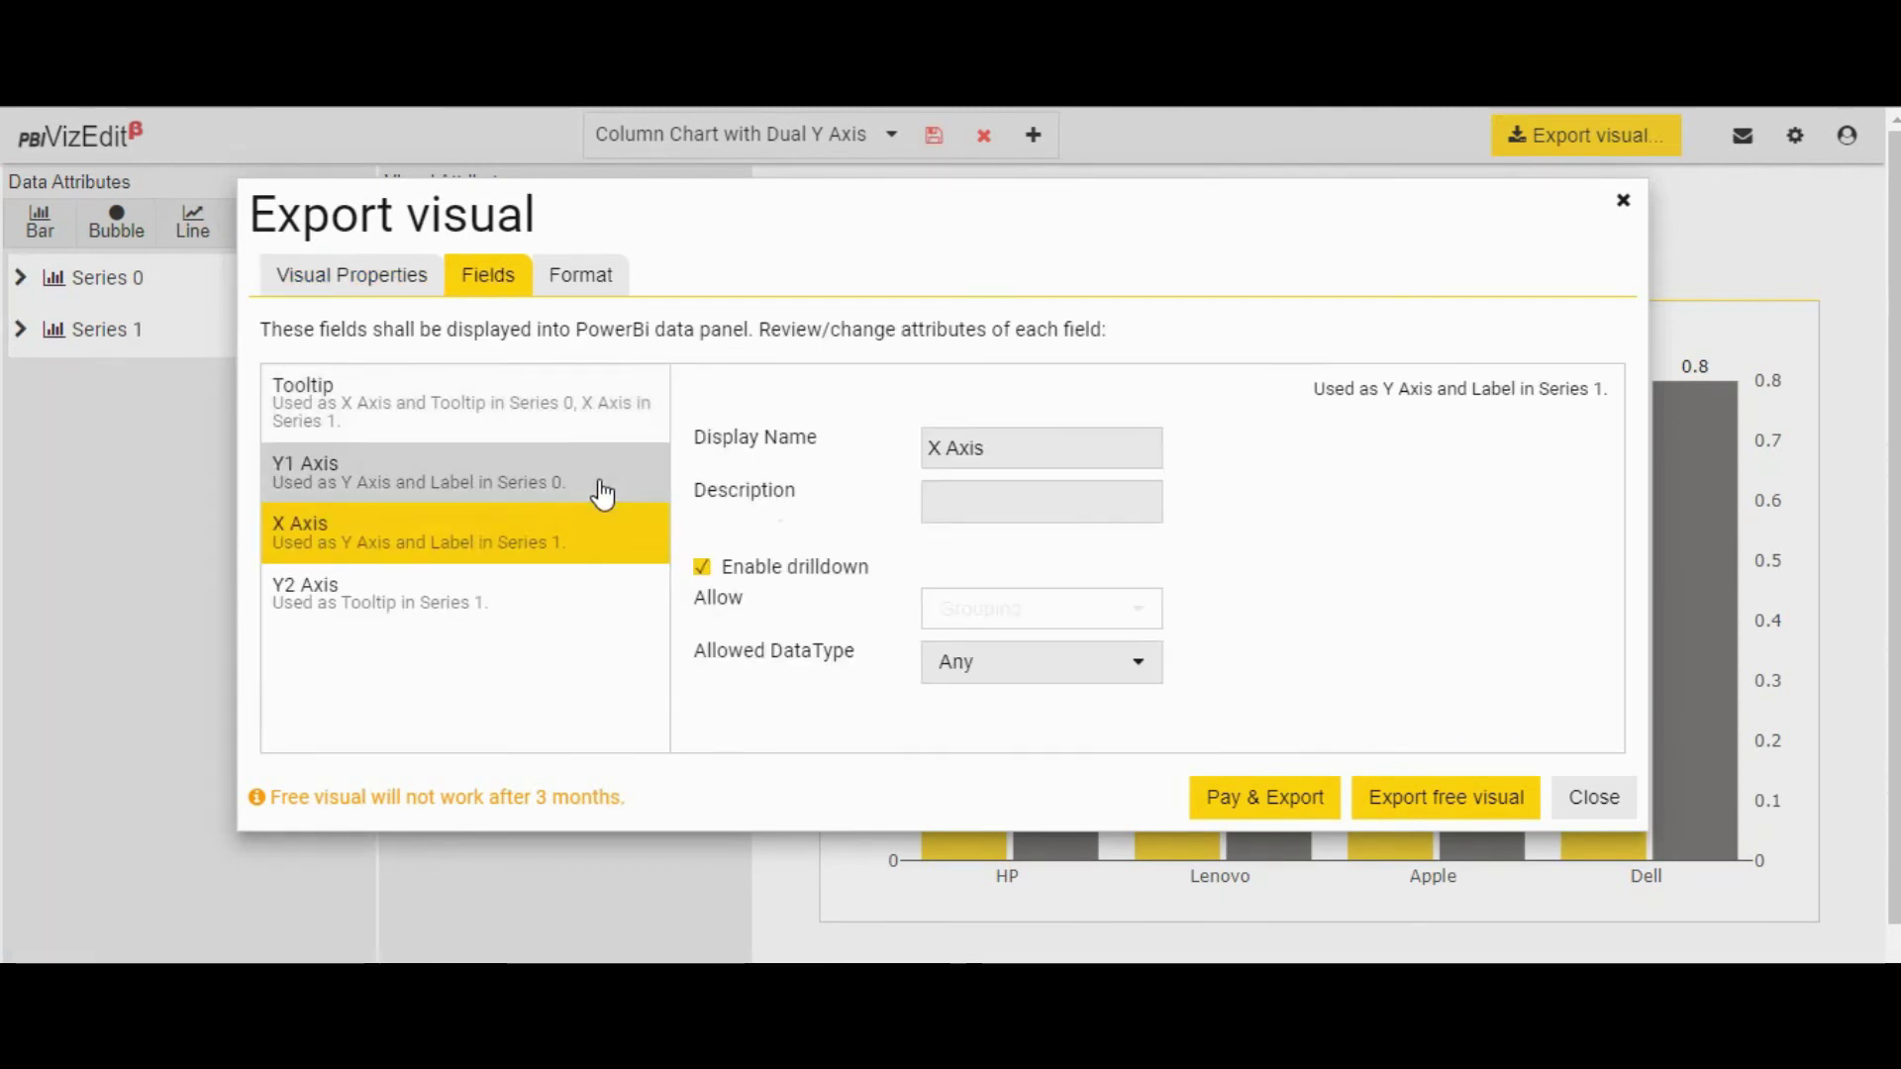
# Step: Review the Tooltip, Y1, X and Y2 Axis fields, then view Format's Legend options
pyautogui.click(475, 409)
pyautogui.click(455, 473)
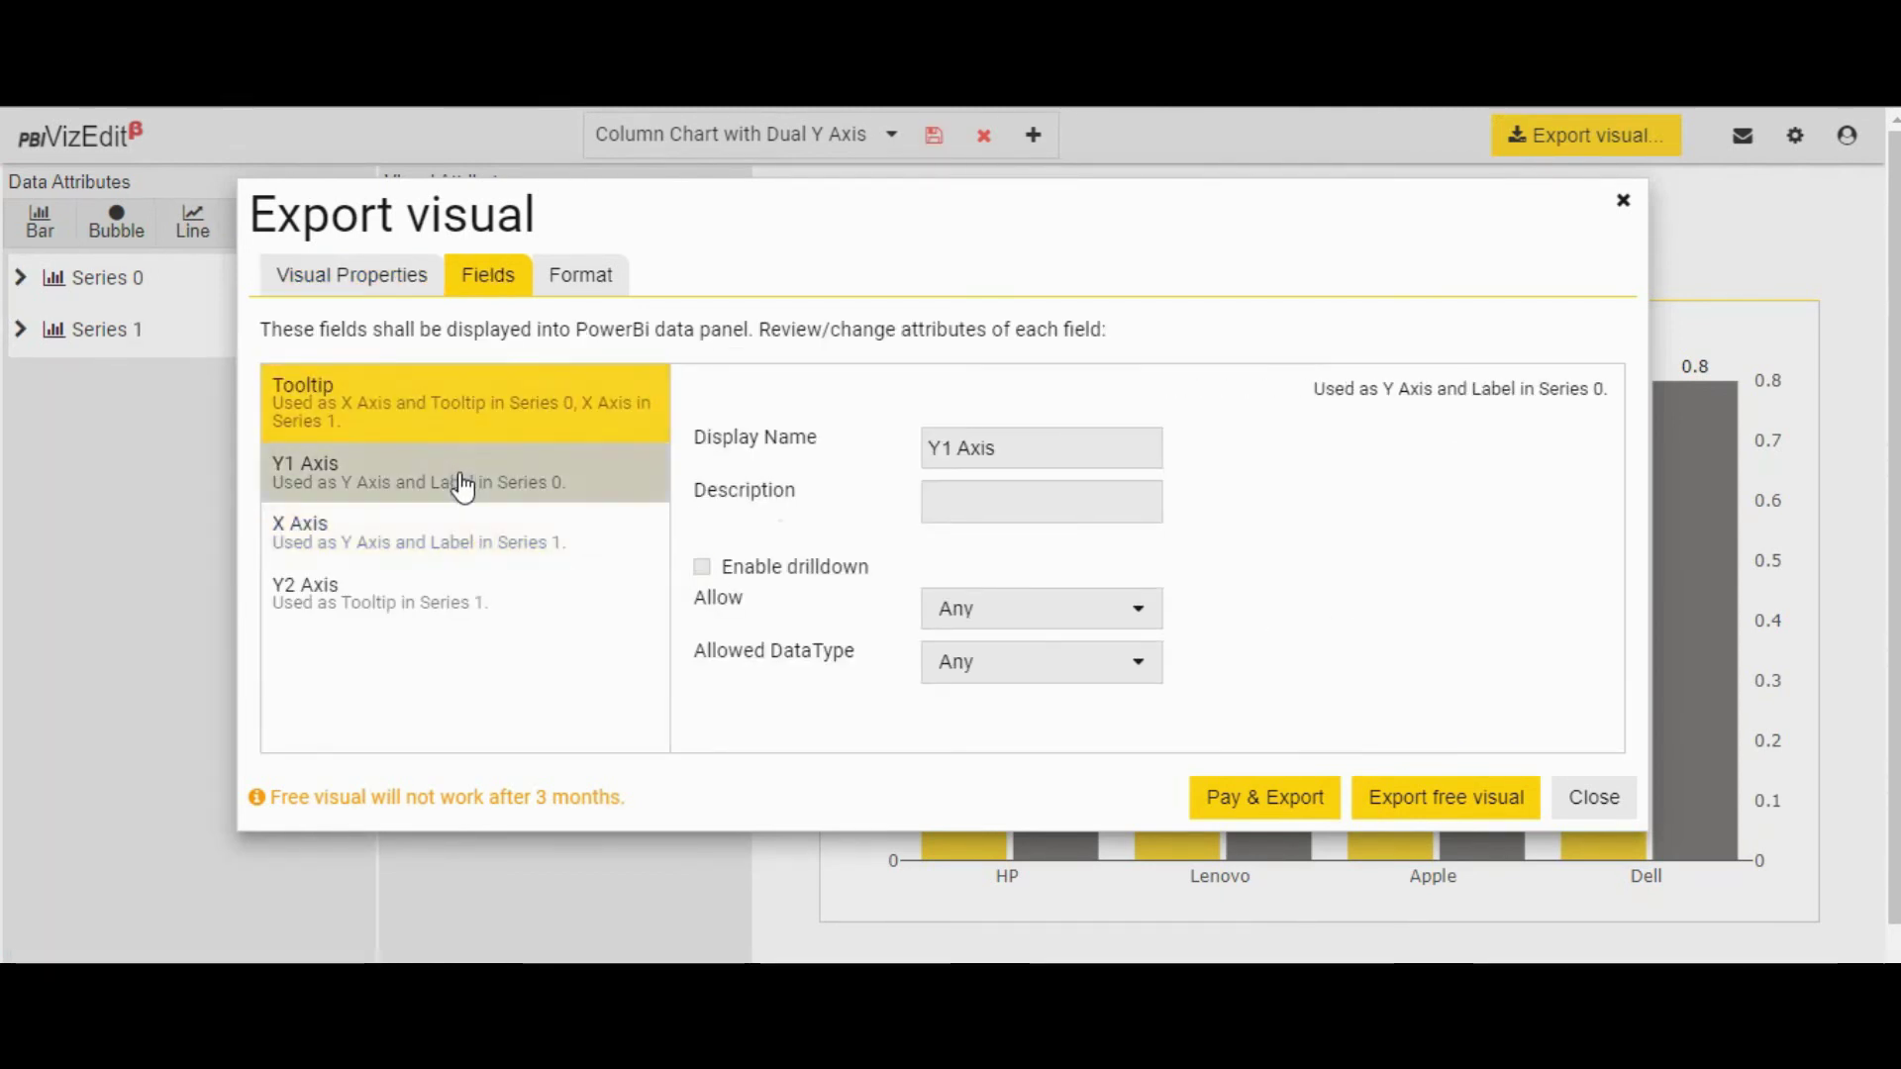
pyautogui.click(447, 532)
pyautogui.click(599, 601)
pyautogui.click(552, 544)
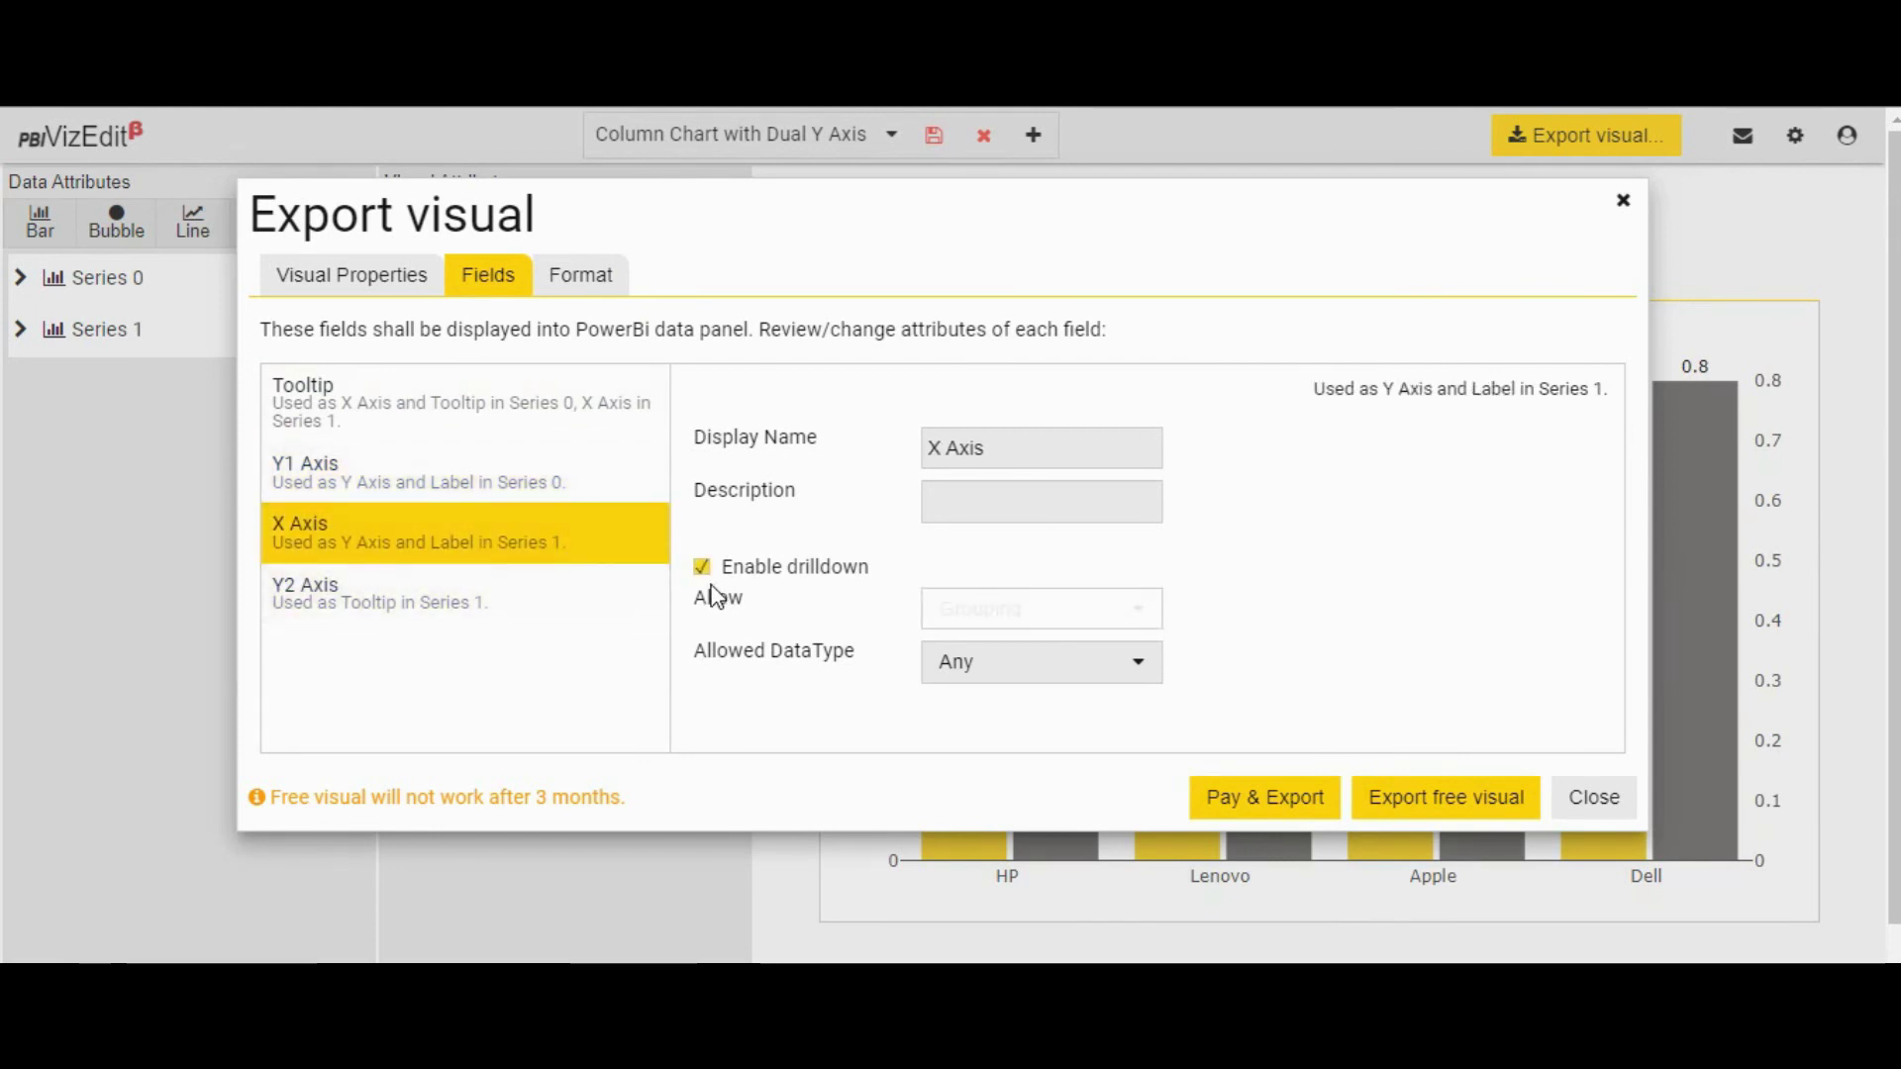
pyautogui.click(538, 467)
pyautogui.click(528, 417)
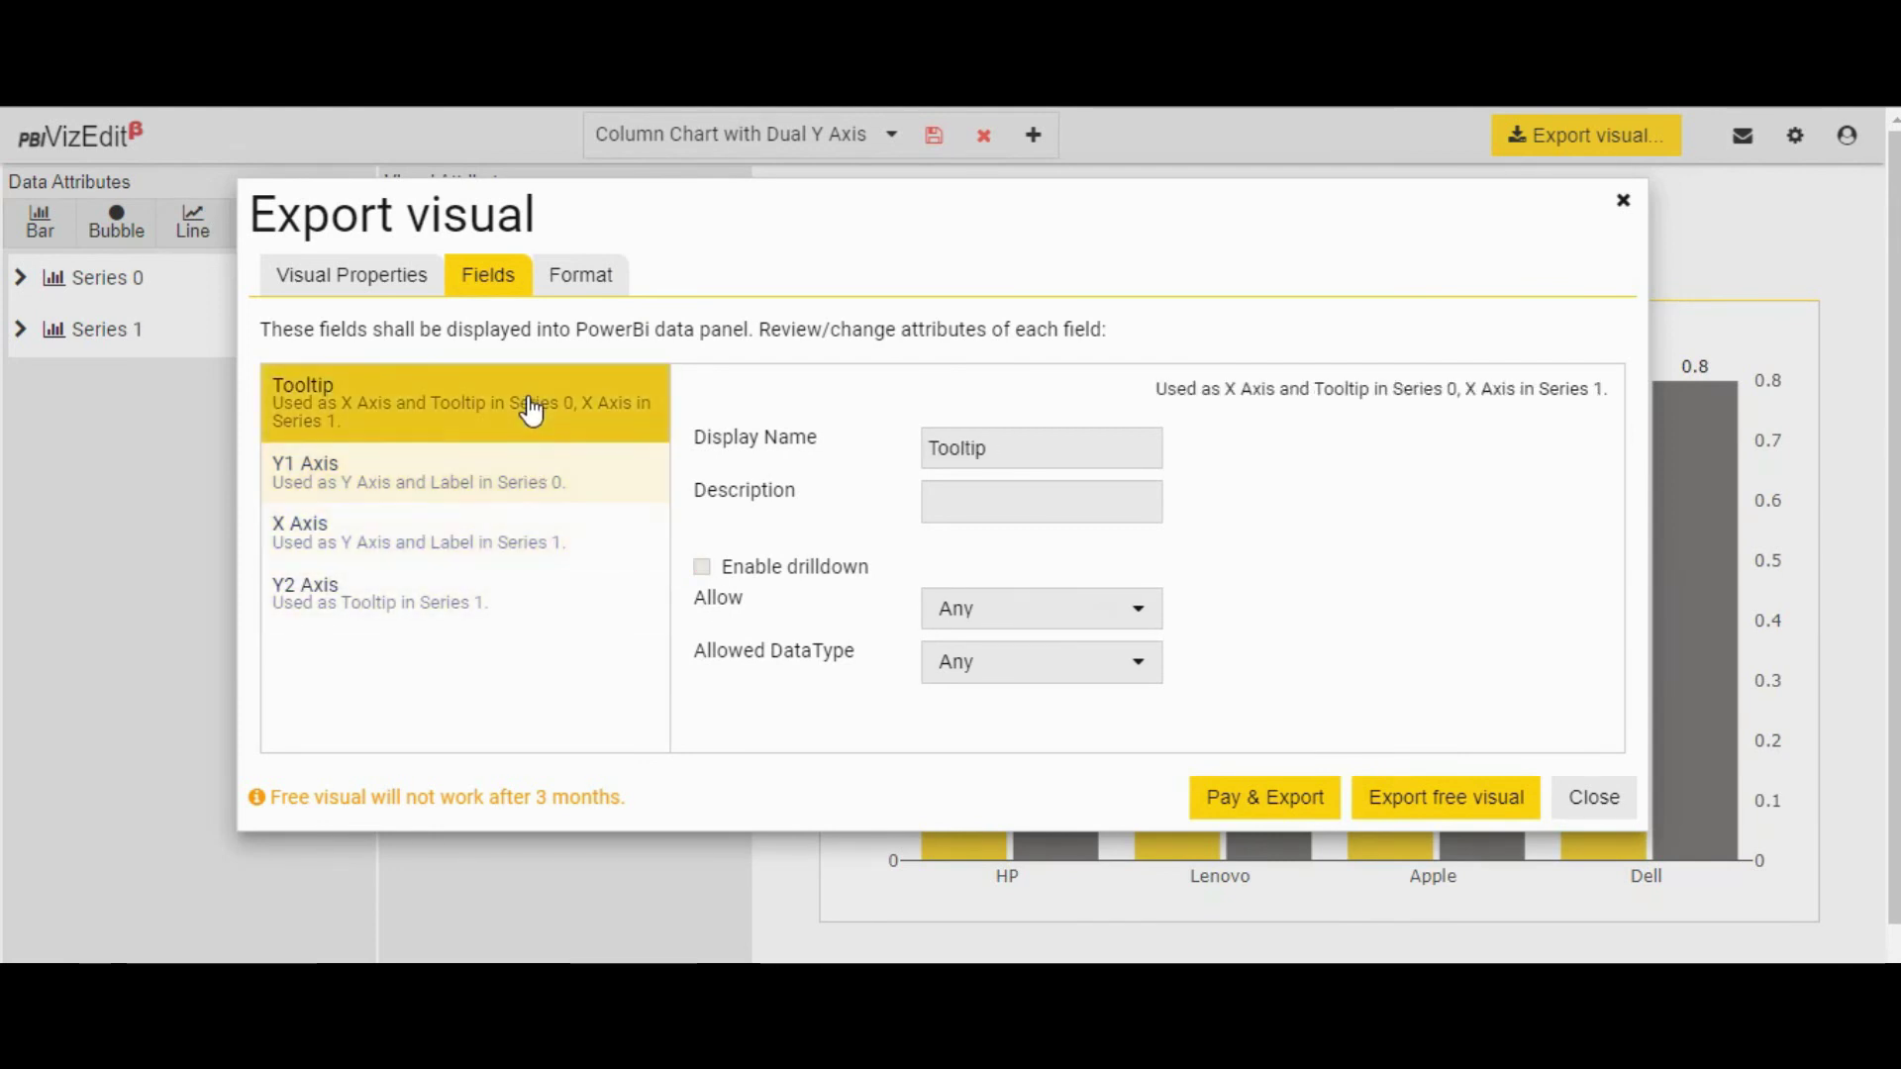
pyautogui.click(581, 276)
pyautogui.click(418, 443)
# Step: Review the y2, y1 and x1 axis and Plot 0 formatting options
pyautogui.click(408, 566)
pyautogui.click(407, 523)
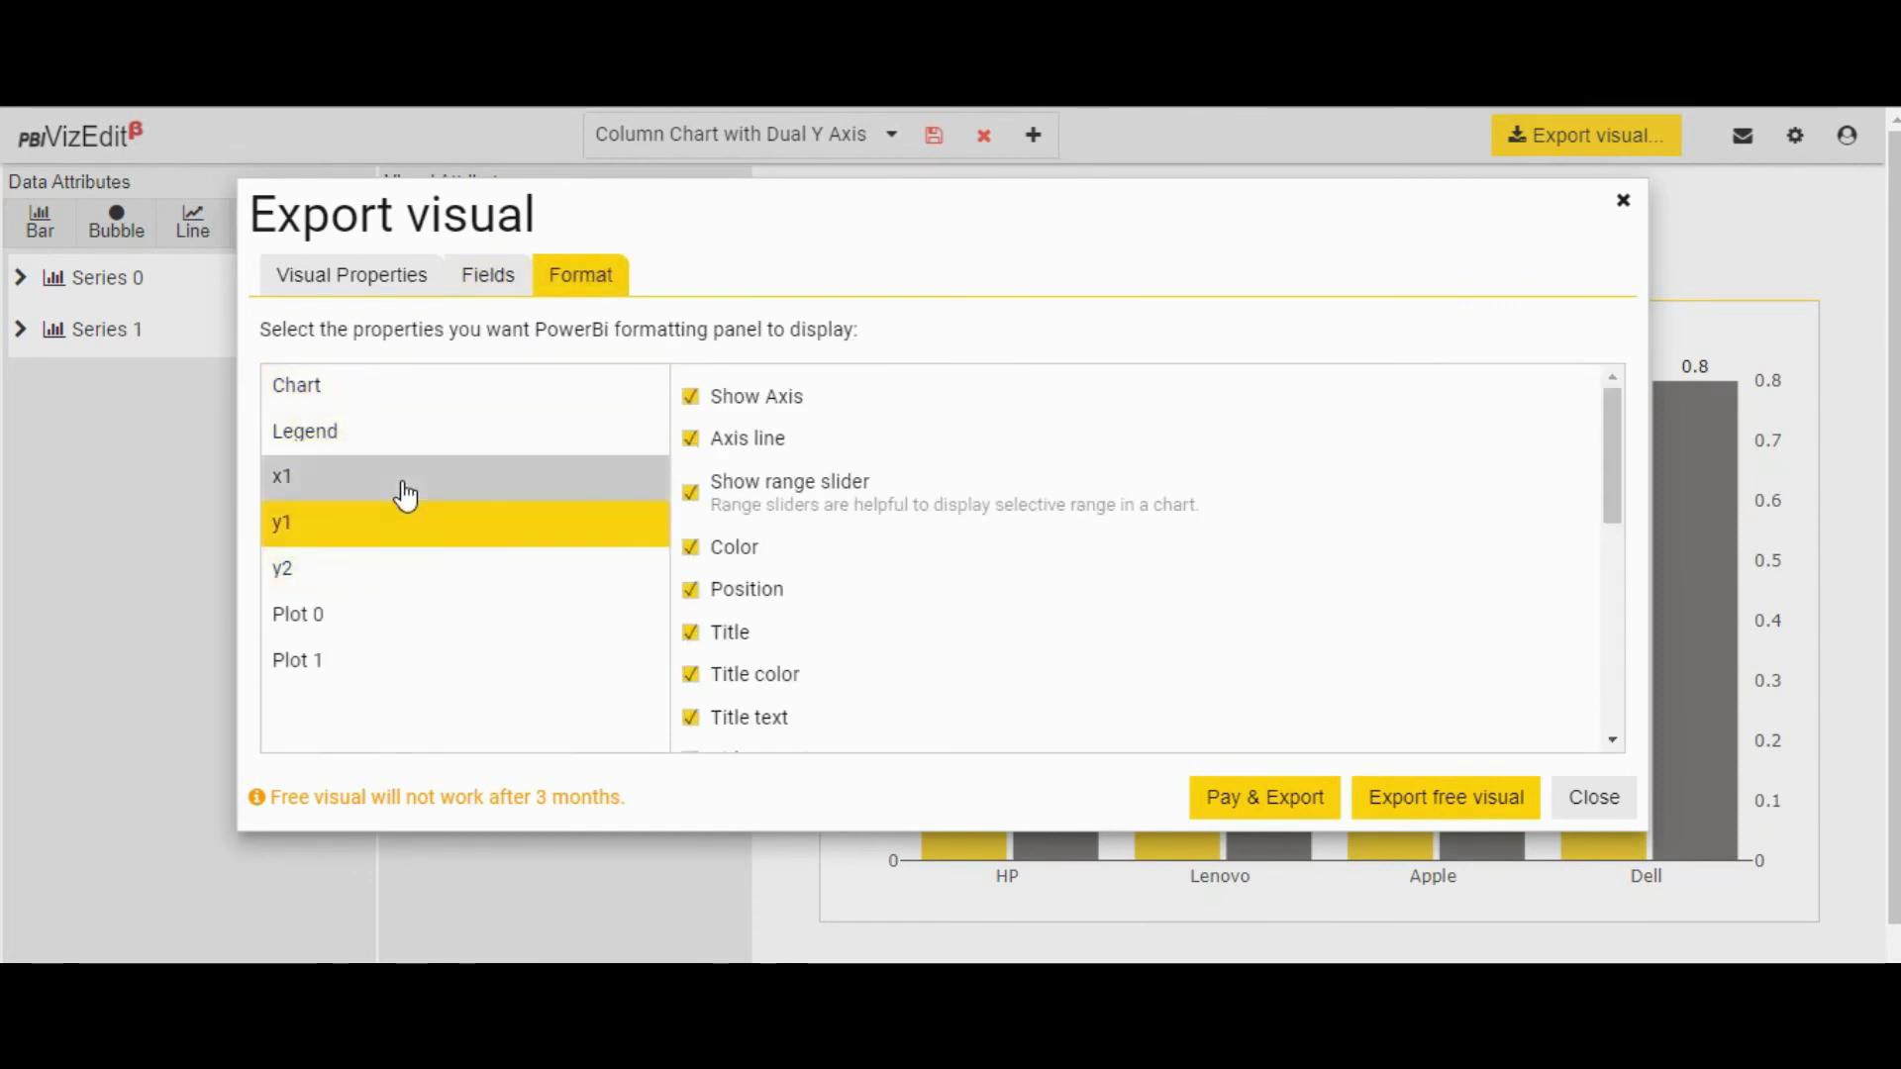
pyautogui.click(407, 479)
pyautogui.click(414, 624)
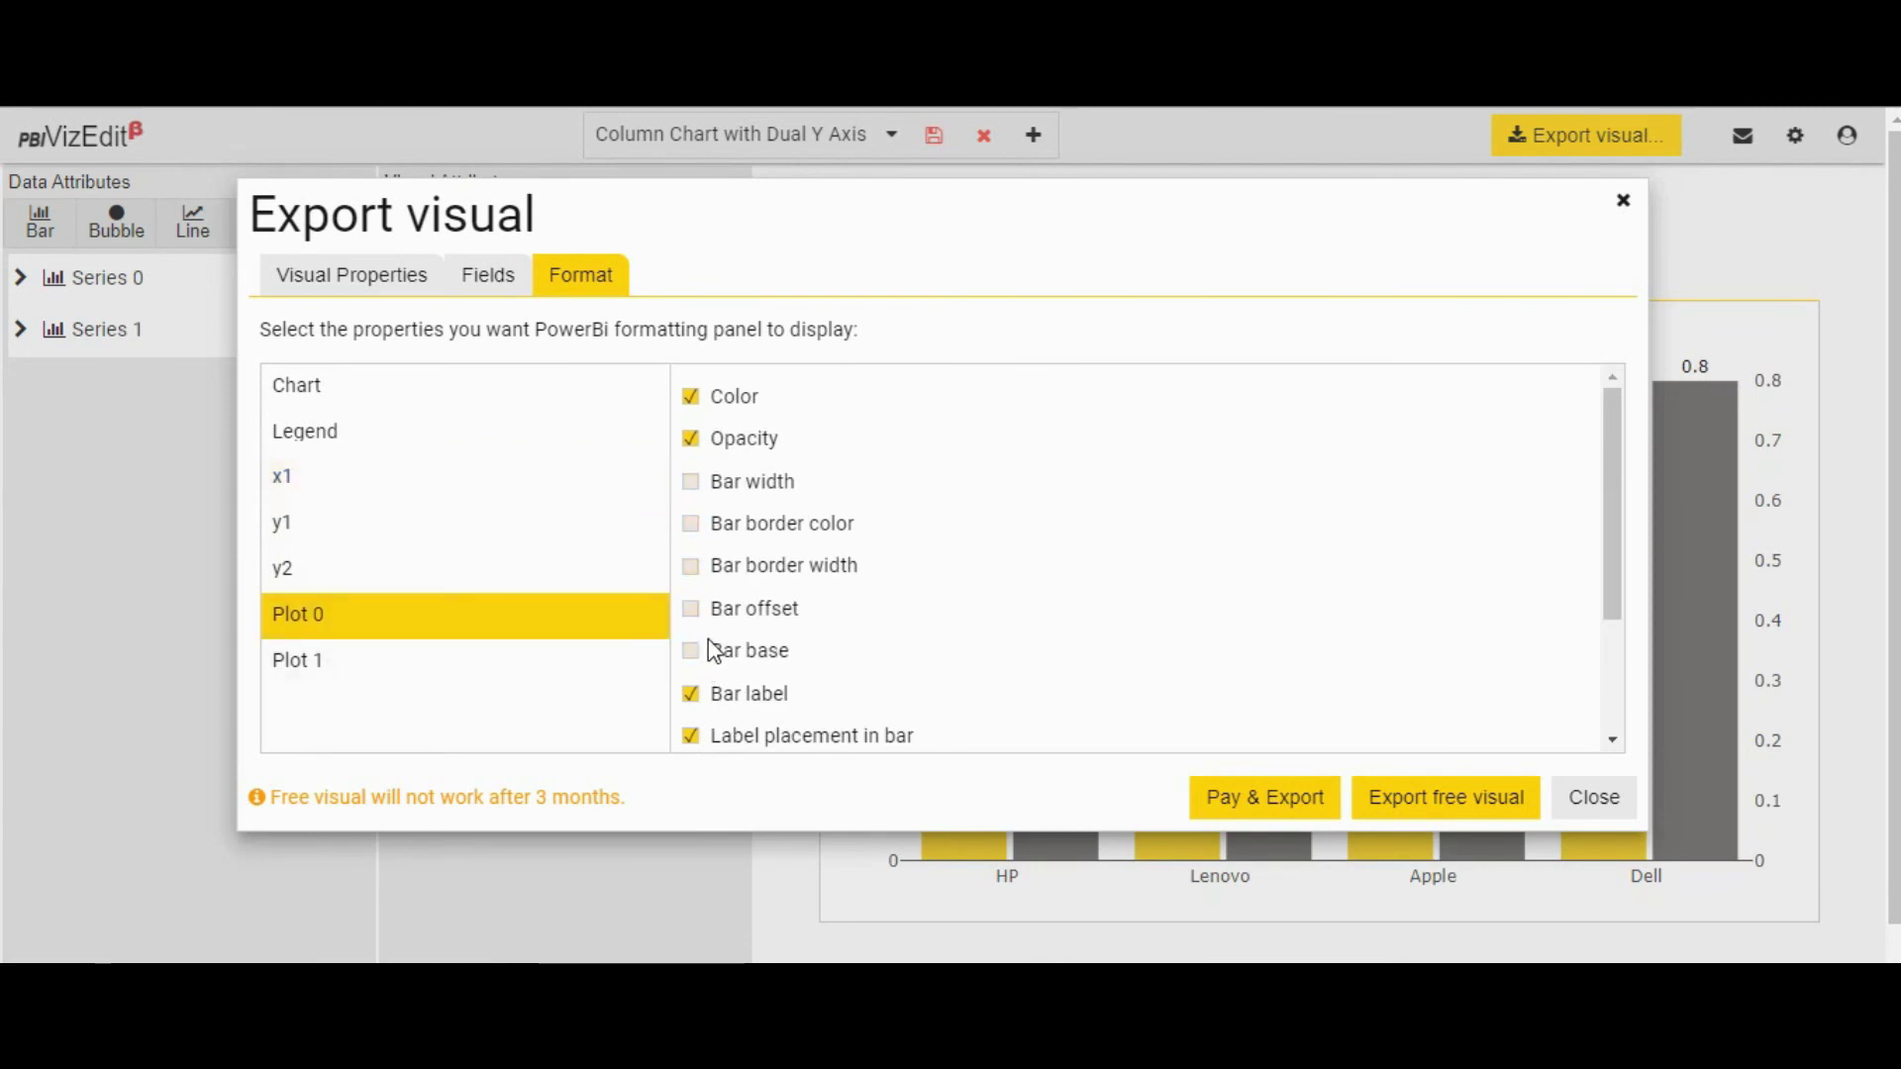
pyautogui.scroll(-2, 707, 648)
pyautogui.scroll(-1, 709, 650)
pyautogui.scroll(3, 709, 649)
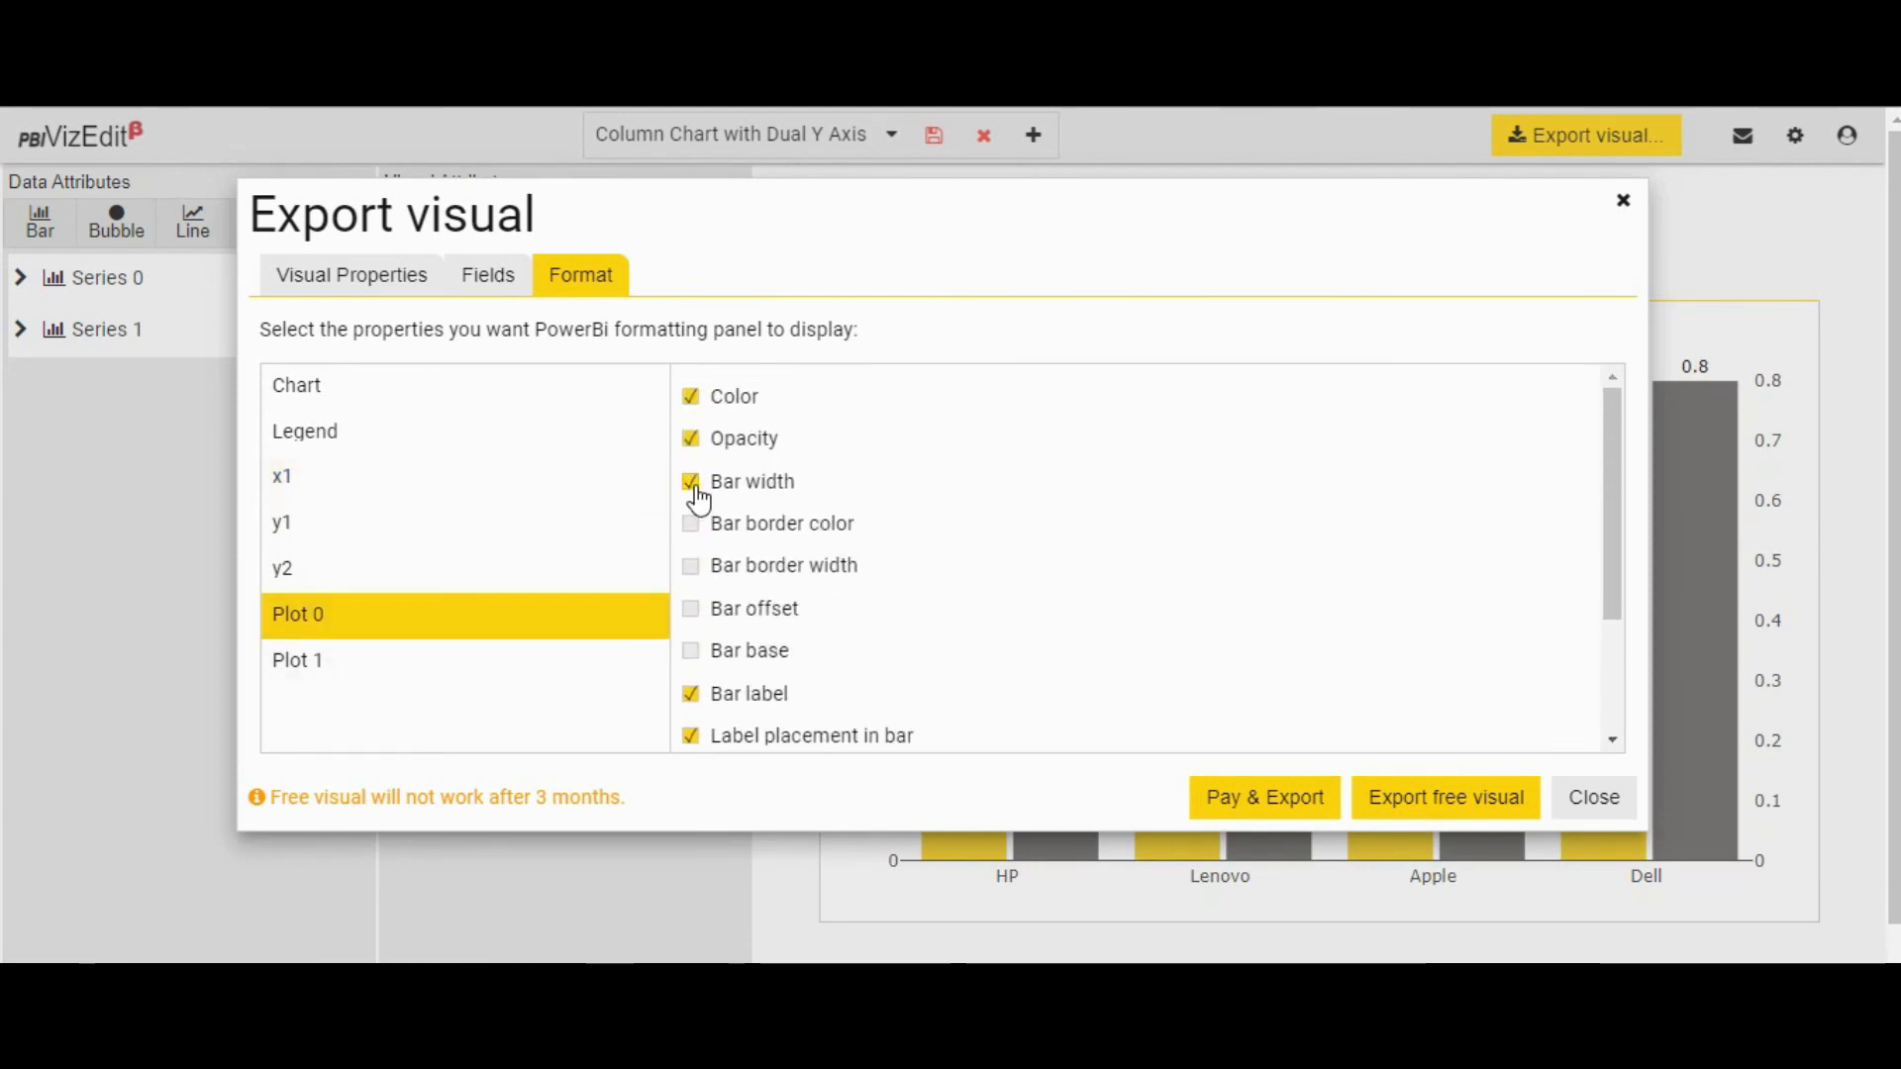
pyautogui.scroll(-1, 891, 679)
pyautogui.scroll(-2, 891, 679)
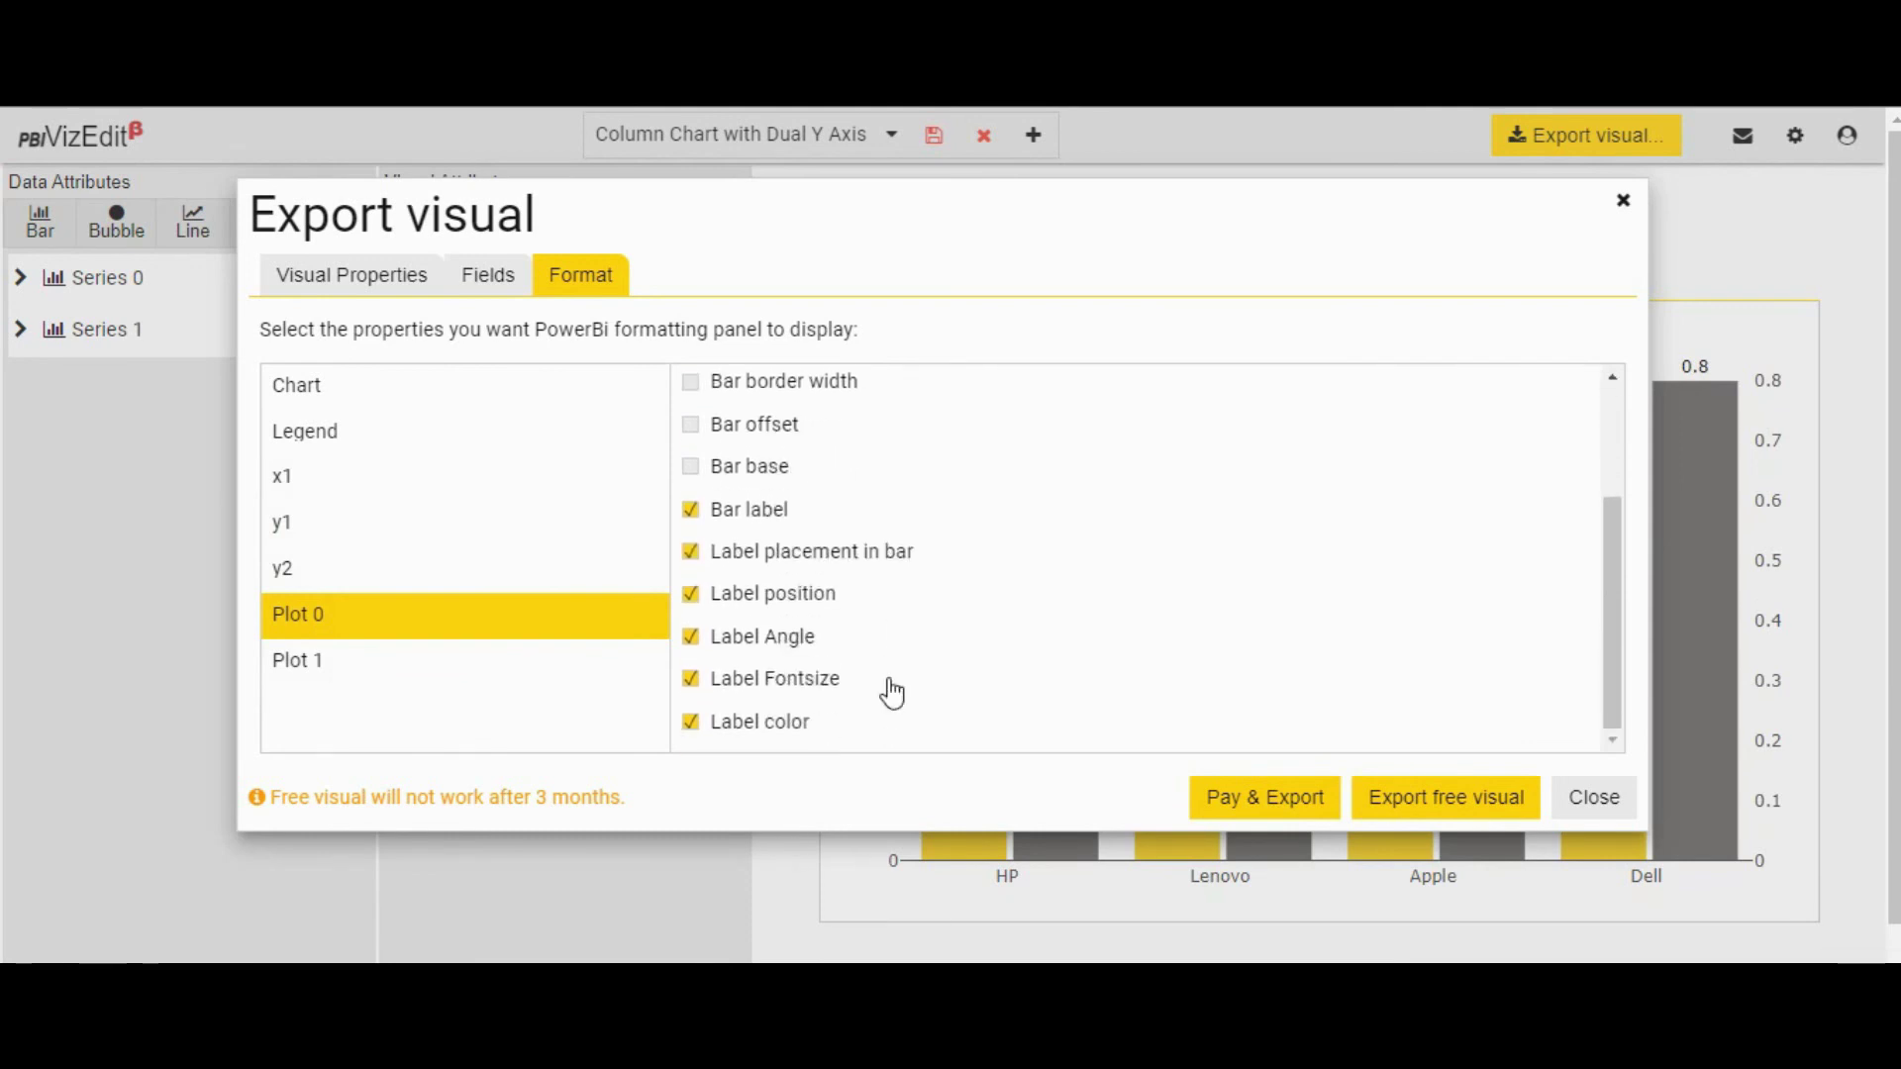
# Step: Enable Bar width formatting for Plot 1, review y1 options, and tick two more options
pyautogui.click(455, 668)
pyautogui.scroll(1, 794, 684)
pyautogui.scroll(2, 793, 684)
pyautogui.click(691, 483)
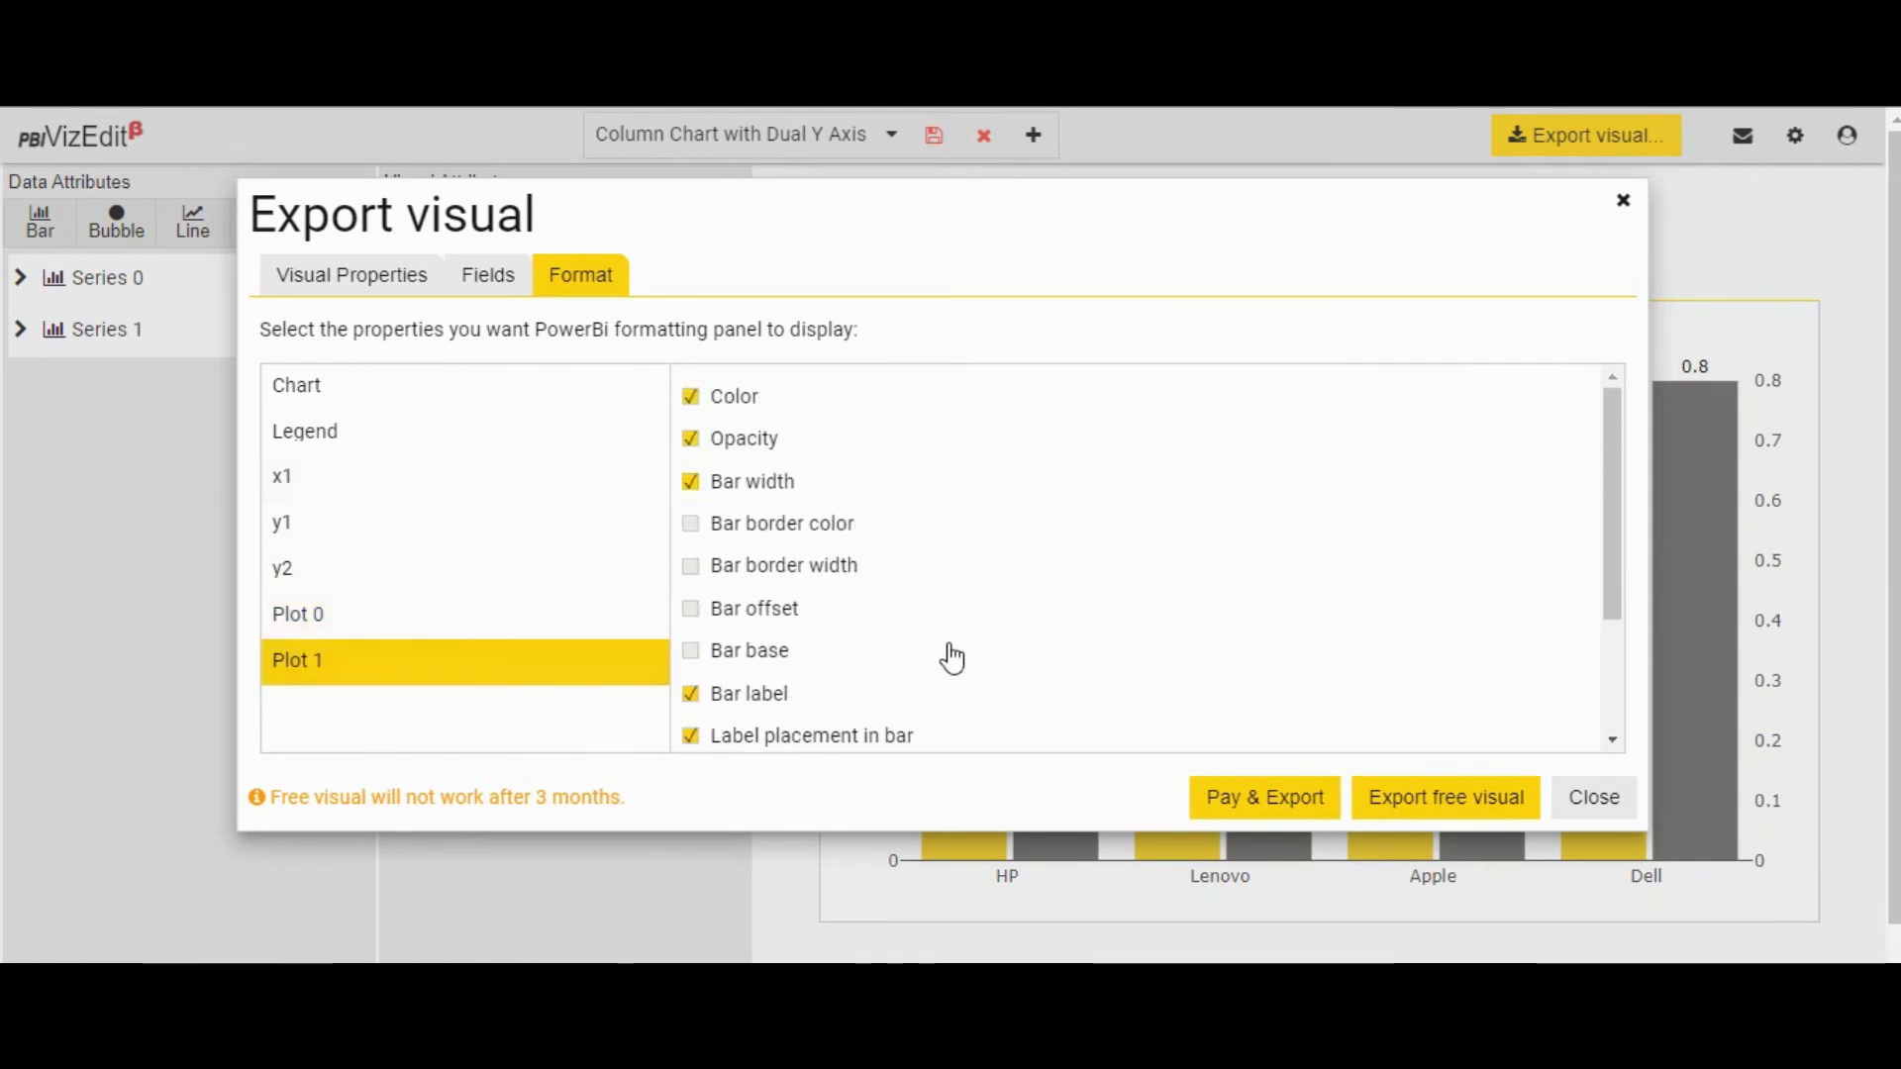
pyautogui.click(374, 538)
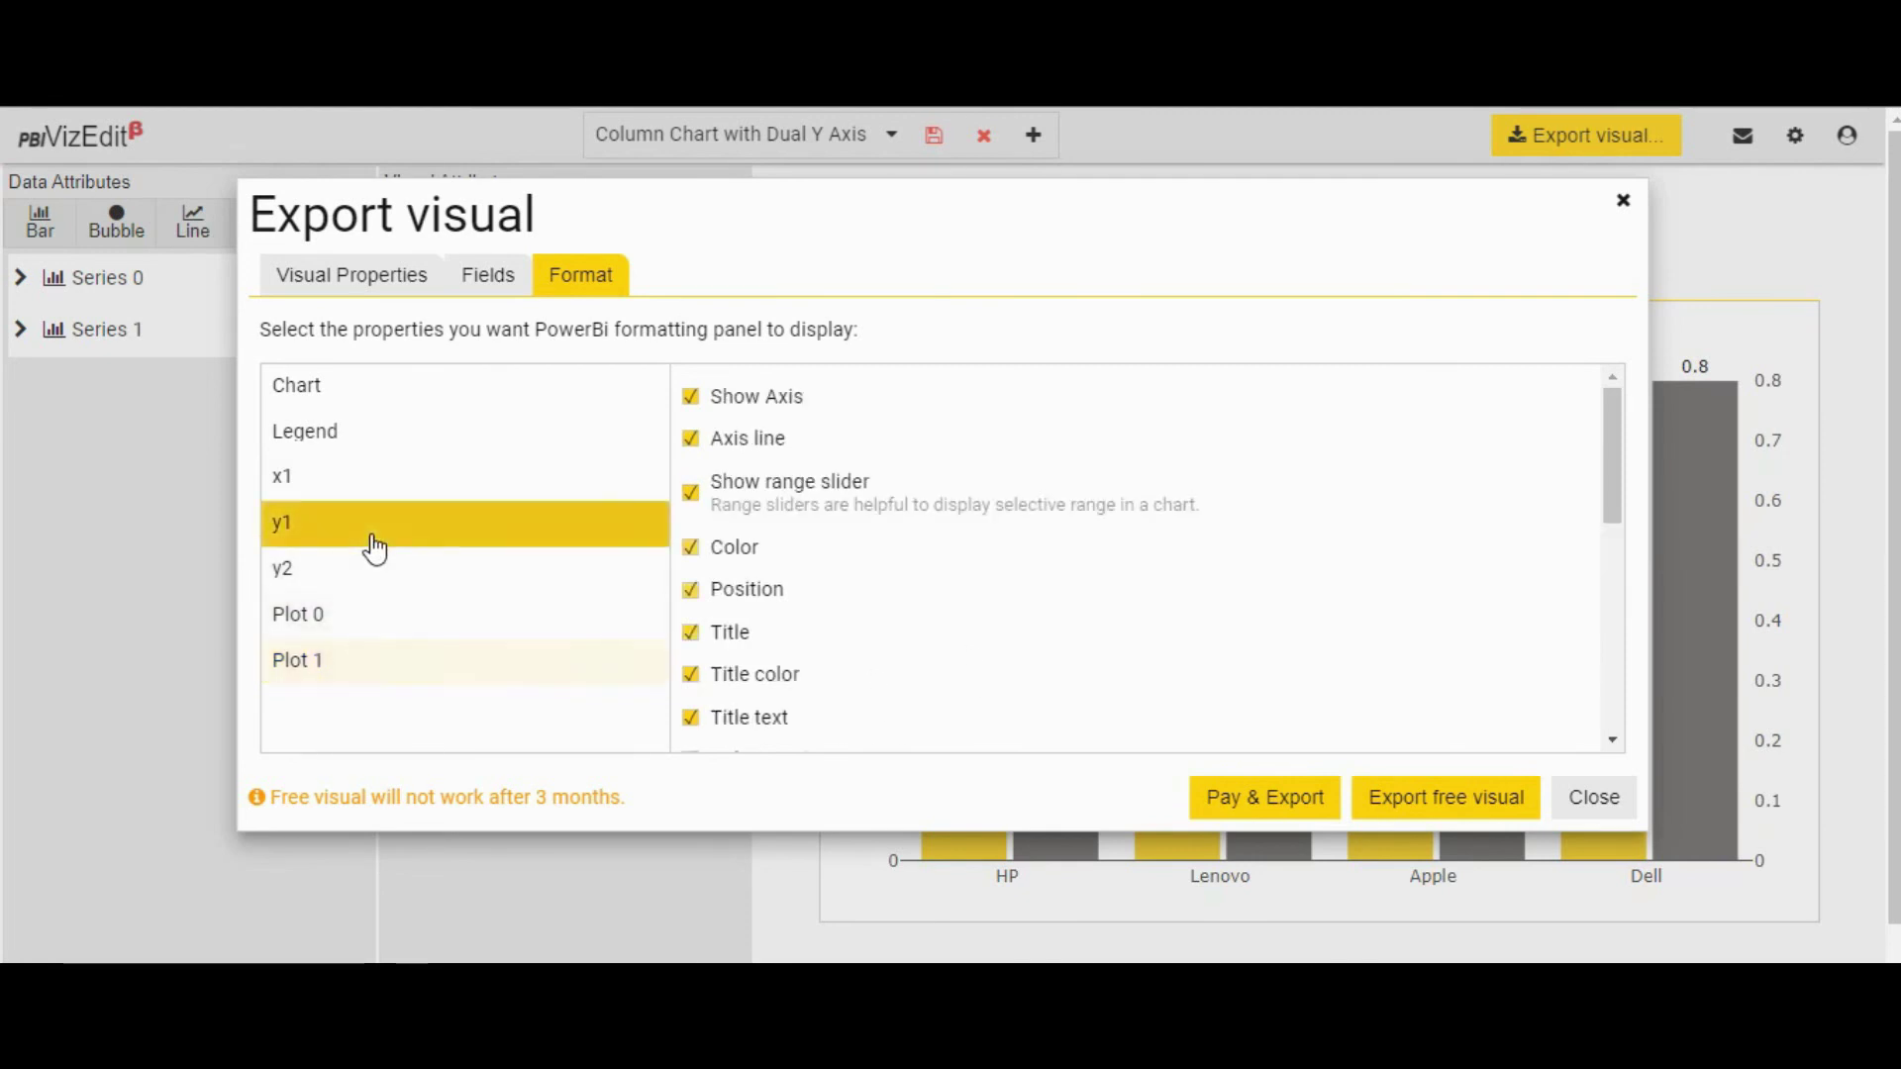
pyautogui.scroll(-5, 726, 648)
pyautogui.scroll(-1, 730, 640)
pyautogui.scroll(-1, 730, 641)
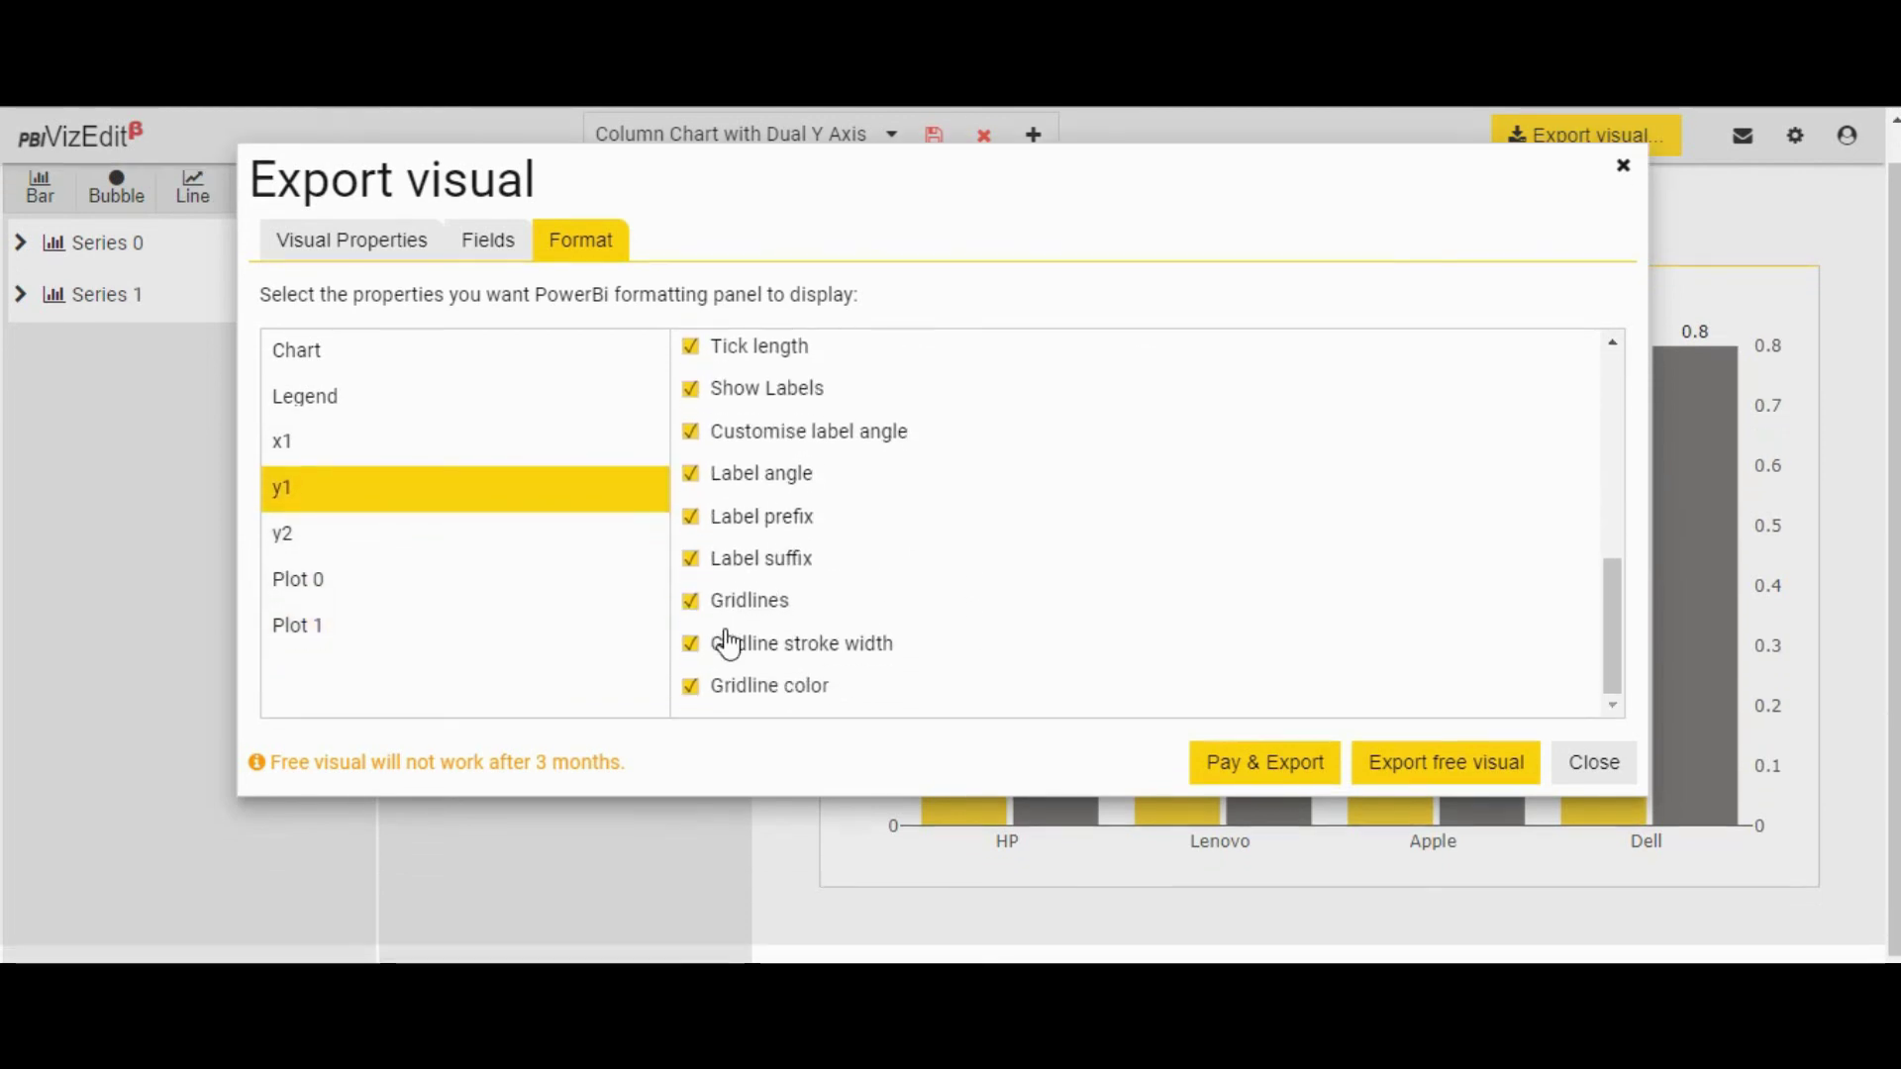
pyautogui.scroll(8, 1371, 549)
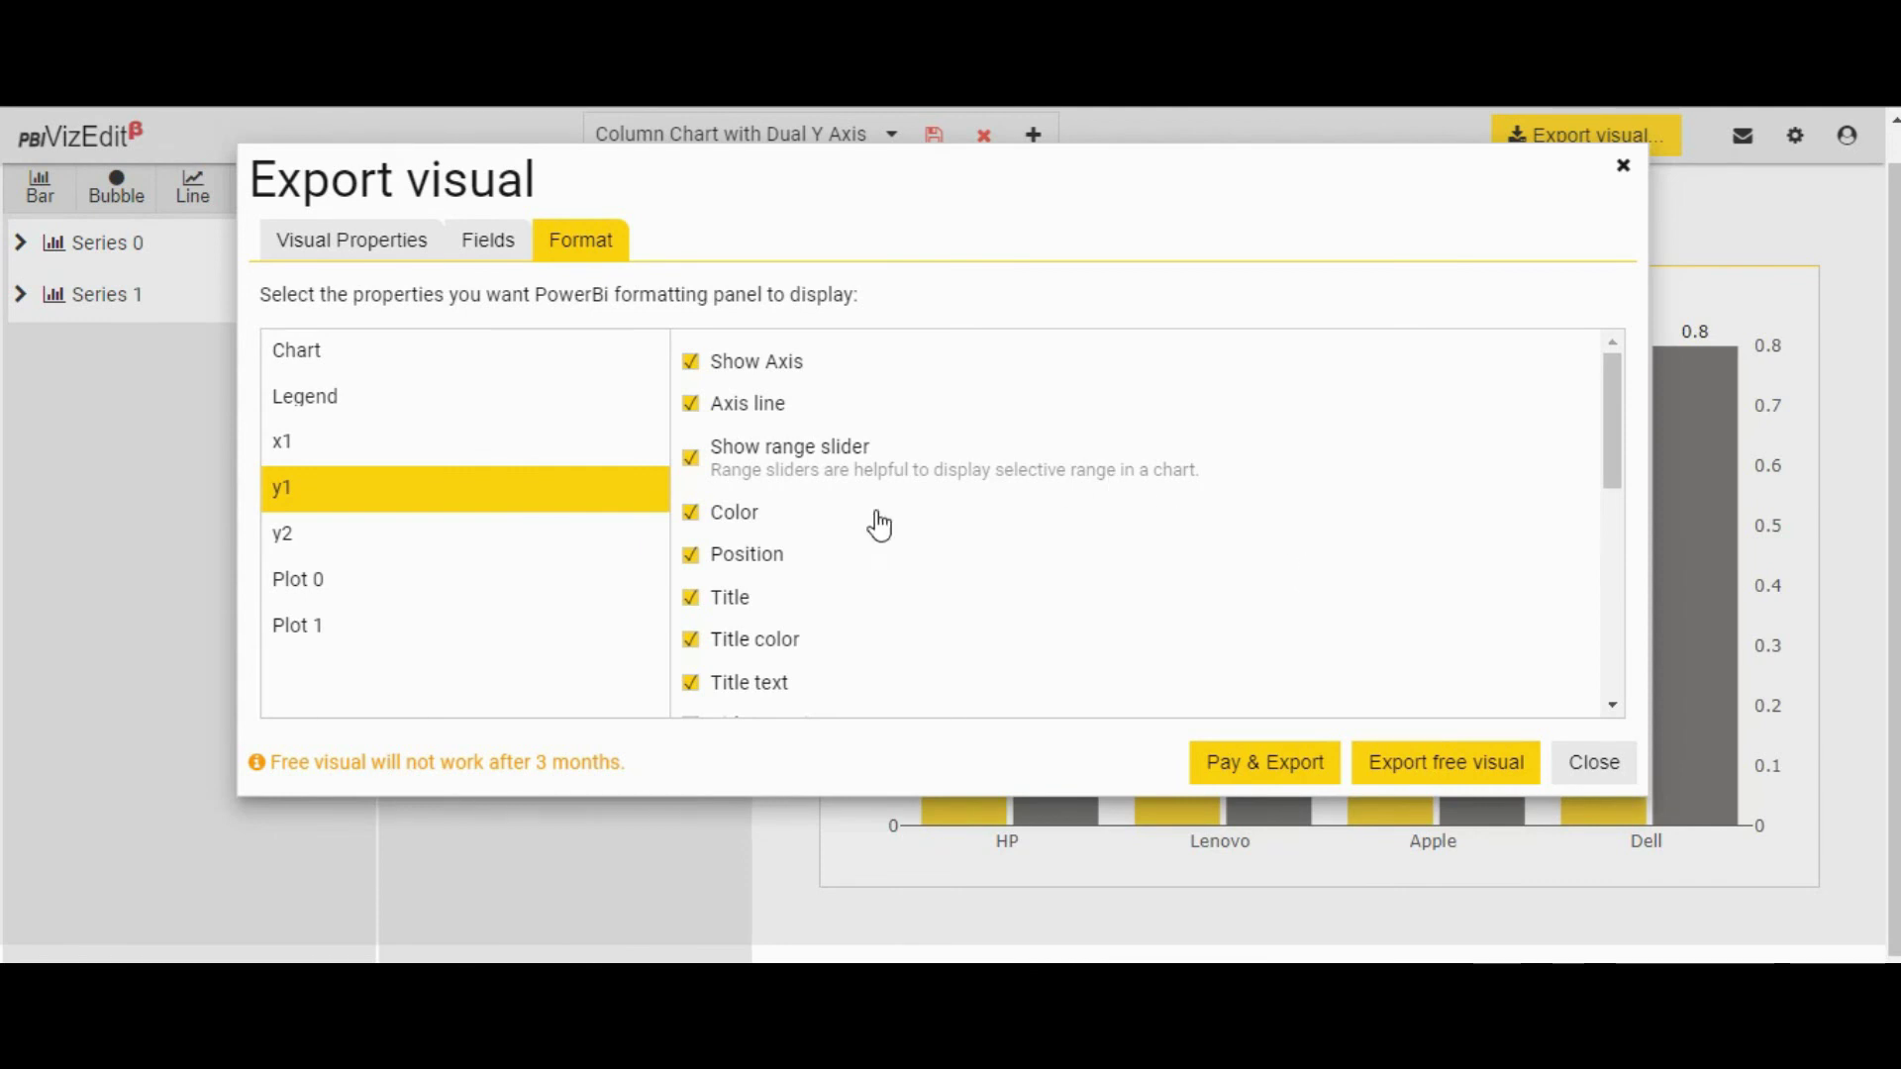
pyautogui.click(691, 553)
pyautogui.click(691, 600)
# Step: Generate the free visual file and choose to import a visual from file
pyautogui.click(1506, 759)
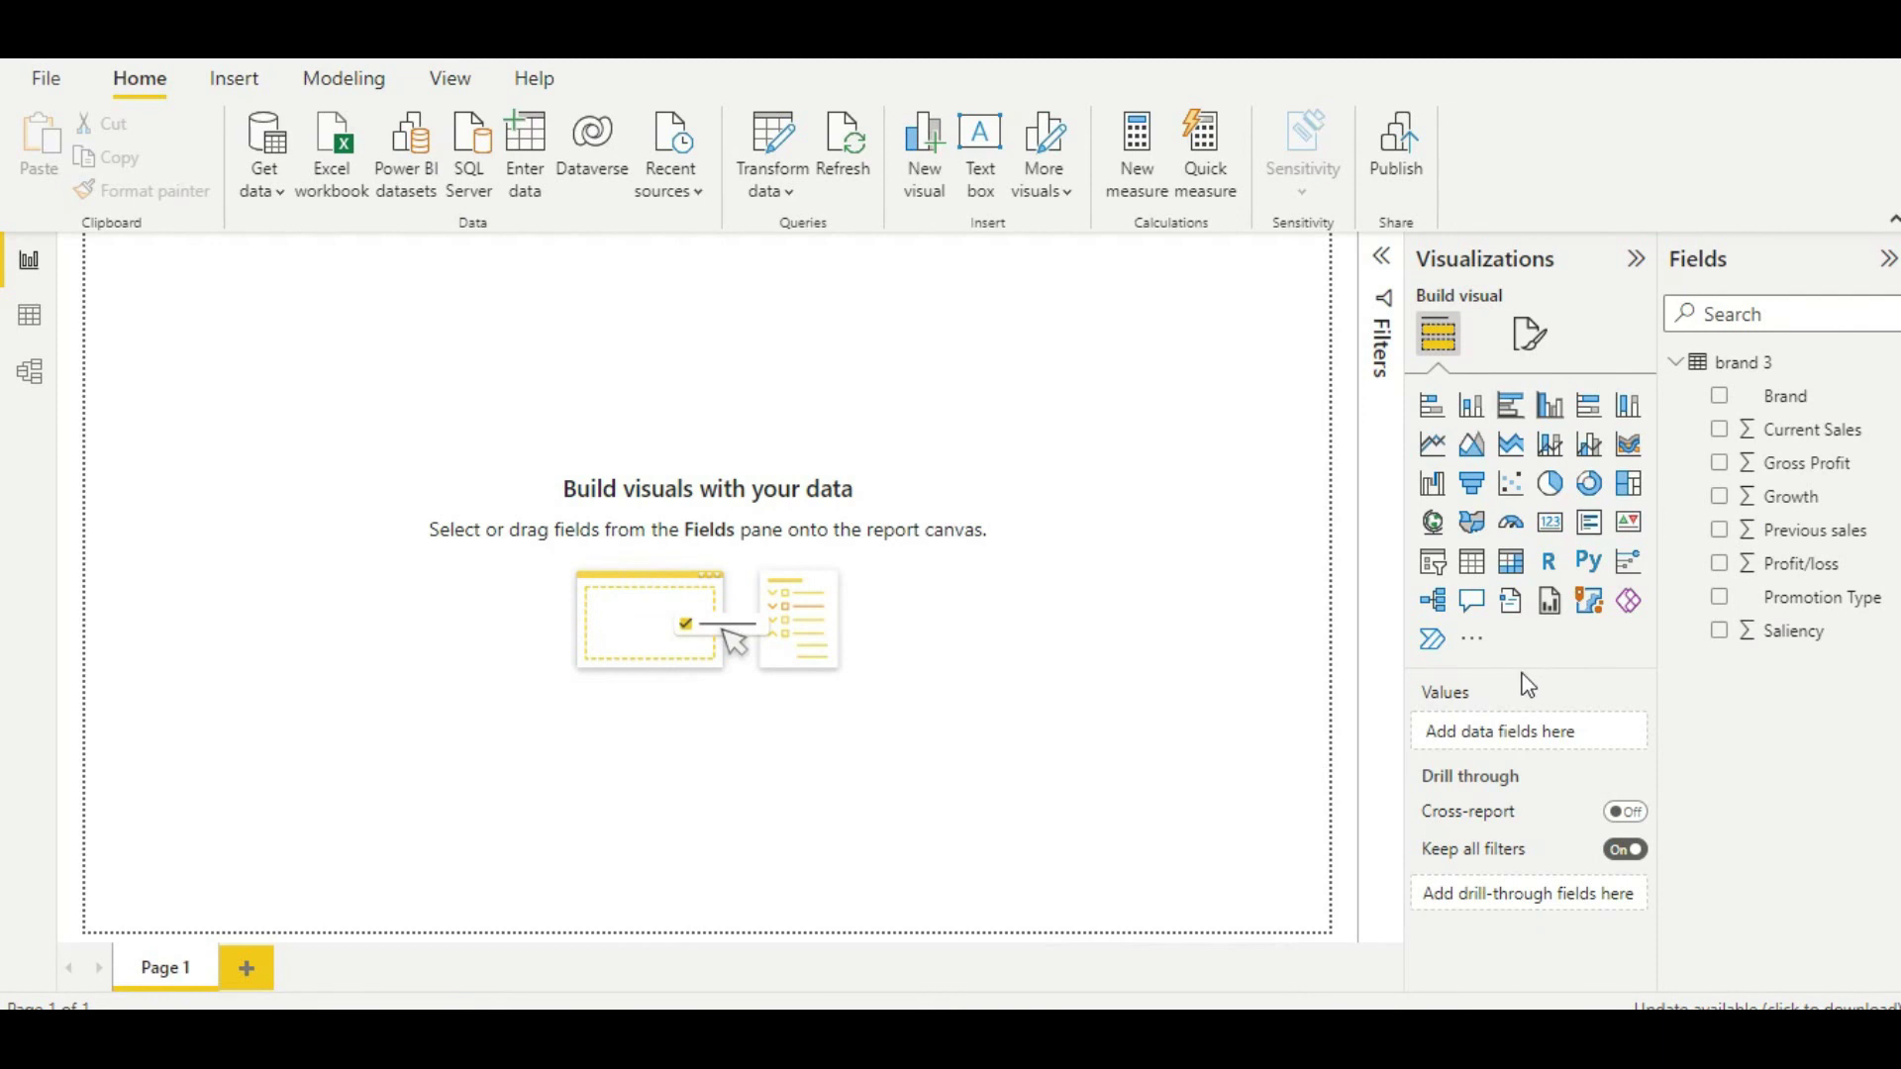
pyautogui.click(1473, 642)
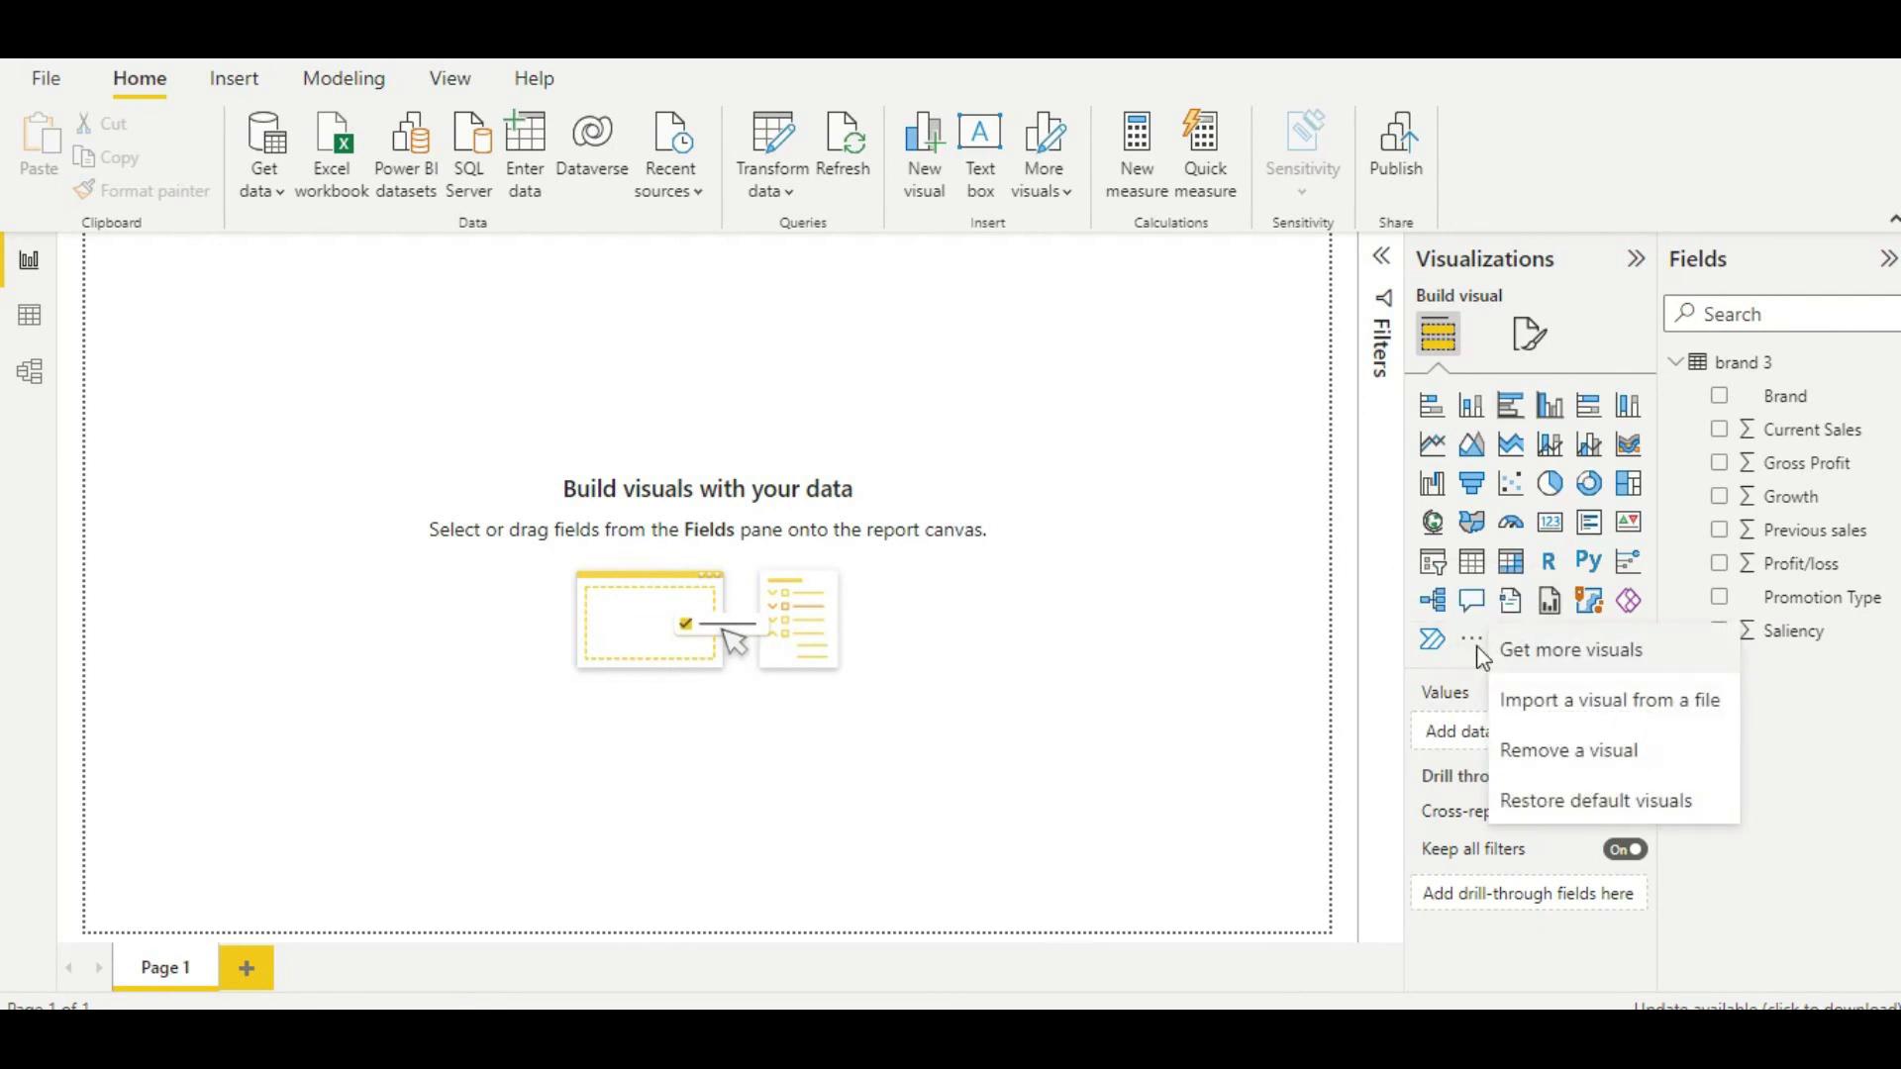
pyautogui.click(1545, 713)
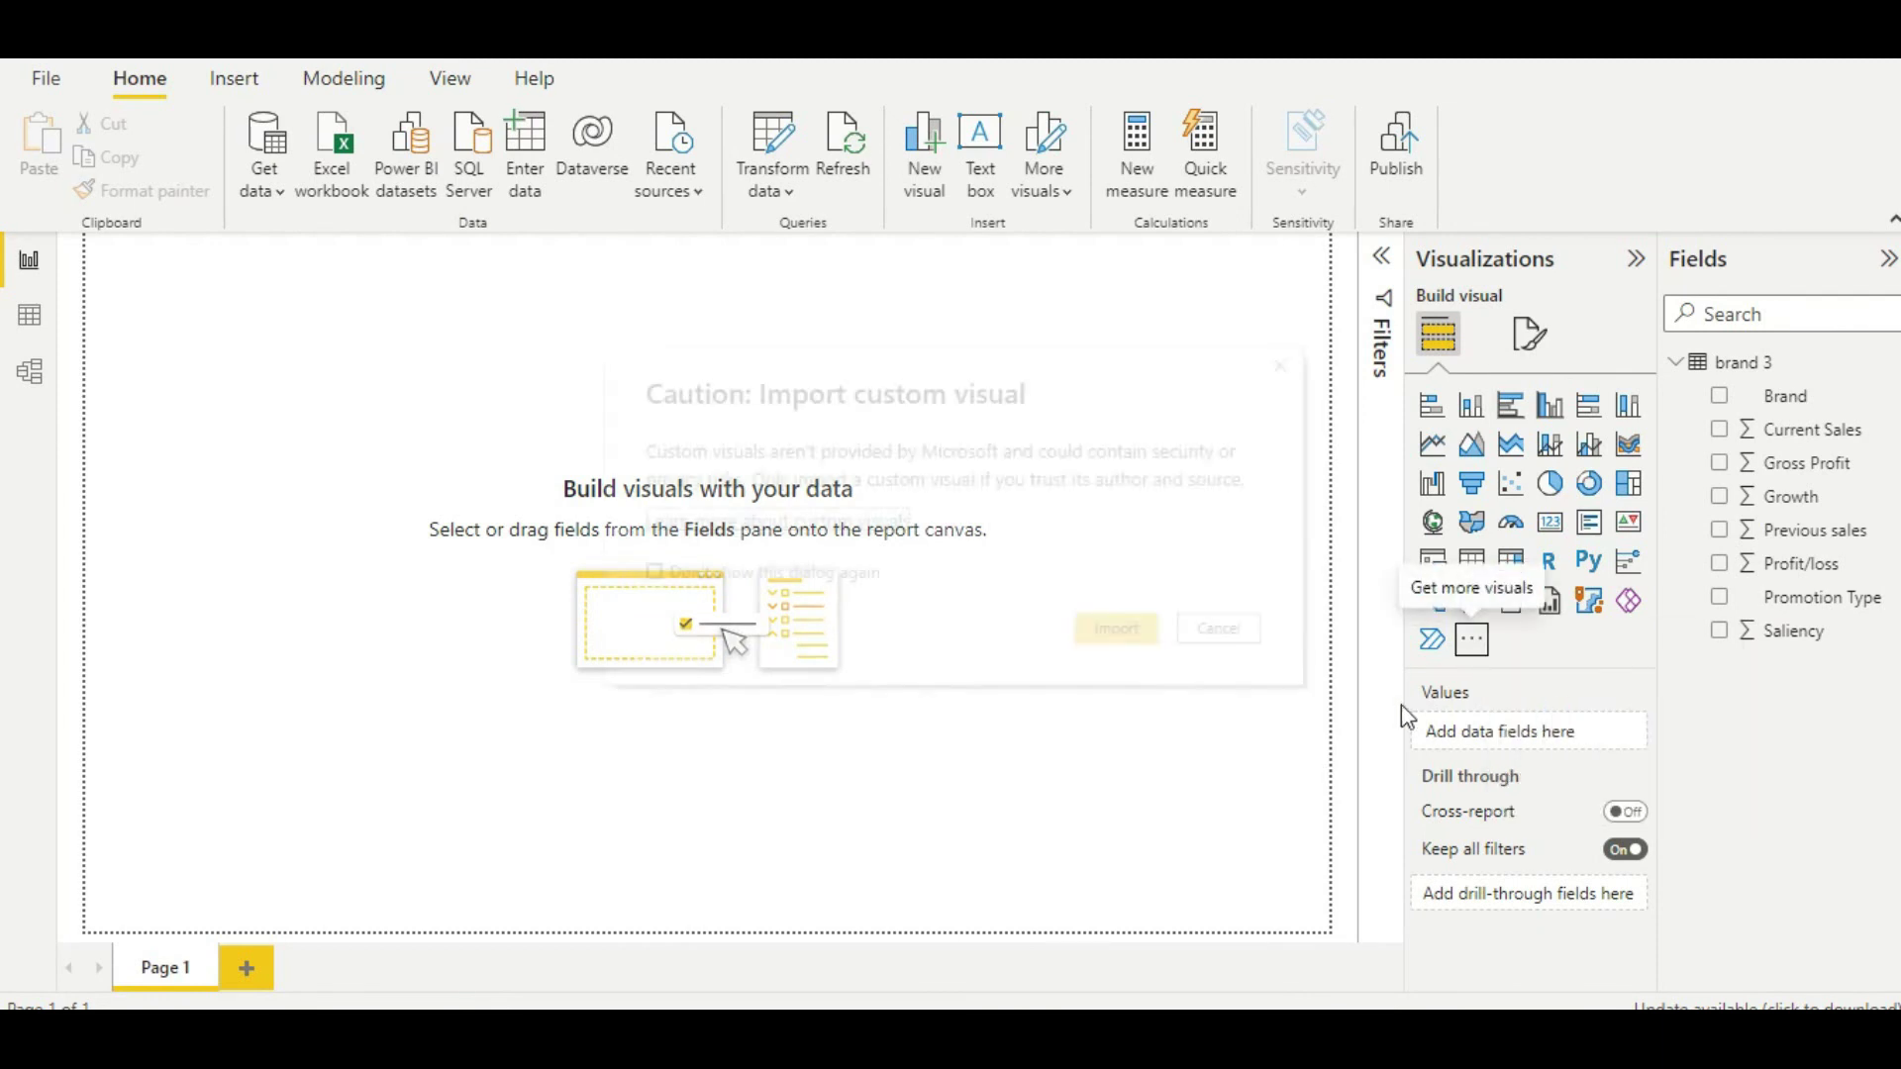
# Step: Accept the warning and open columnchartwithdualaxis .pbiviz from Downloads
pyautogui.click(1112, 635)
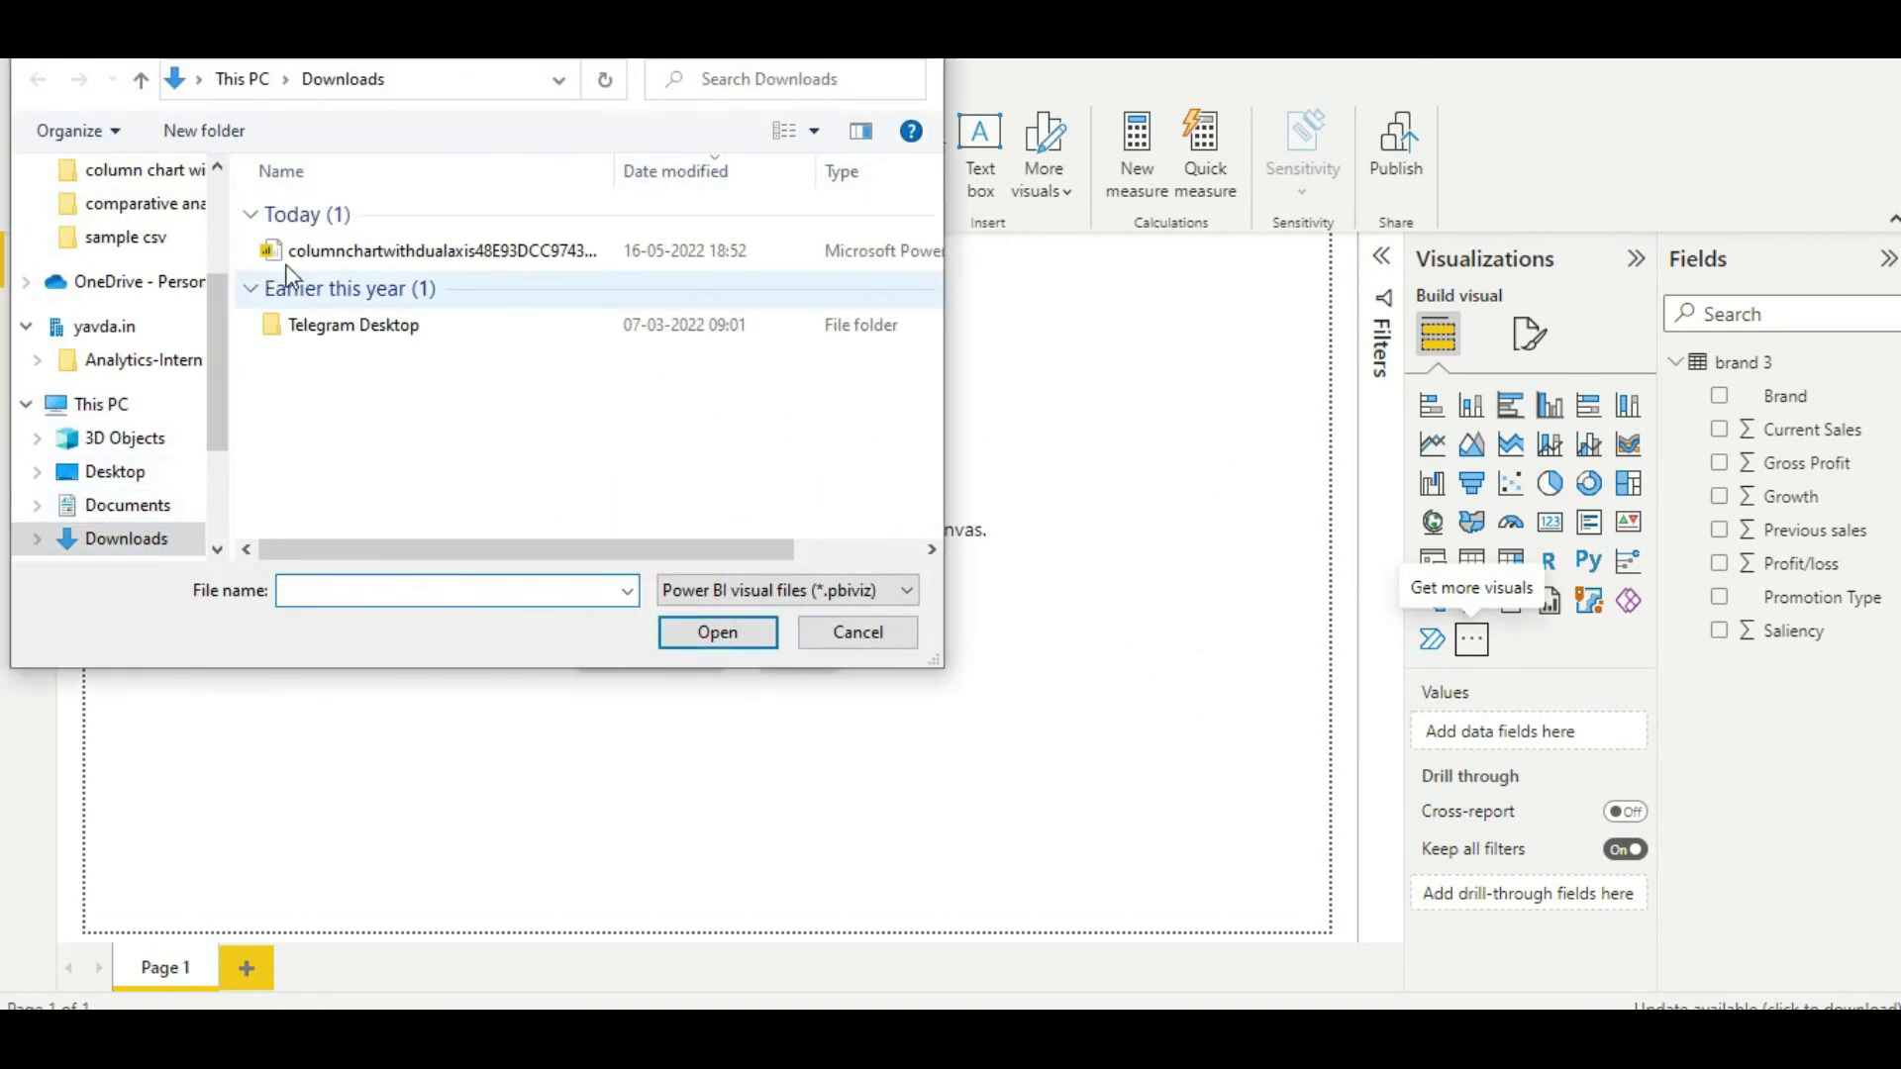
pyautogui.click(296, 252)
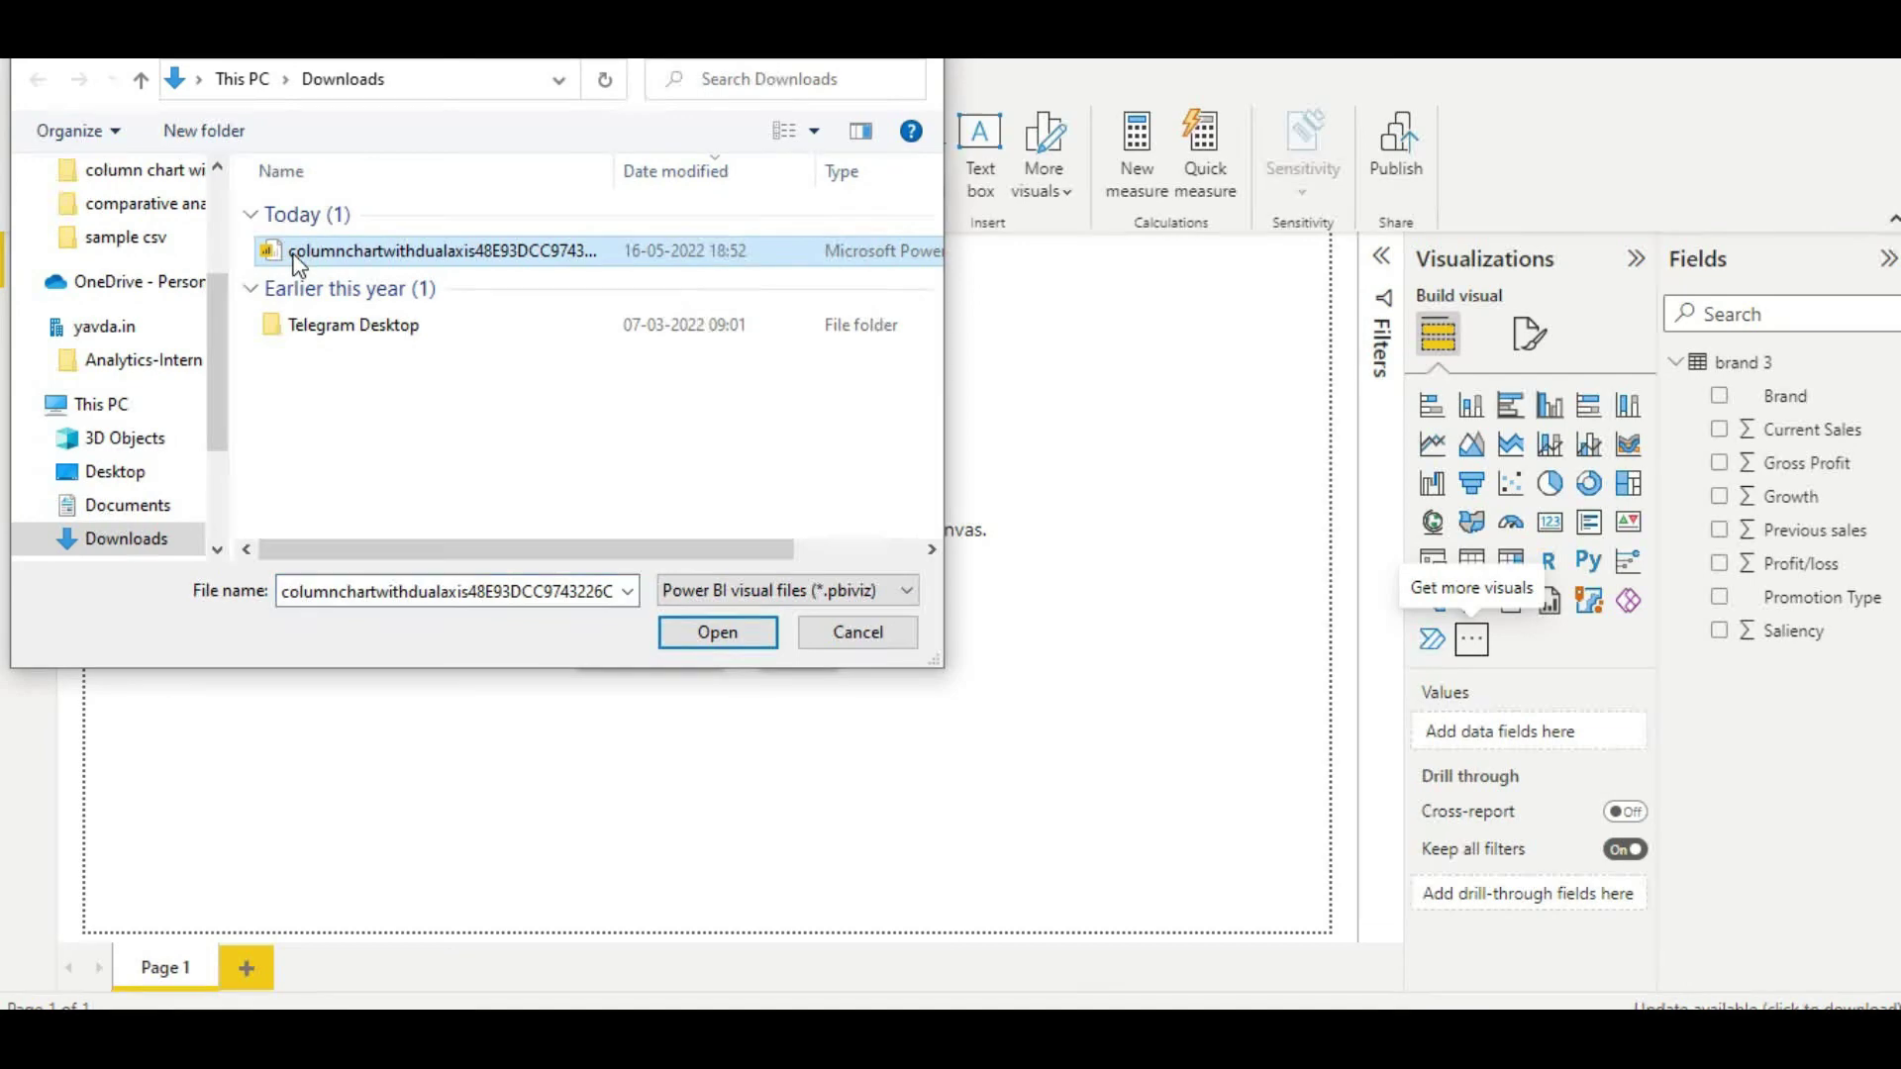
pyautogui.click(691, 635)
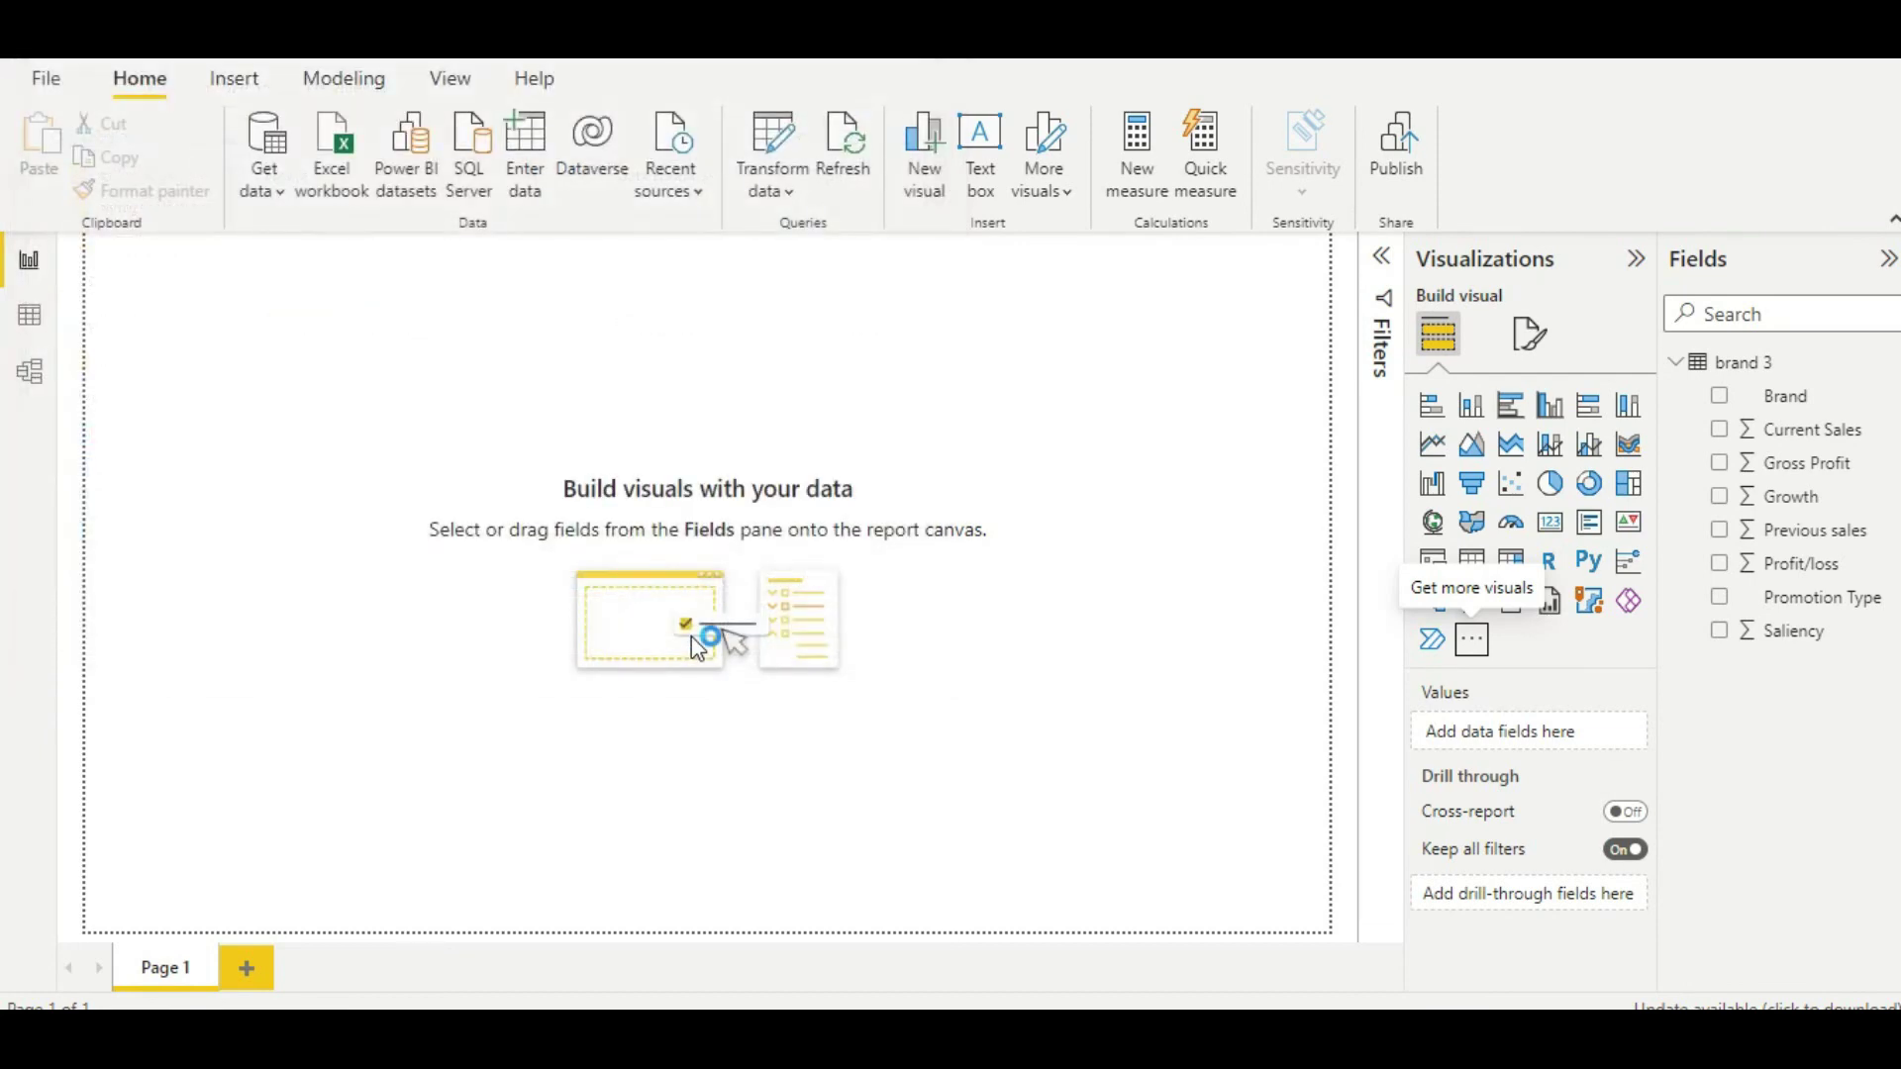
# Step: Confirm the import, add the Column Chart with Dual Y Axis, and enlarge it
pyautogui.click(1190, 570)
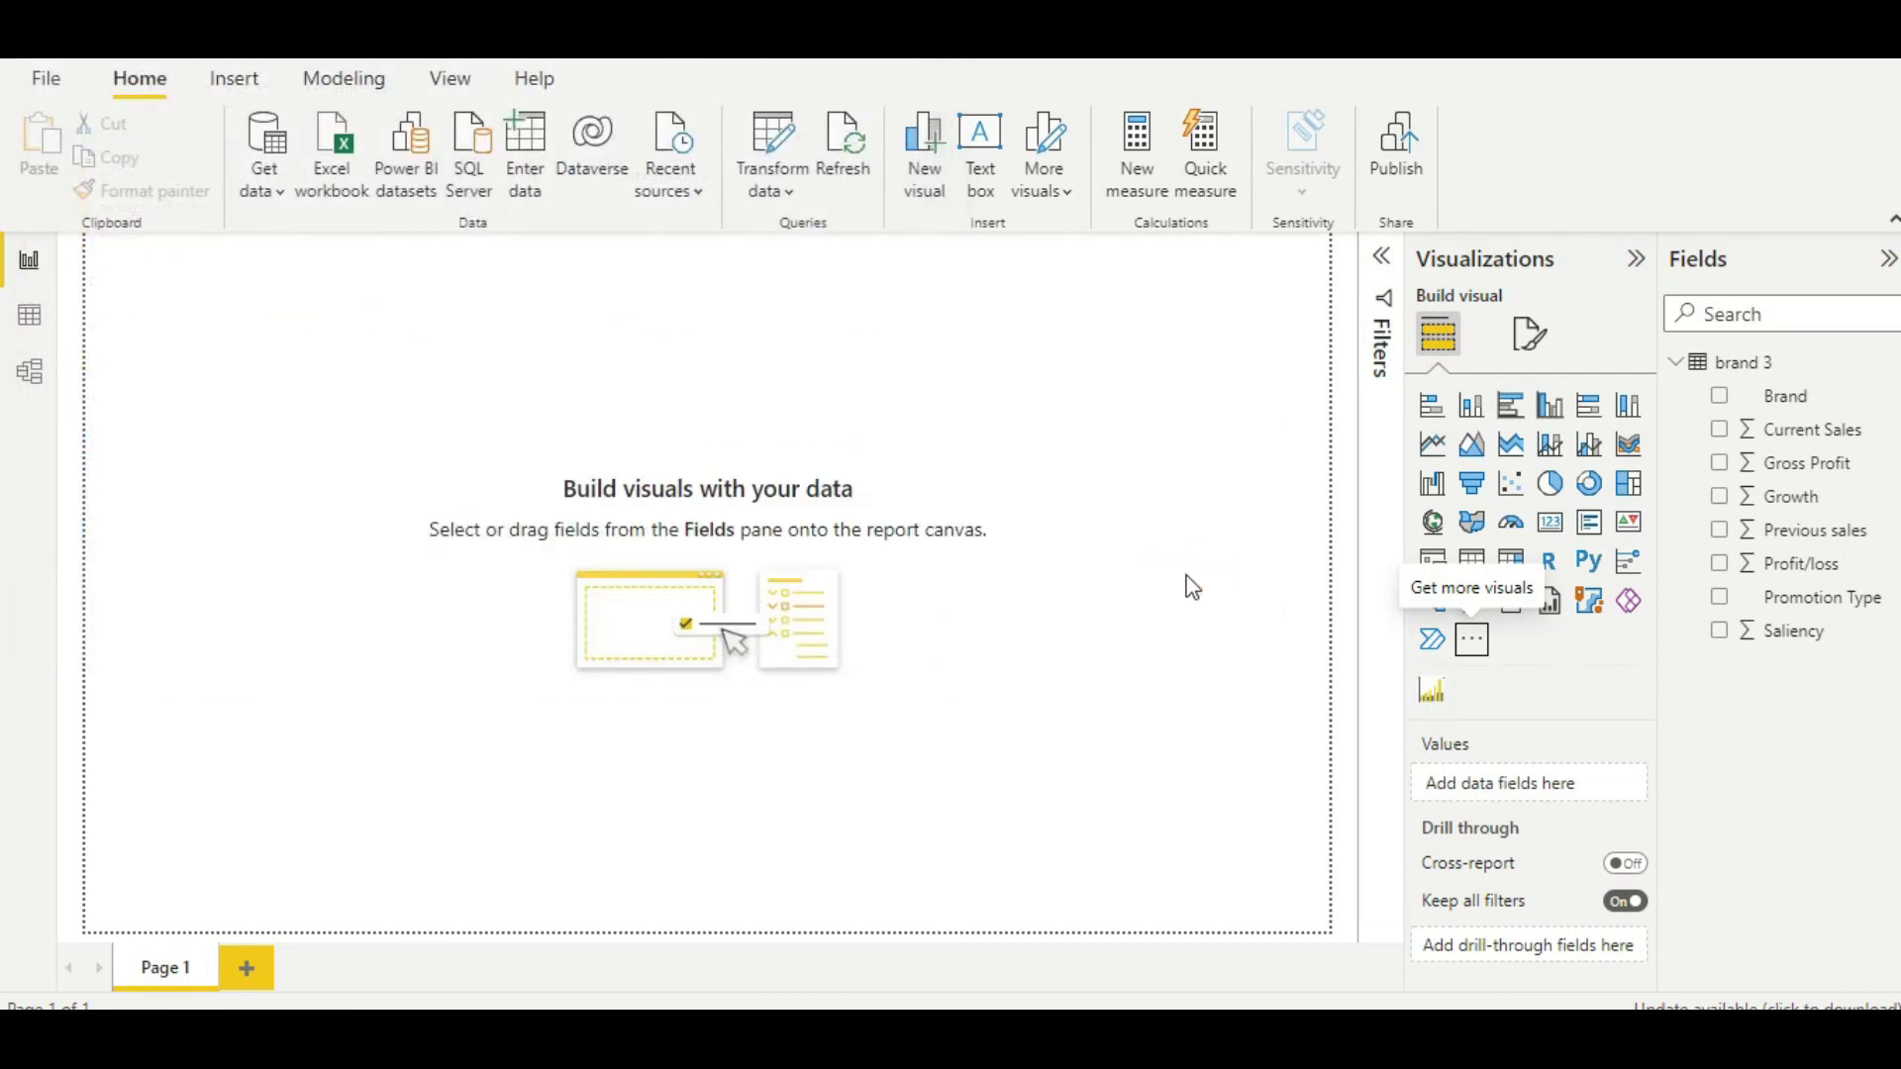
pyautogui.click(1431, 696)
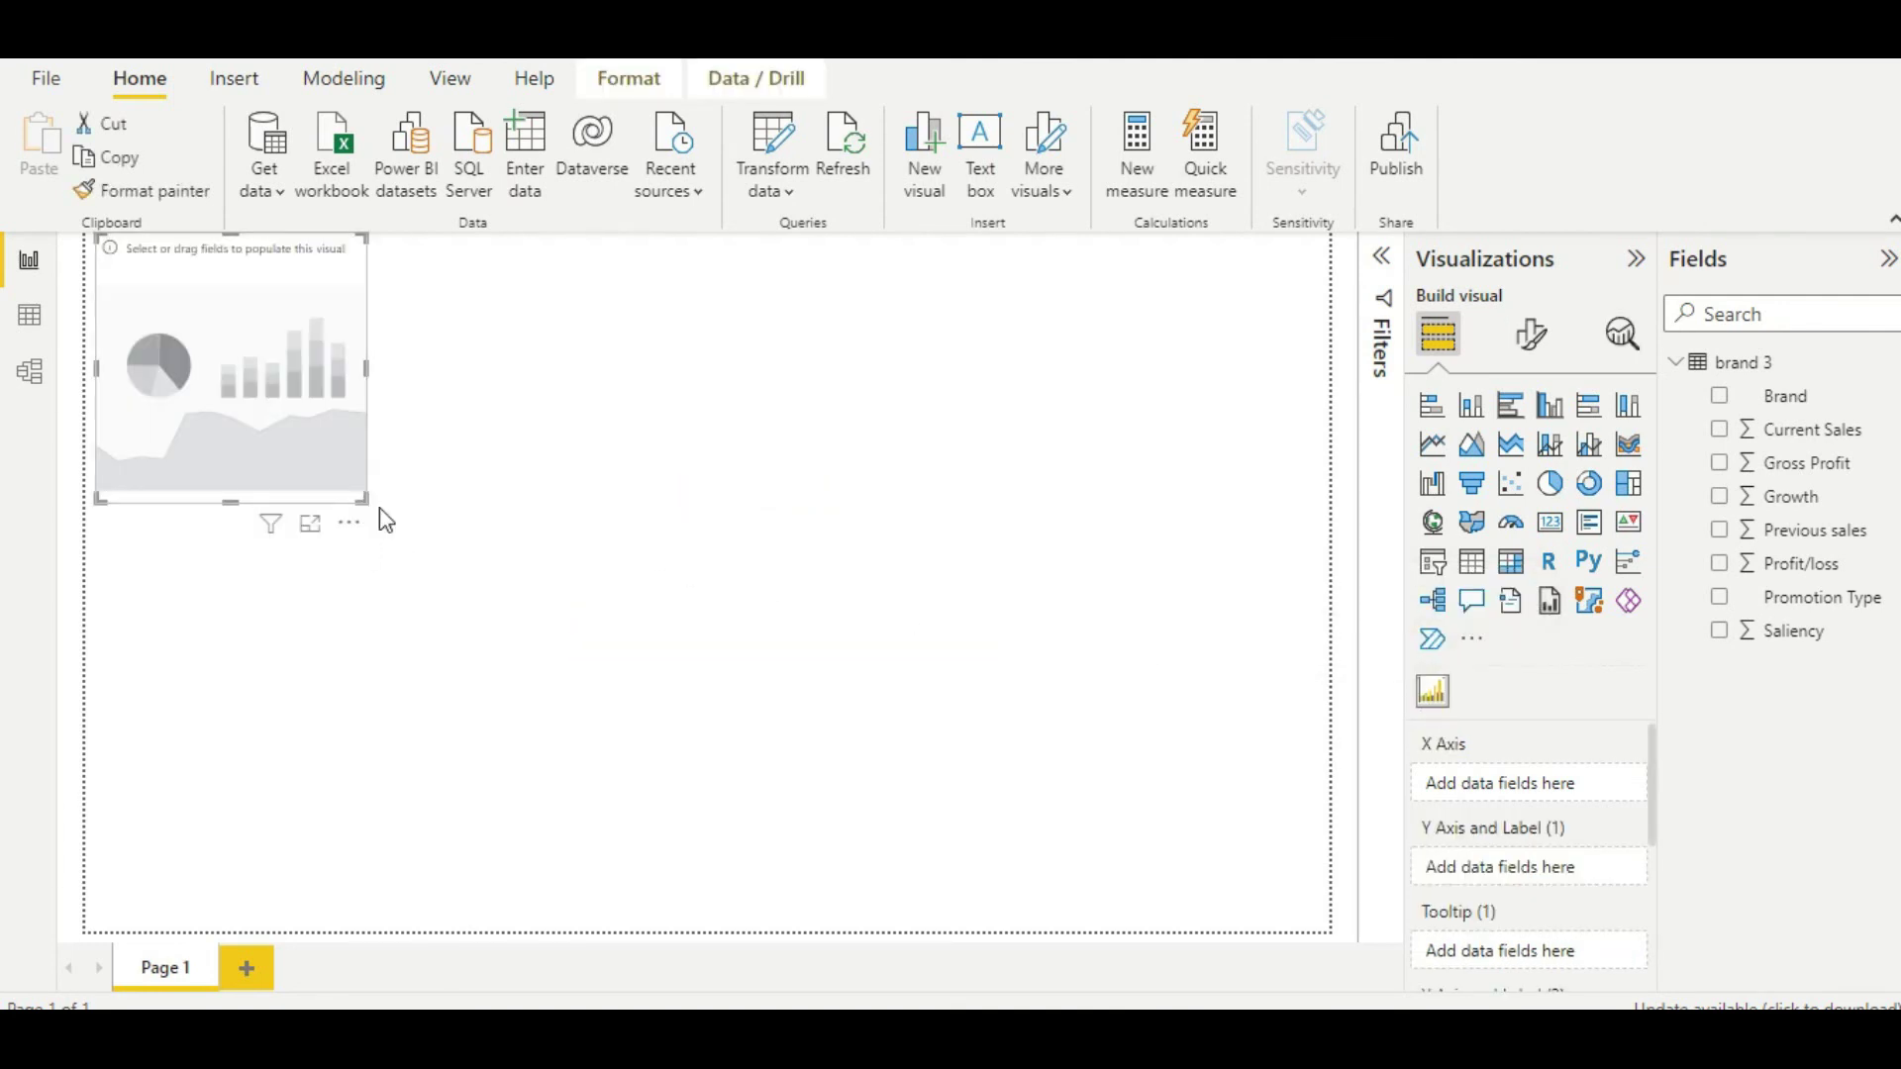
pyautogui.moveTo(405, 525); pyautogui.dragTo(1082, 870)
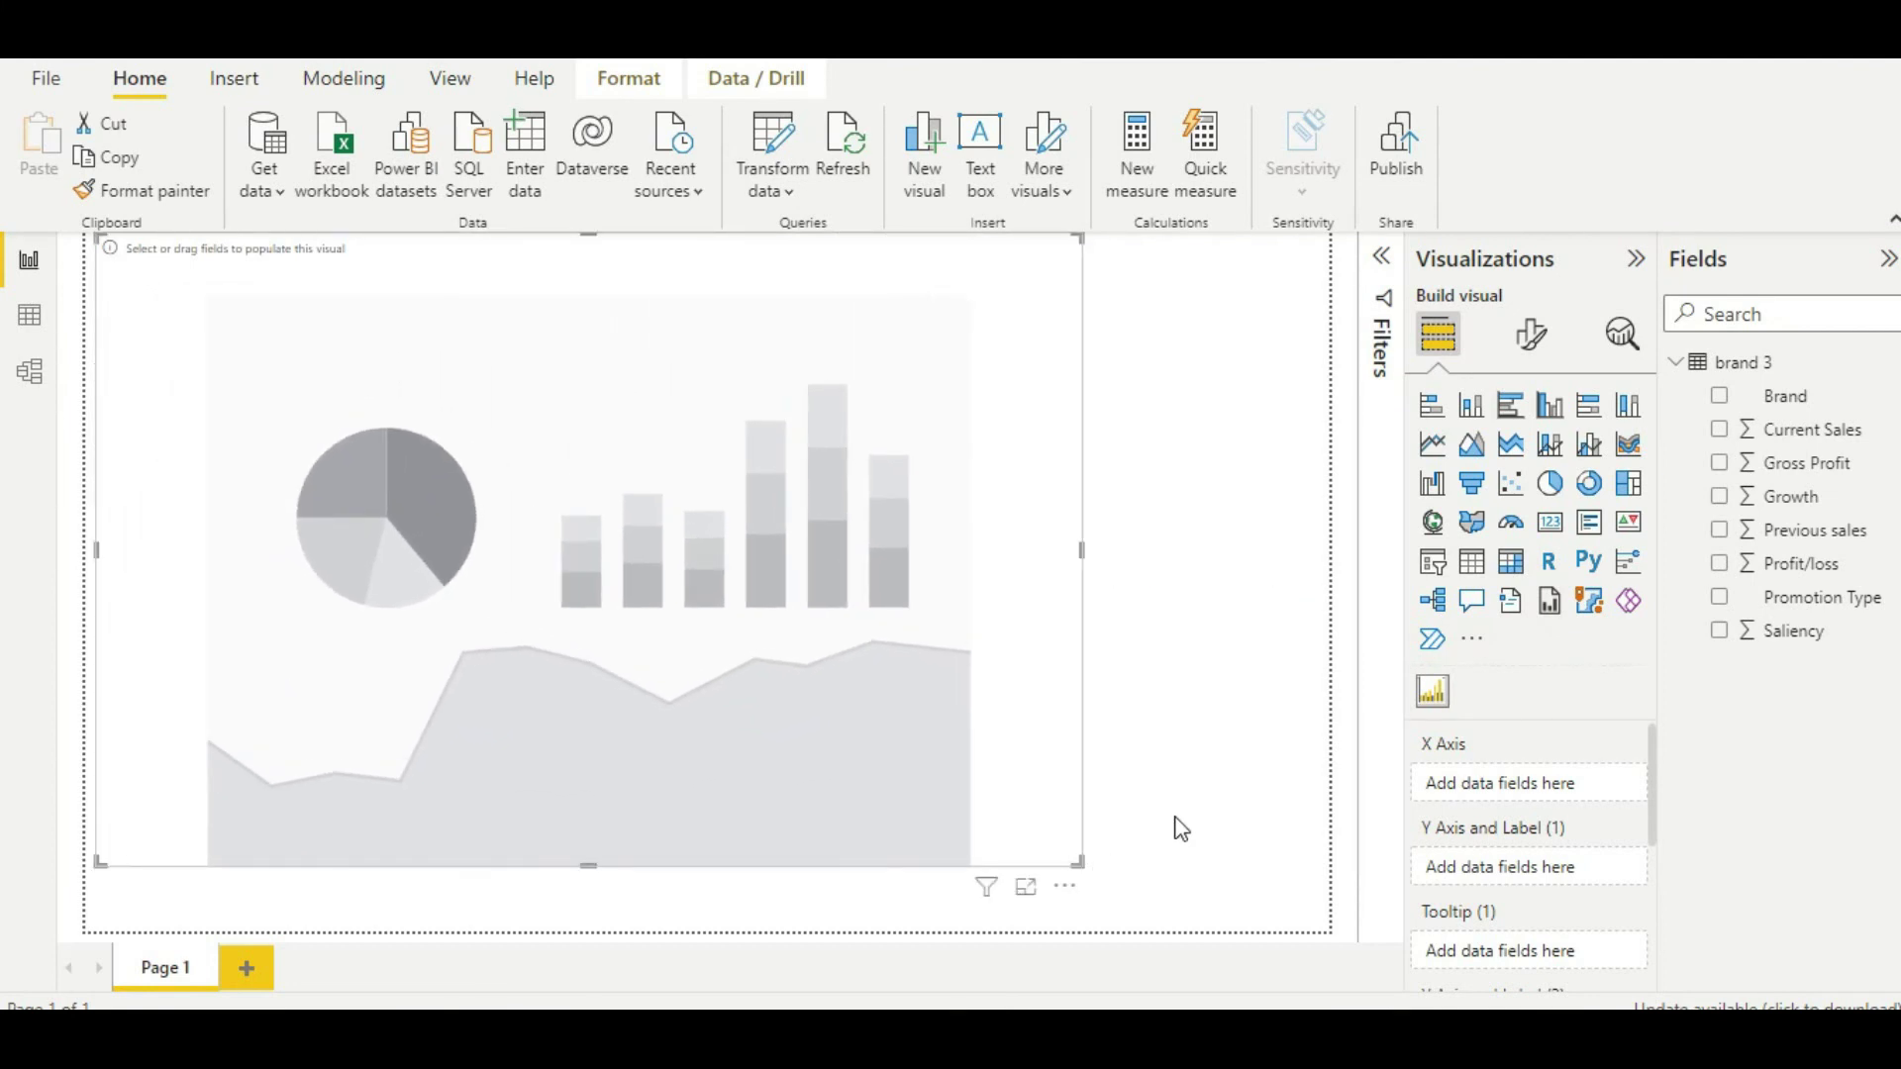
pyautogui.scroll(-2, 1553, 869)
pyautogui.scroll(1, 1552, 886)
pyautogui.scroll(1, 1554, 888)
# Step: Put Brand on the x-axis, Current Sales on the first y-axis, Gross Profit on the second
pyautogui.moveTo(1769, 396)
pyautogui.mouseDown()
pyautogui.moveTo(1552, 766)
pyautogui.moveTo(1598, 804)
pyautogui.mouseUp()
pyautogui.moveTo(1737, 398); pyautogui.dragTo(1511, 803)
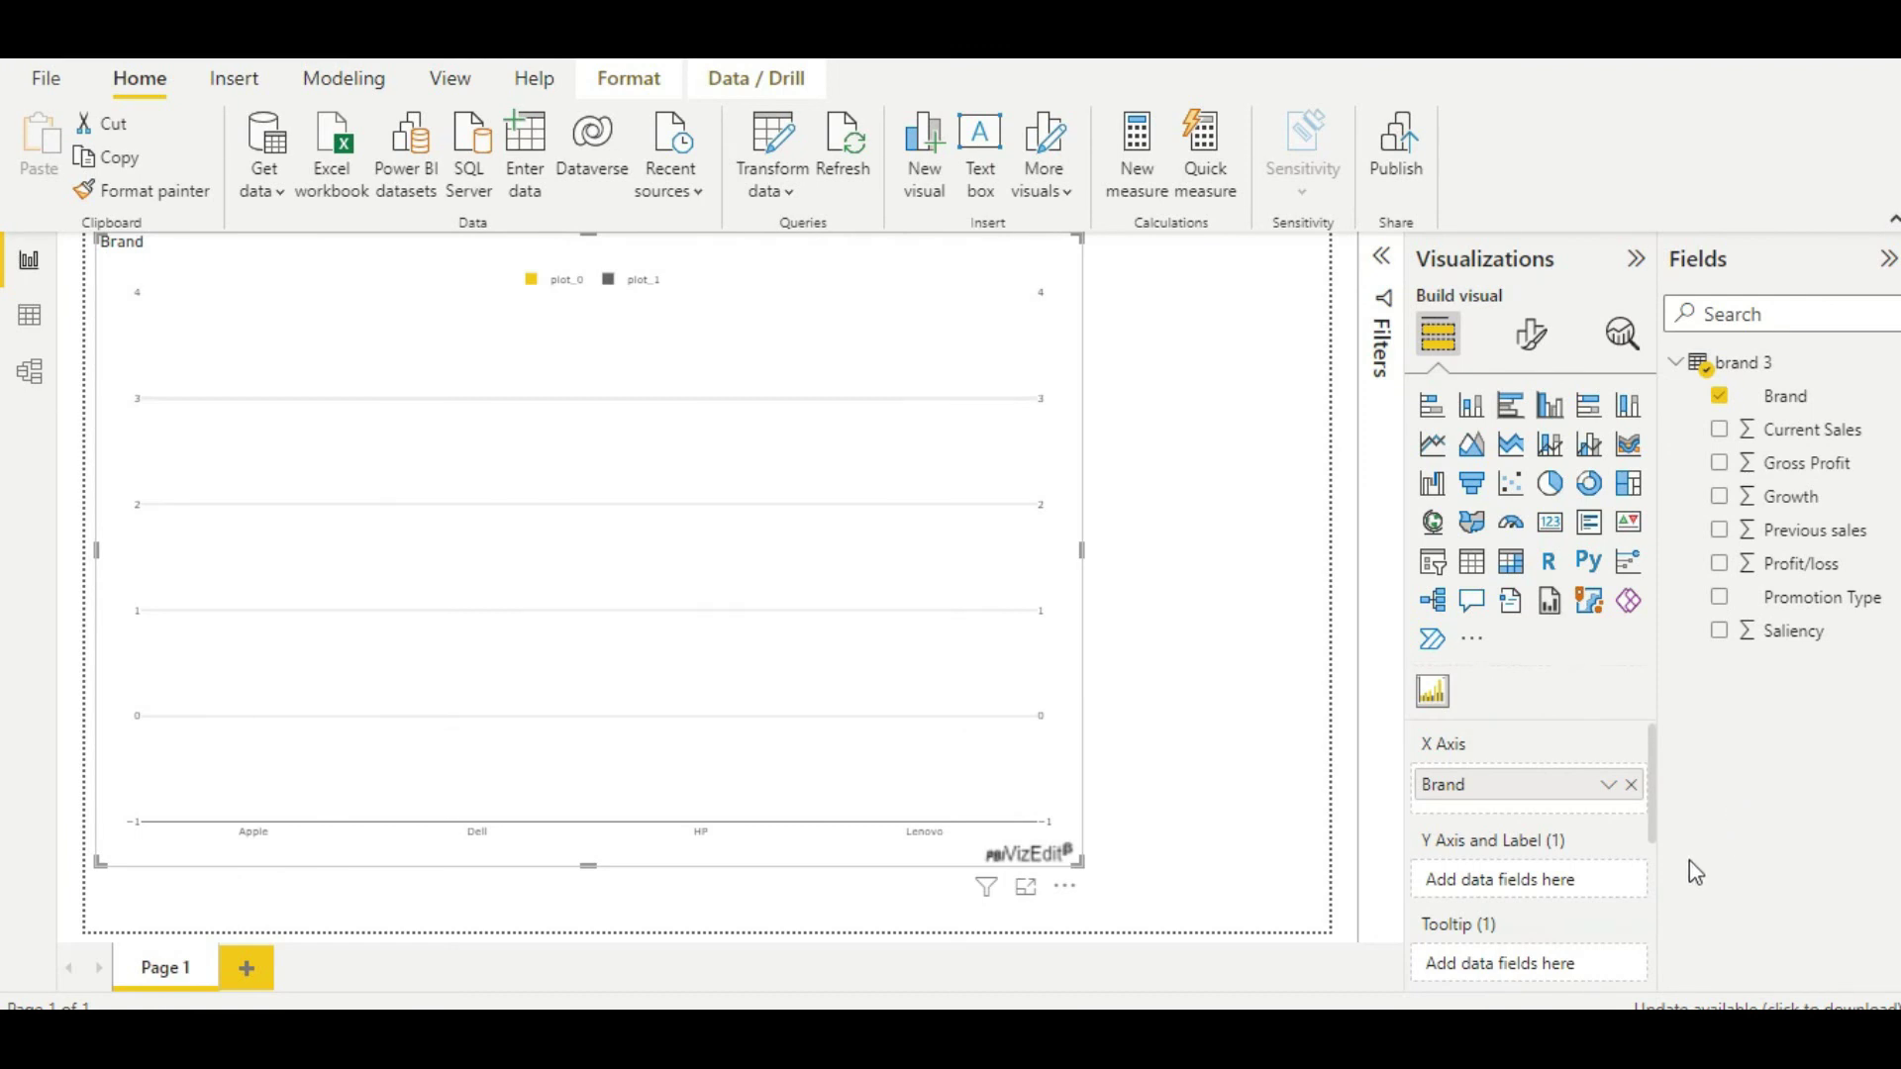
pyautogui.moveTo(1805, 430)
pyautogui.moveTo(1799, 431); pyautogui.dragTo(1499, 863)
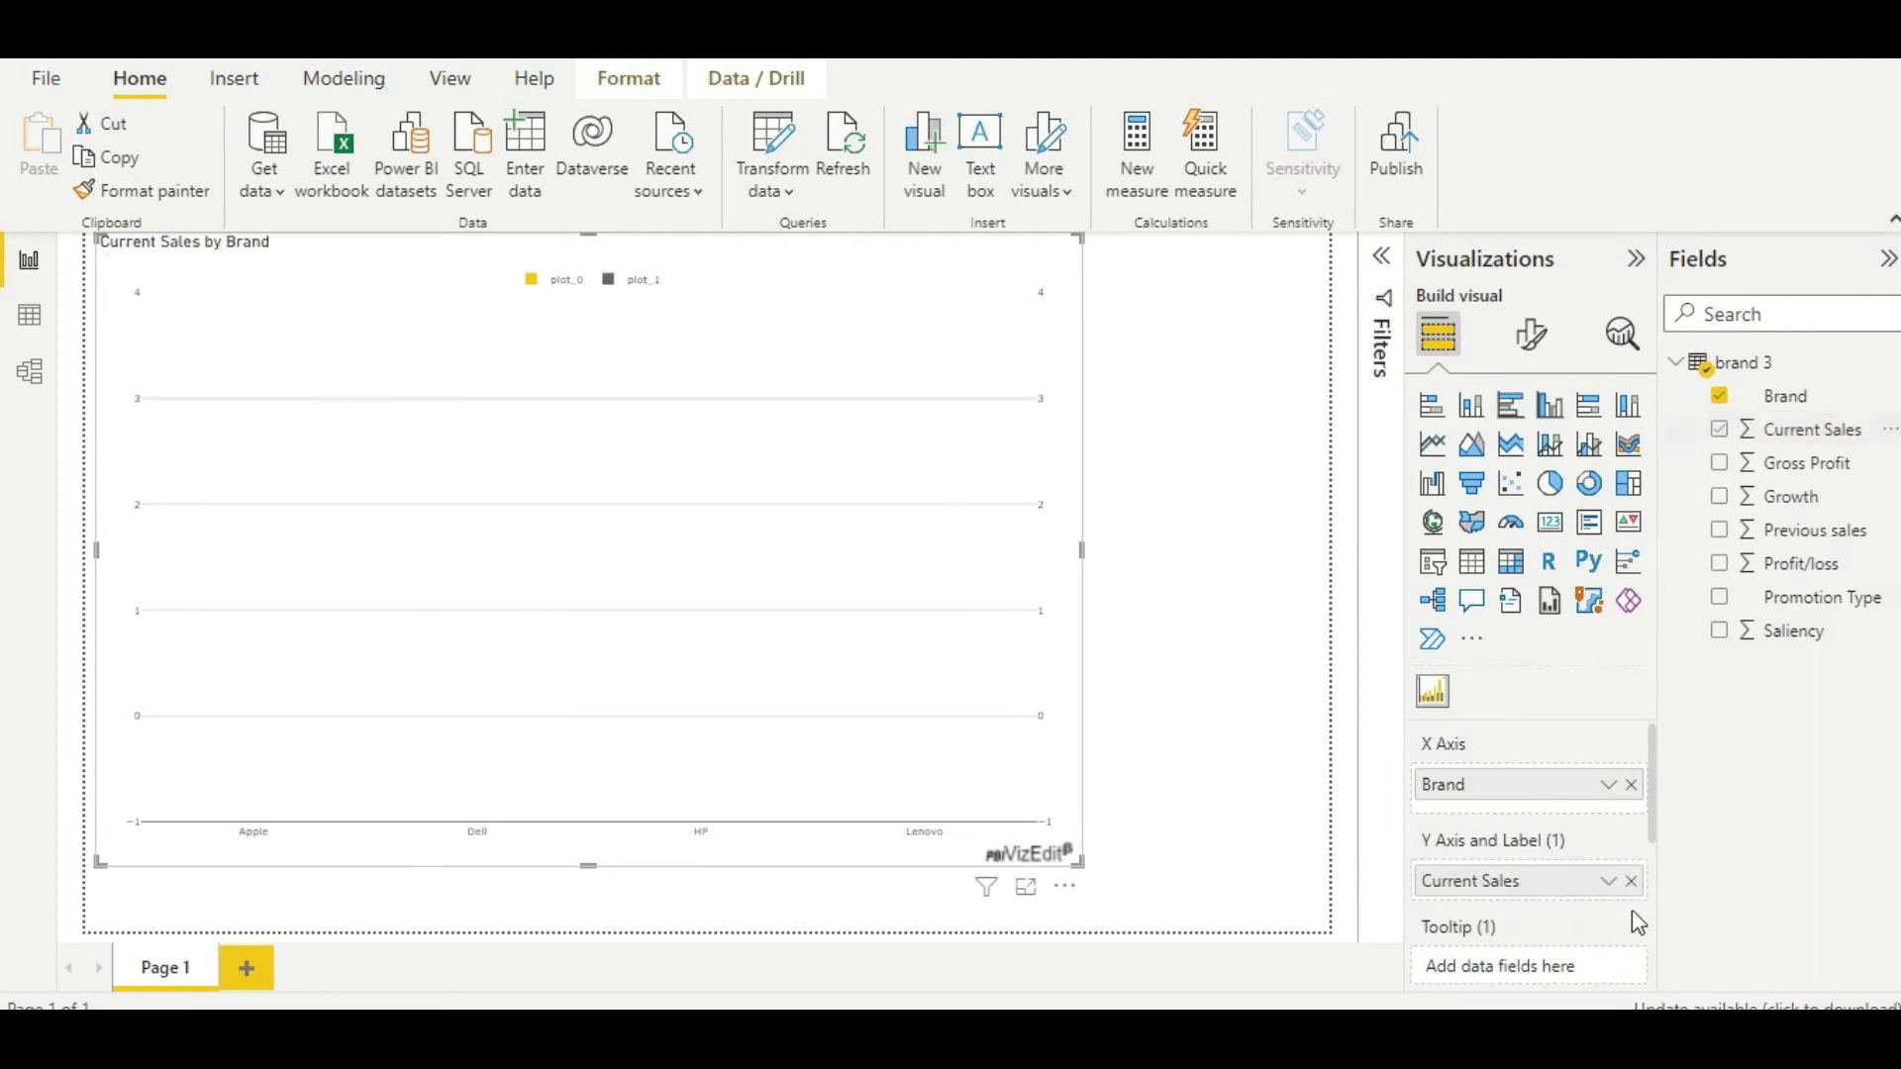
pyautogui.scroll(-1, 1619, 950)
pyautogui.scroll(-1, 1612, 969)
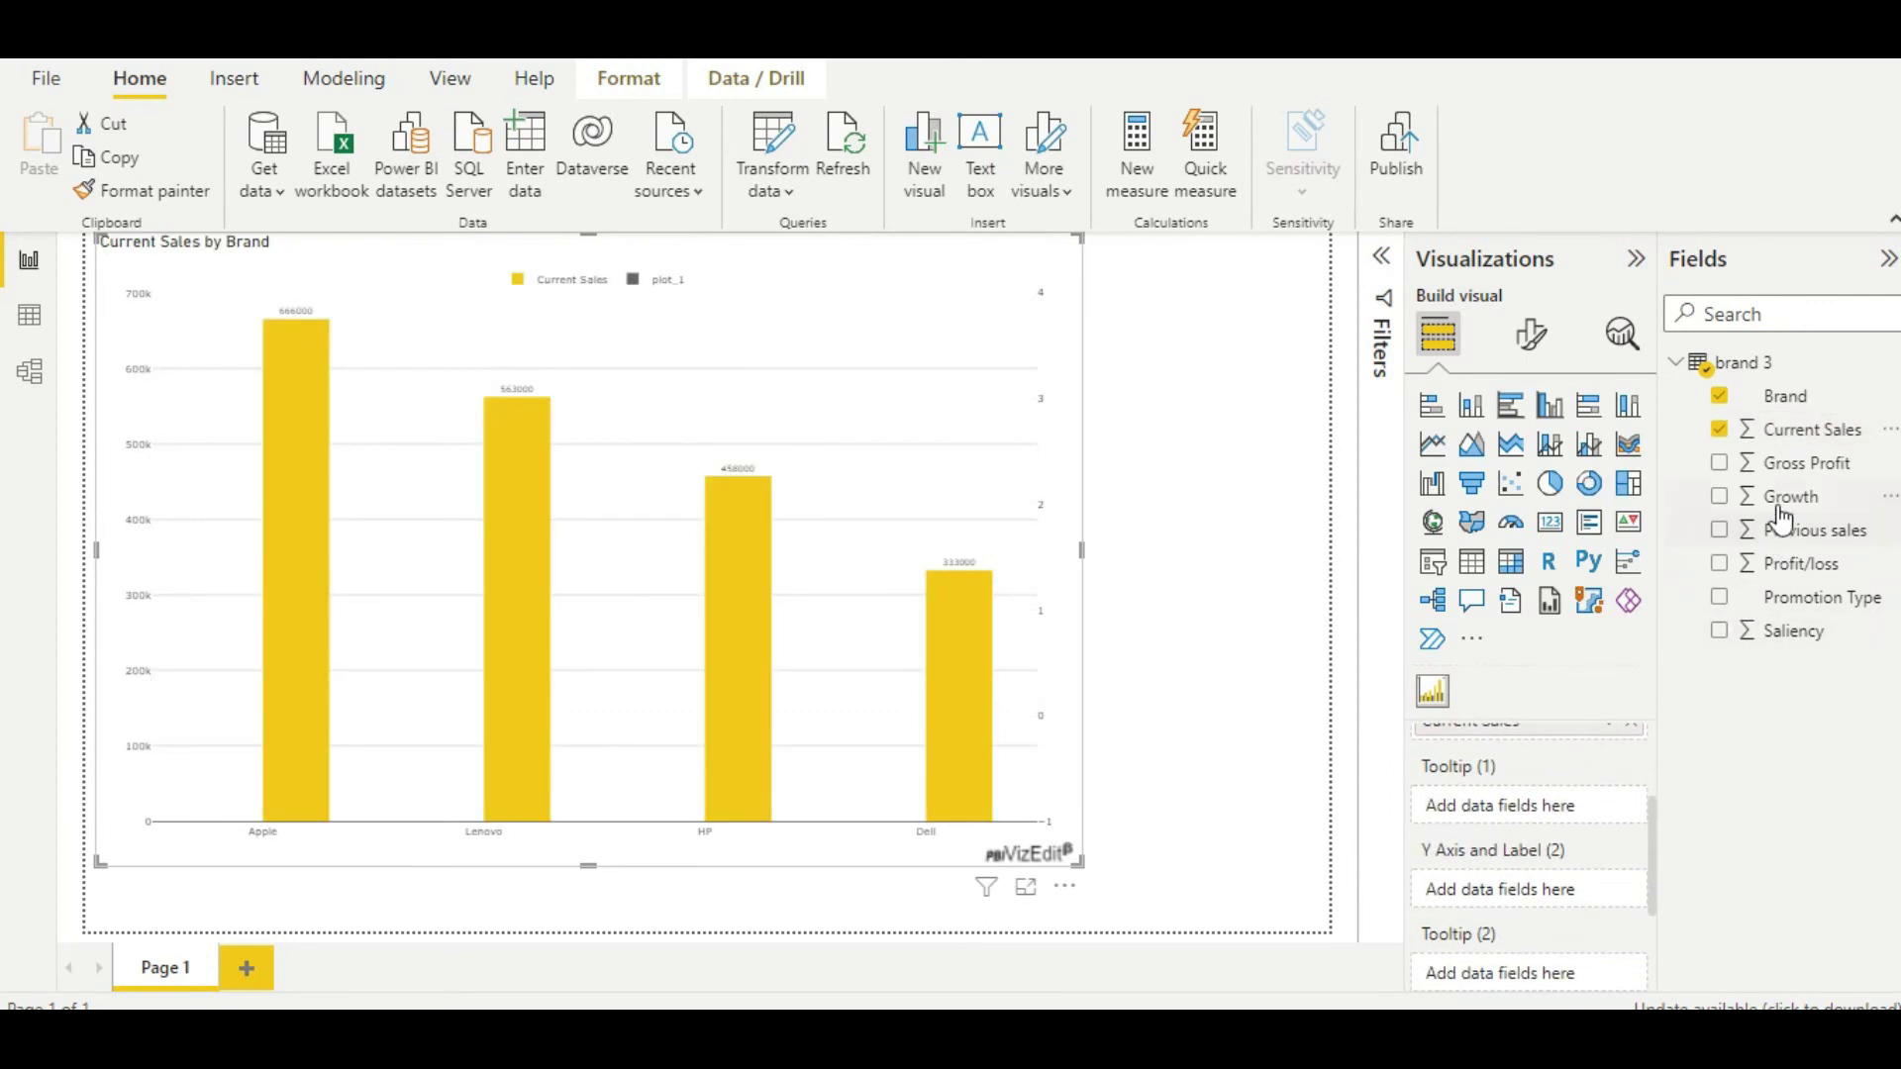
pyautogui.moveTo(1783, 465); pyautogui.dragTo(1503, 900)
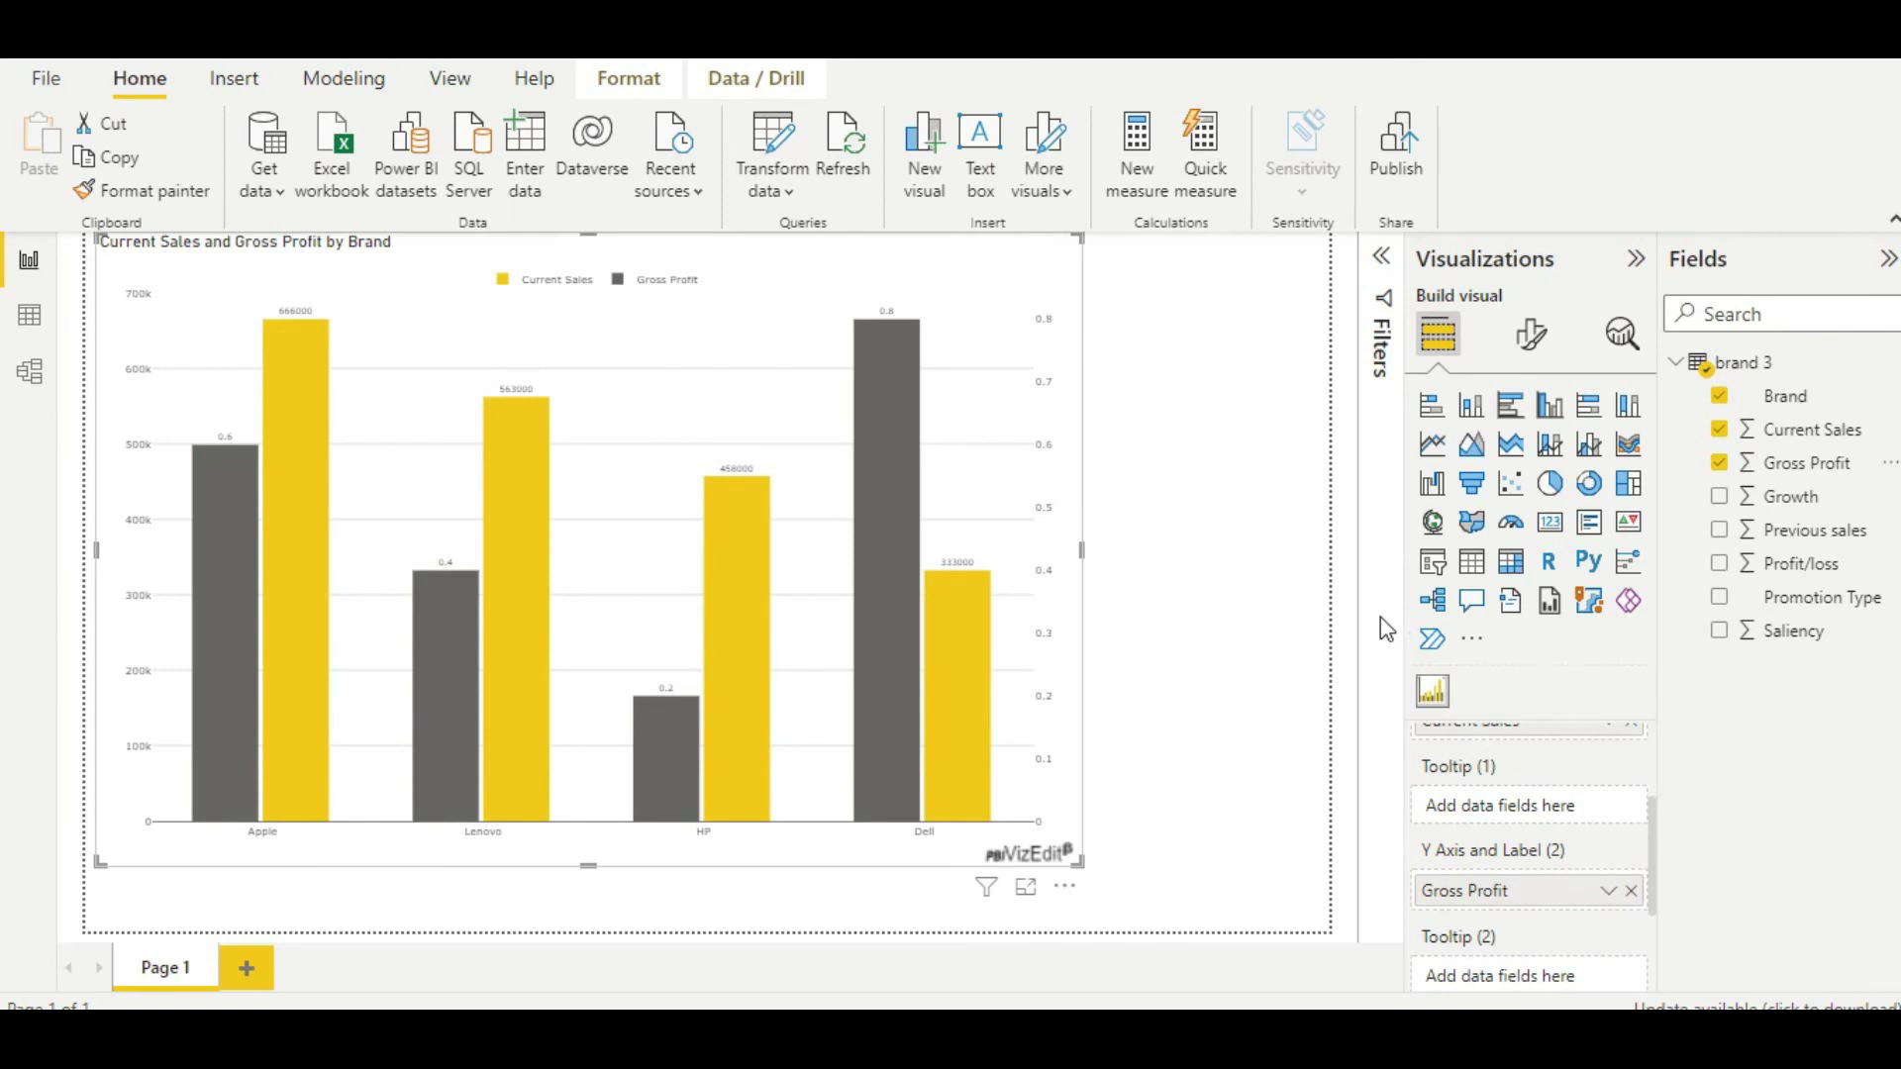
# Step: Set the chart font size to 11 in Format visual
pyautogui.click(1528, 335)
pyautogui.click(1431, 535)
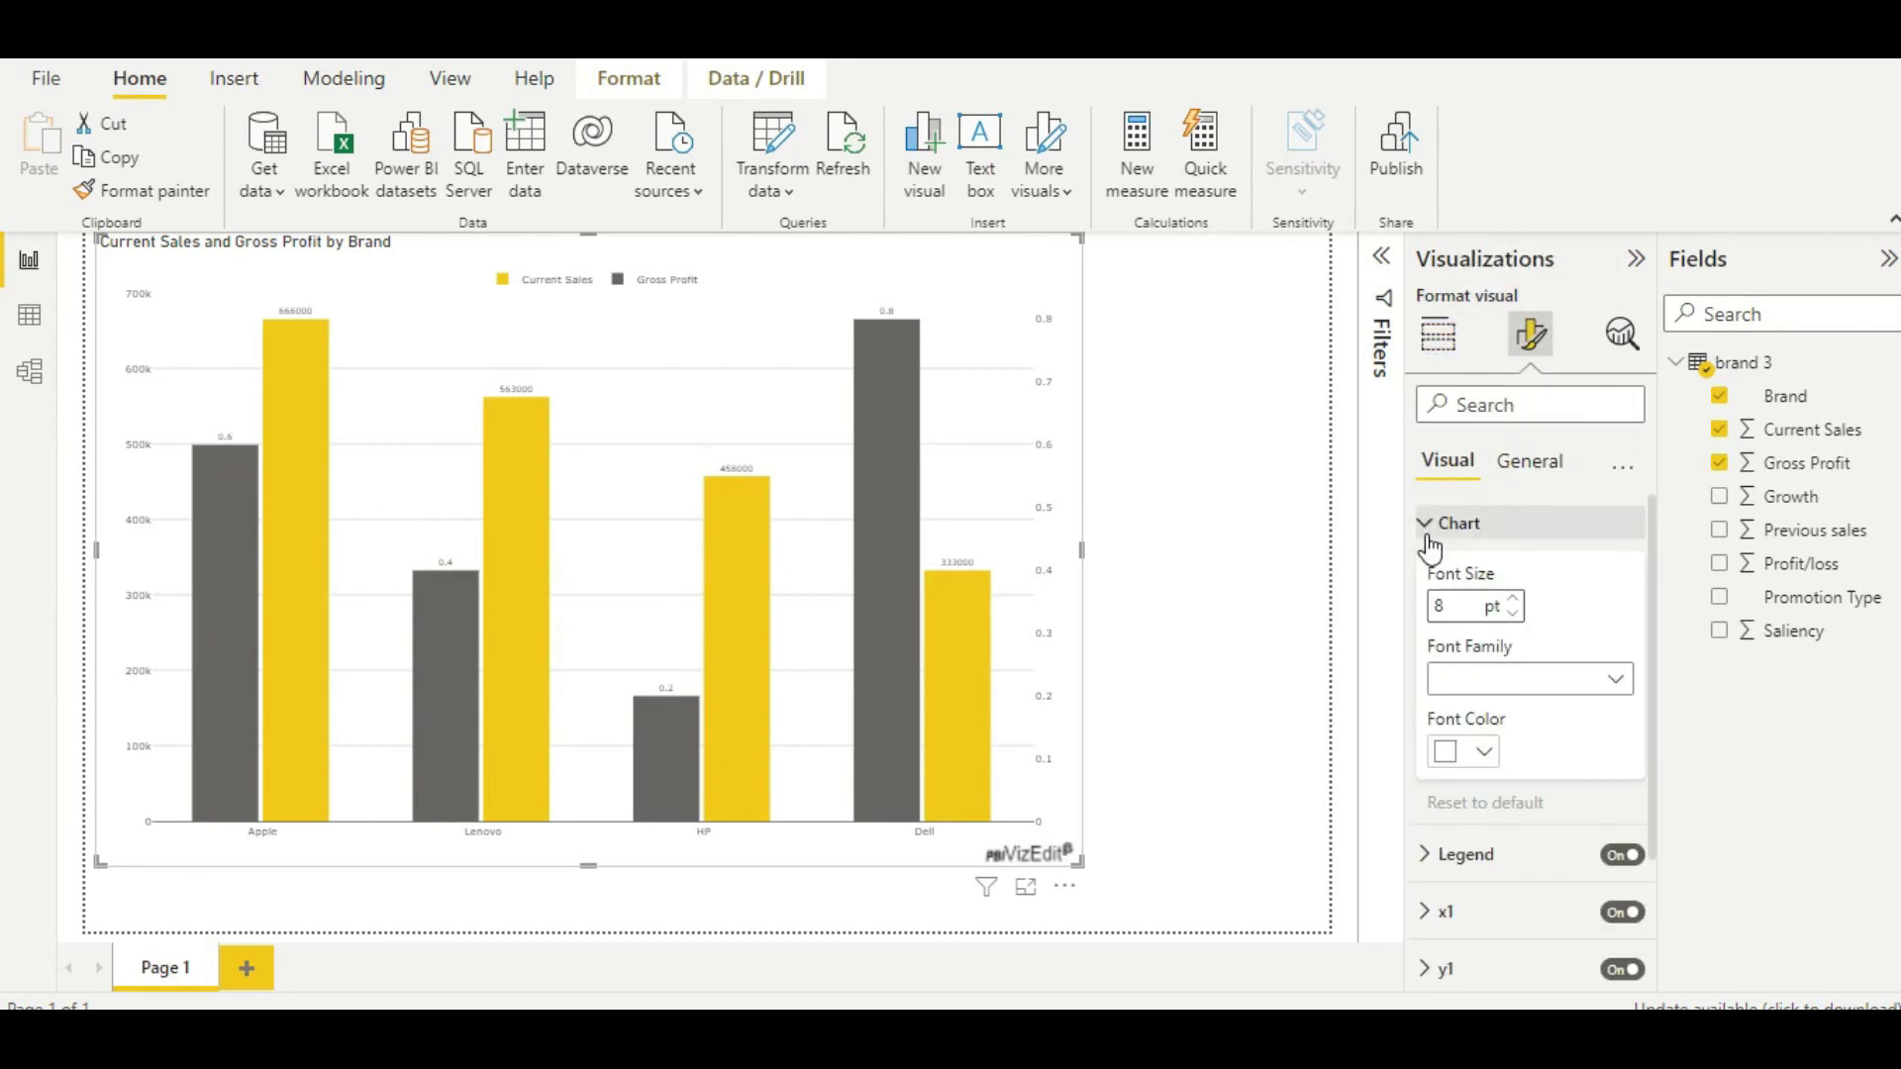
pyautogui.click(1515, 600)
pyautogui.click(1516, 600)
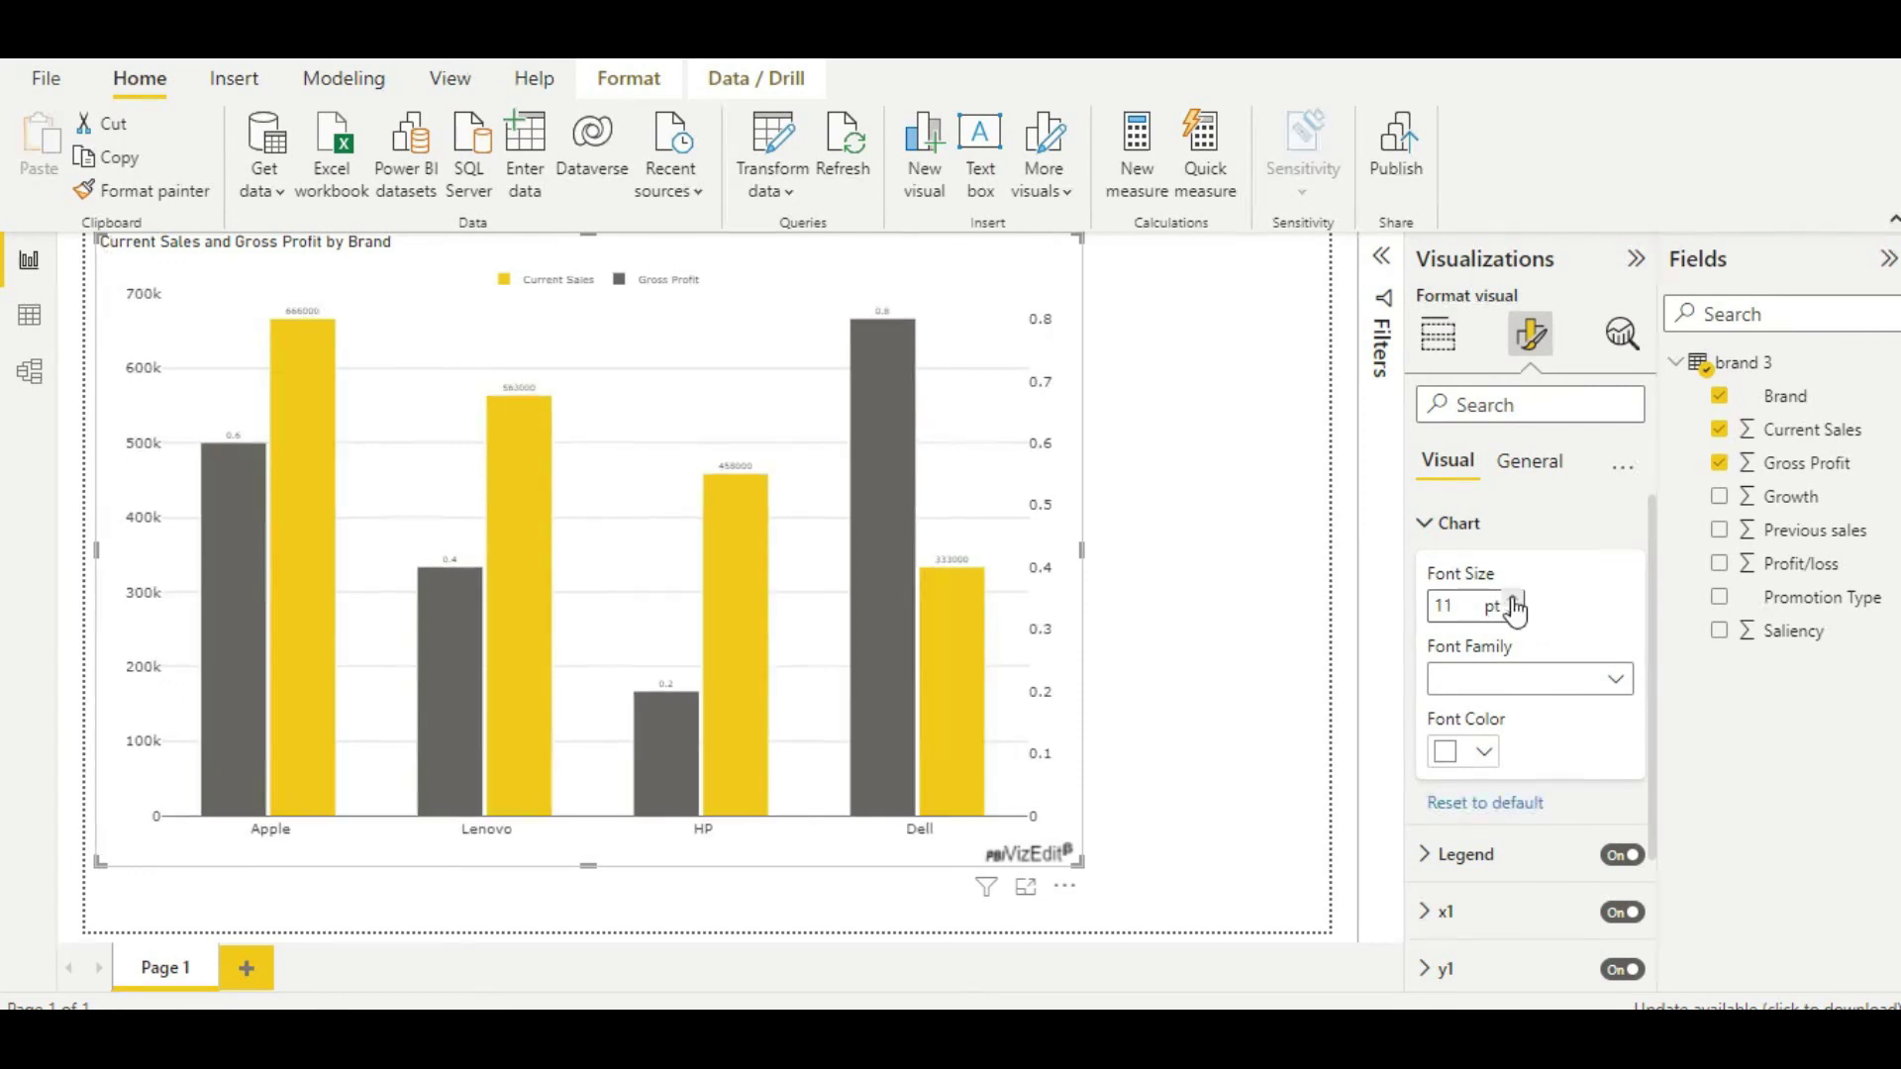
pyautogui.click(1427, 528)
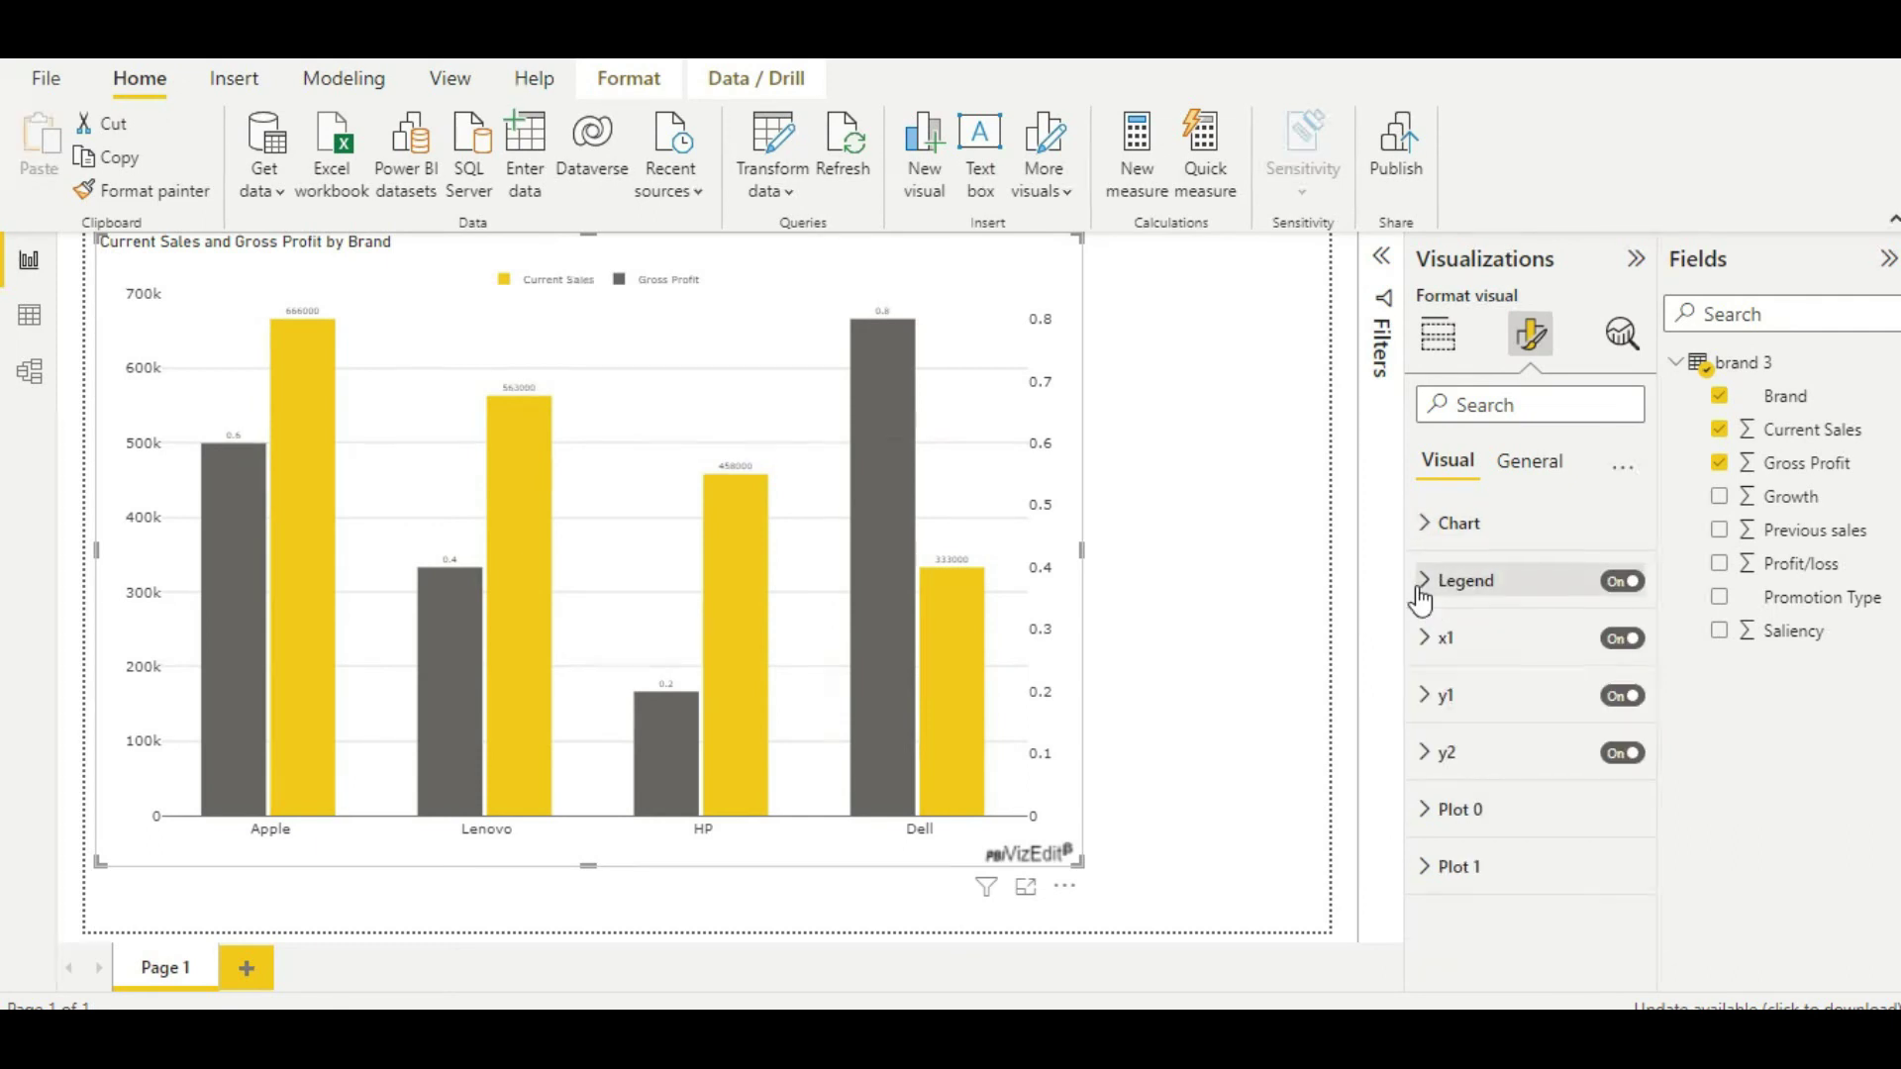
# Step: Set the legend text size to 11 and collapse the legend section
pyautogui.click(1420, 594)
pyautogui.scroll(-1, 1558, 765)
pyautogui.scroll(-2, 1559, 764)
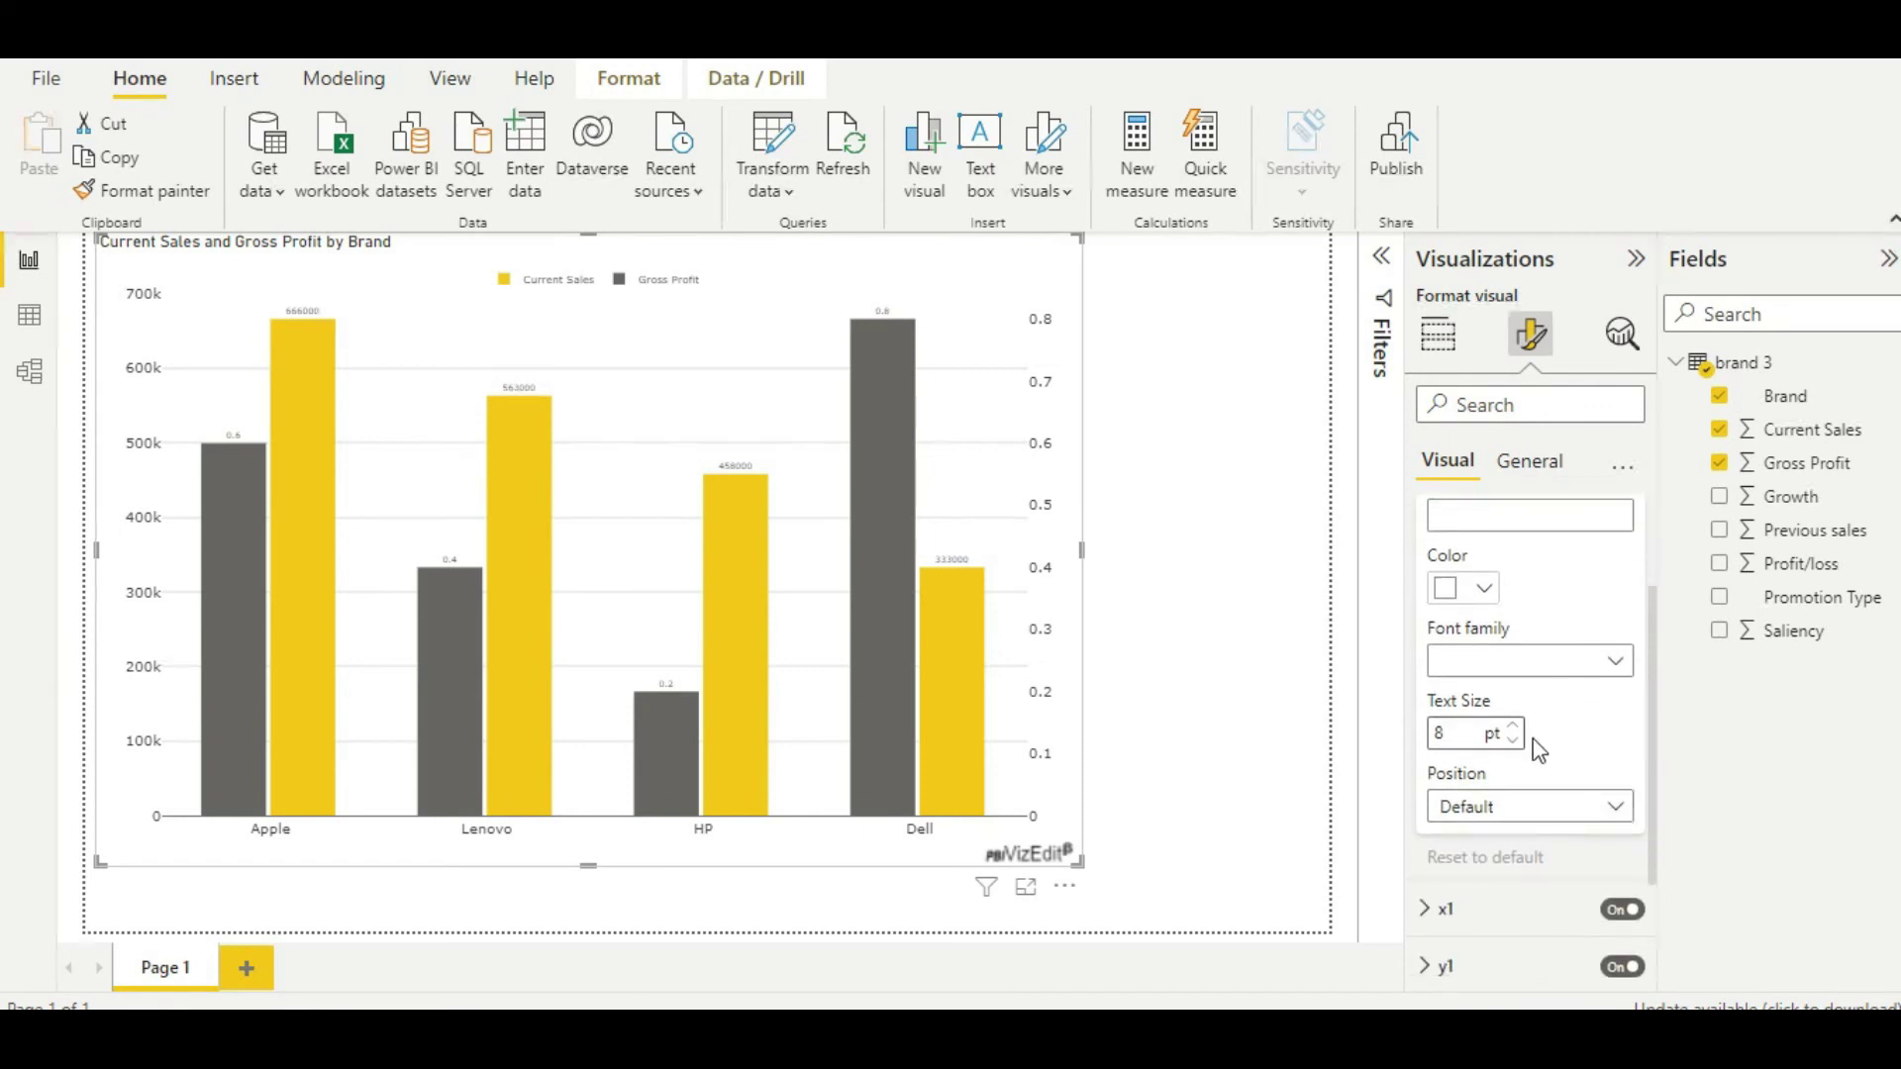
pyautogui.click(1512, 727)
pyautogui.click(1512, 726)
pyautogui.click(1512, 729)
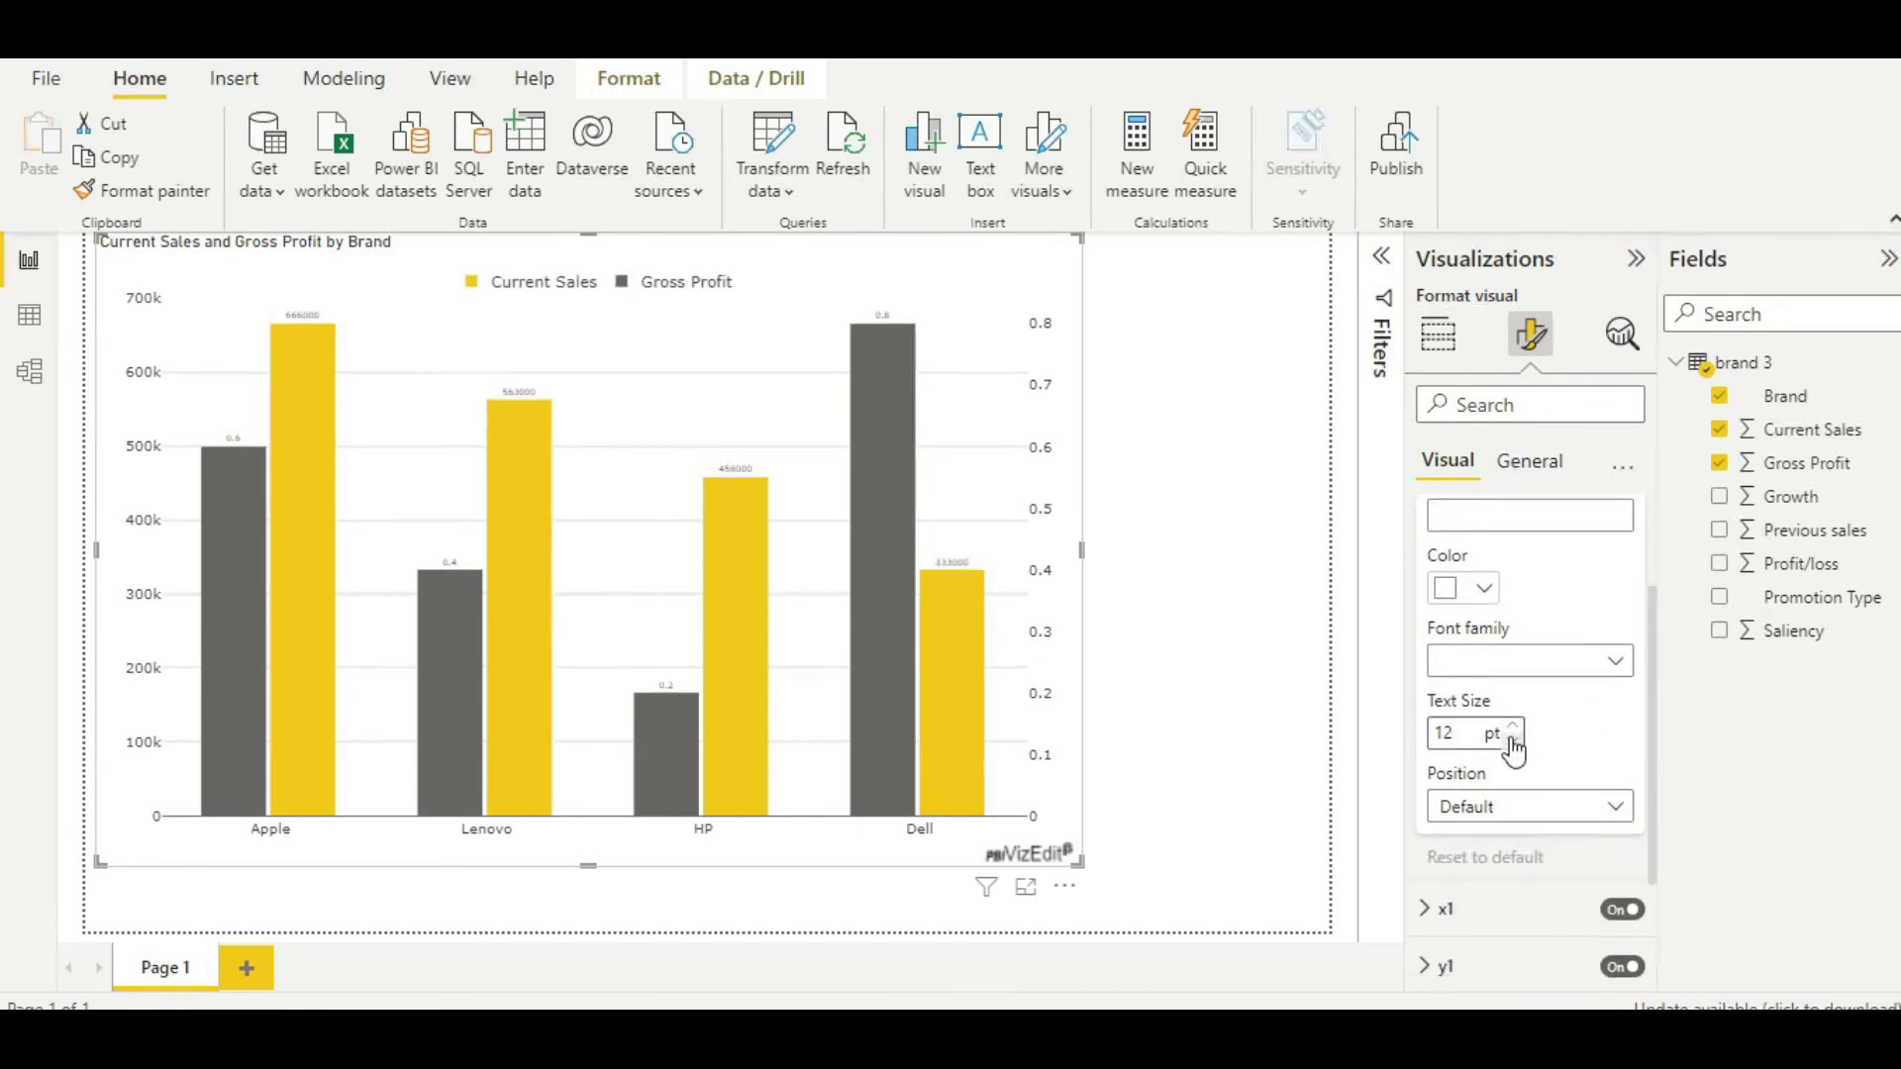
pyautogui.click(1513, 740)
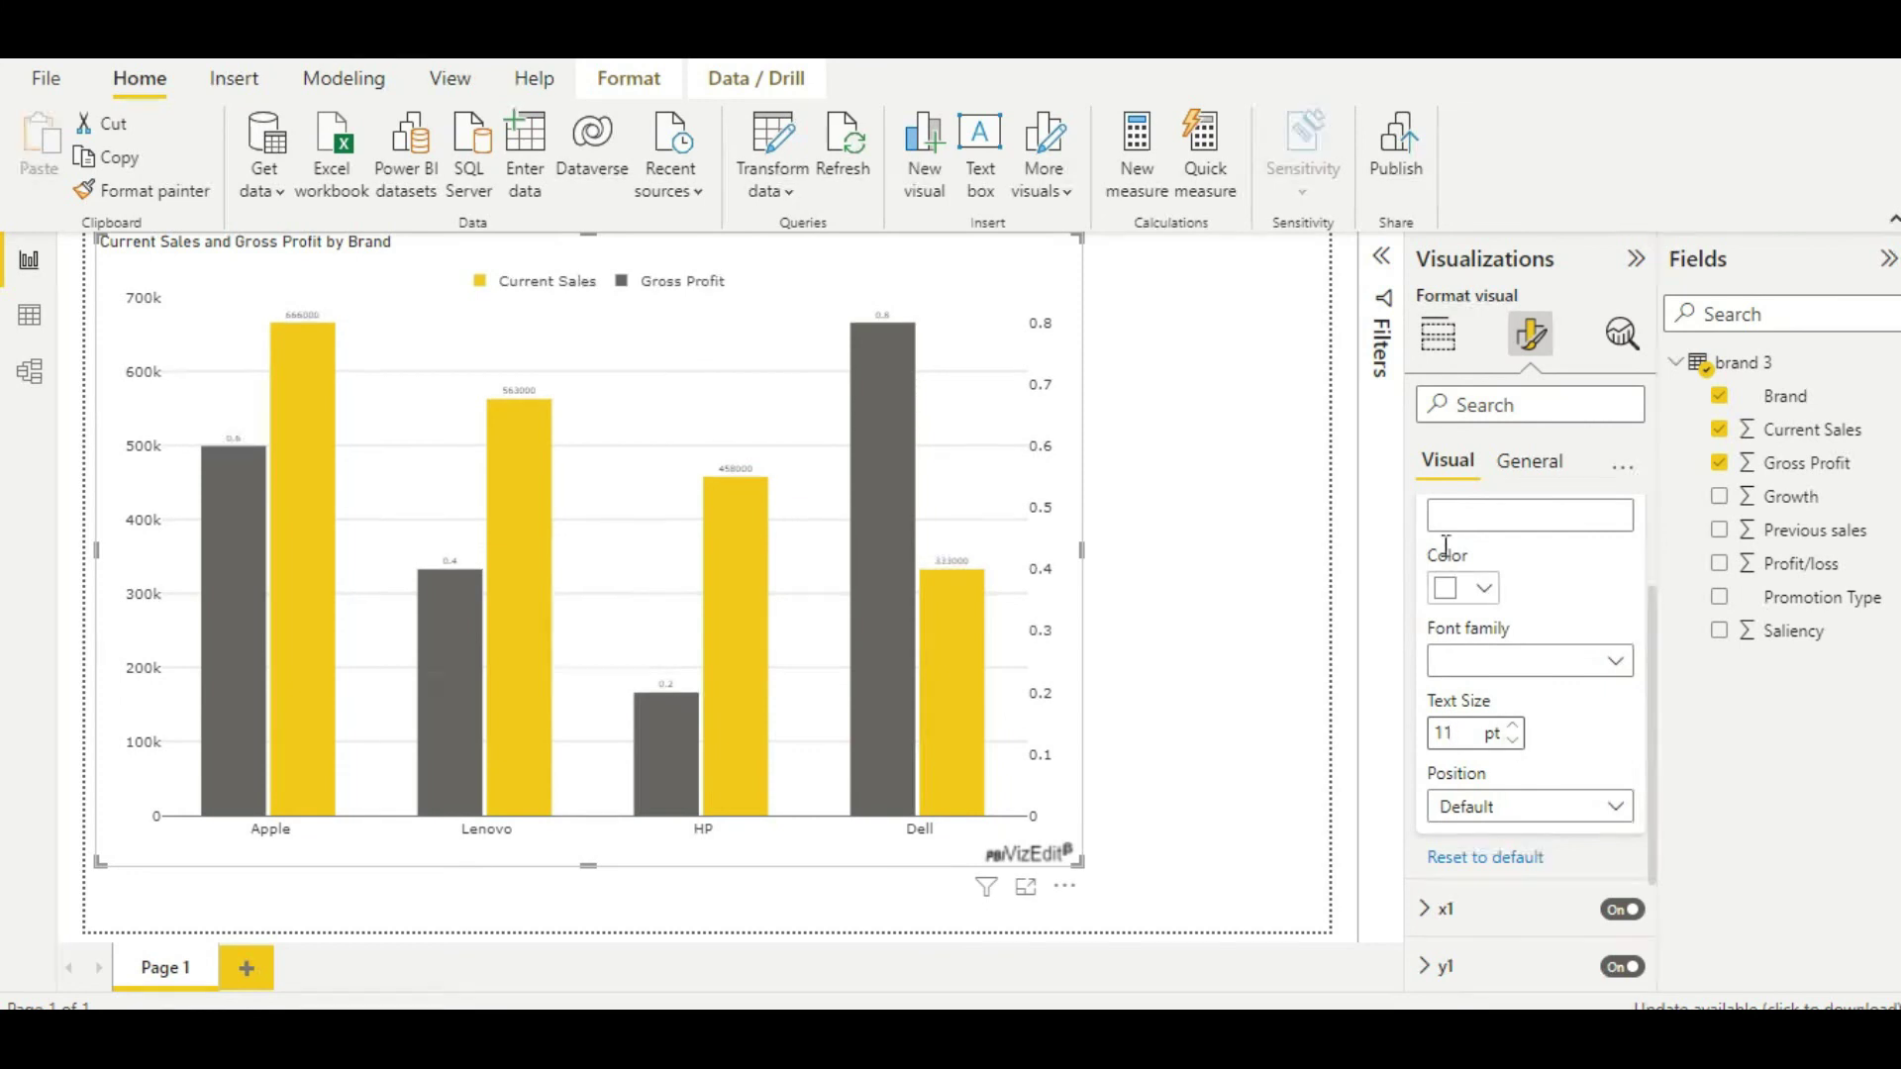
pyautogui.scroll(1, 1512, 736)
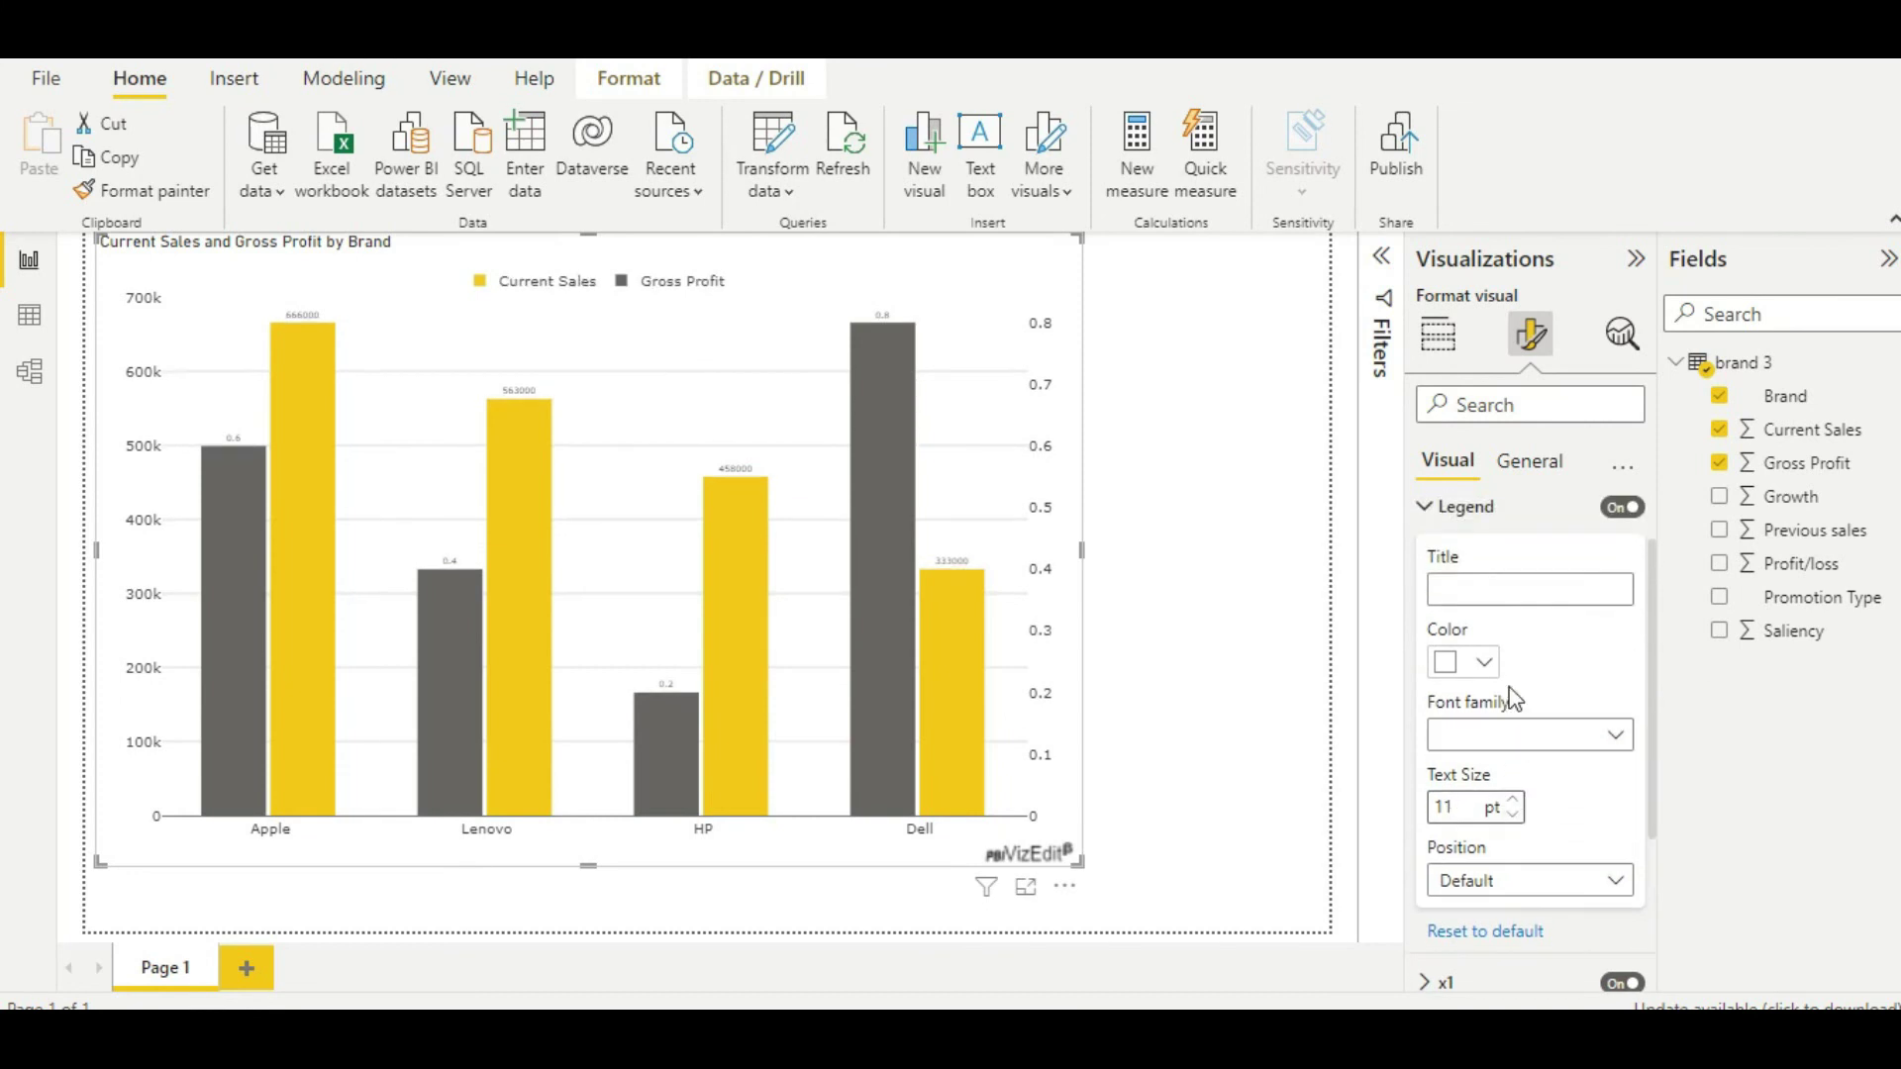
pyautogui.click(1429, 513)
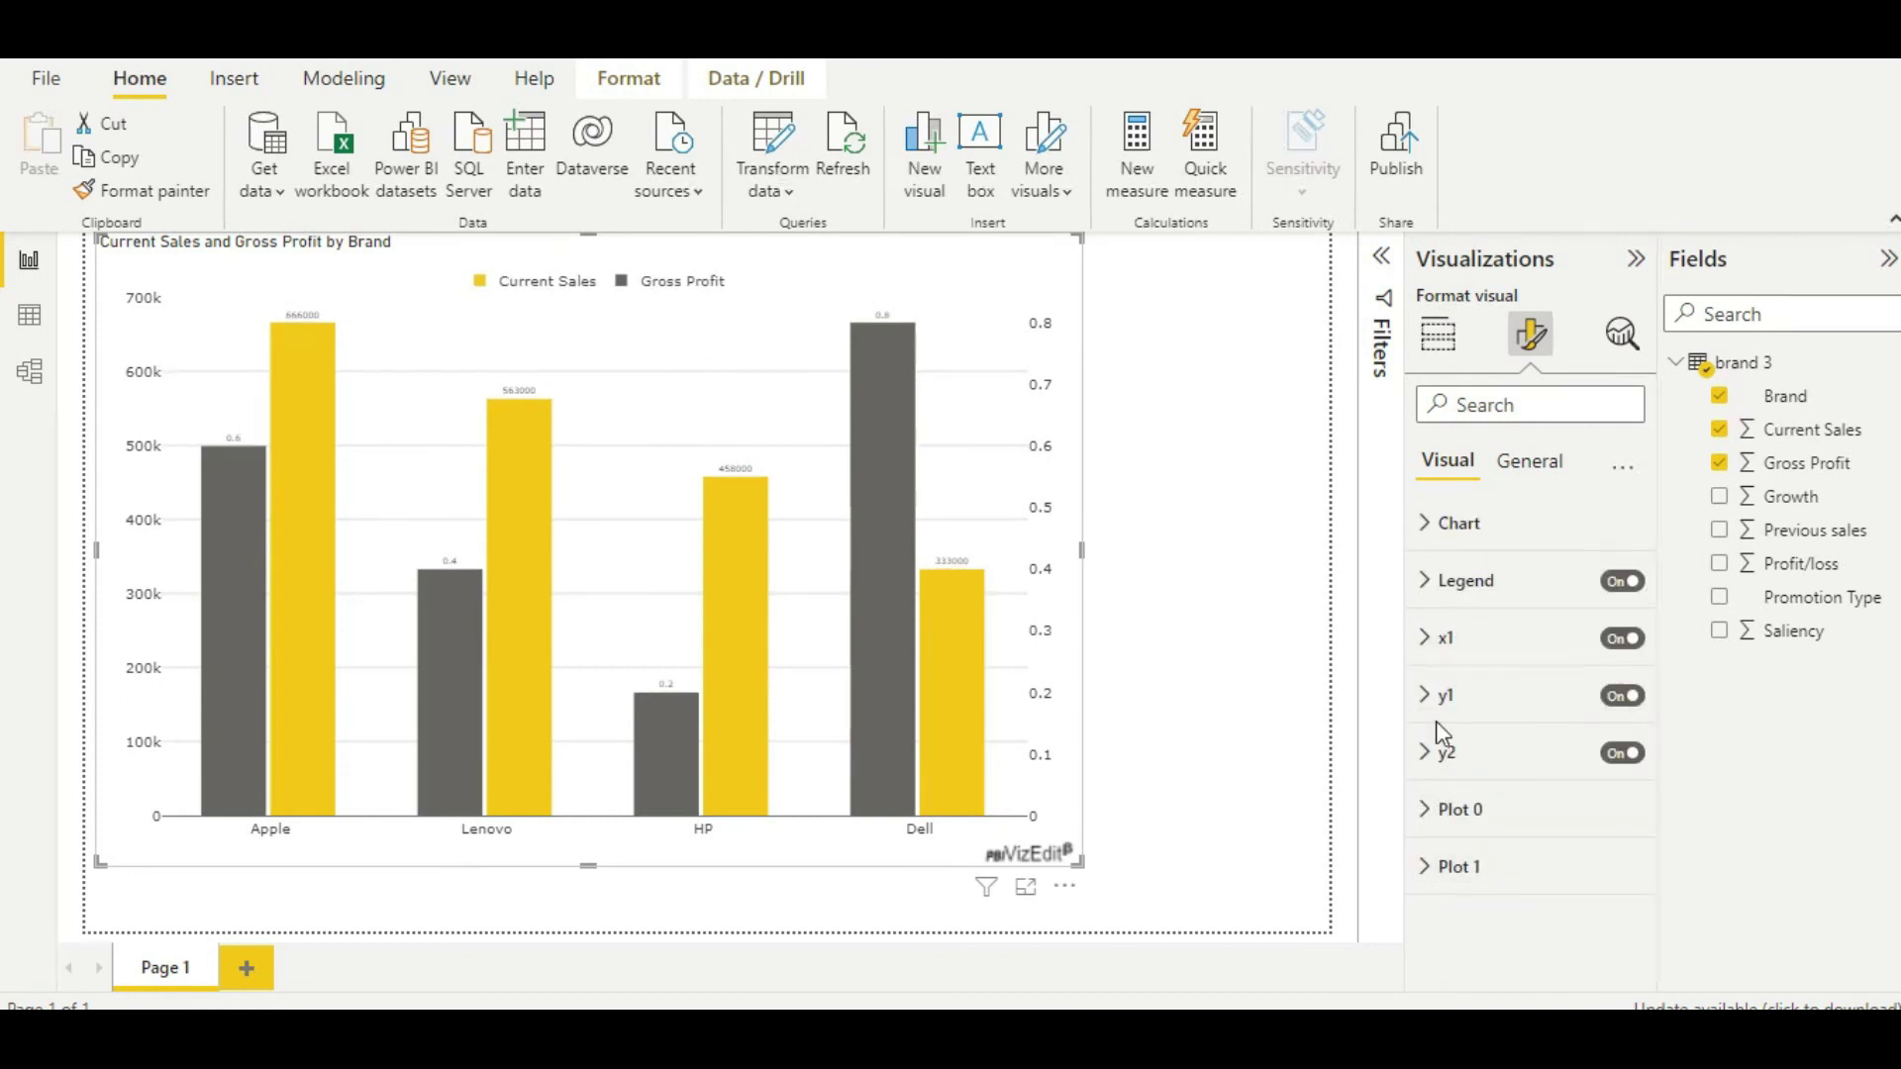
pyautogui.click(1433, 639)
pyautogui.scroll(-2, 1540, 883)
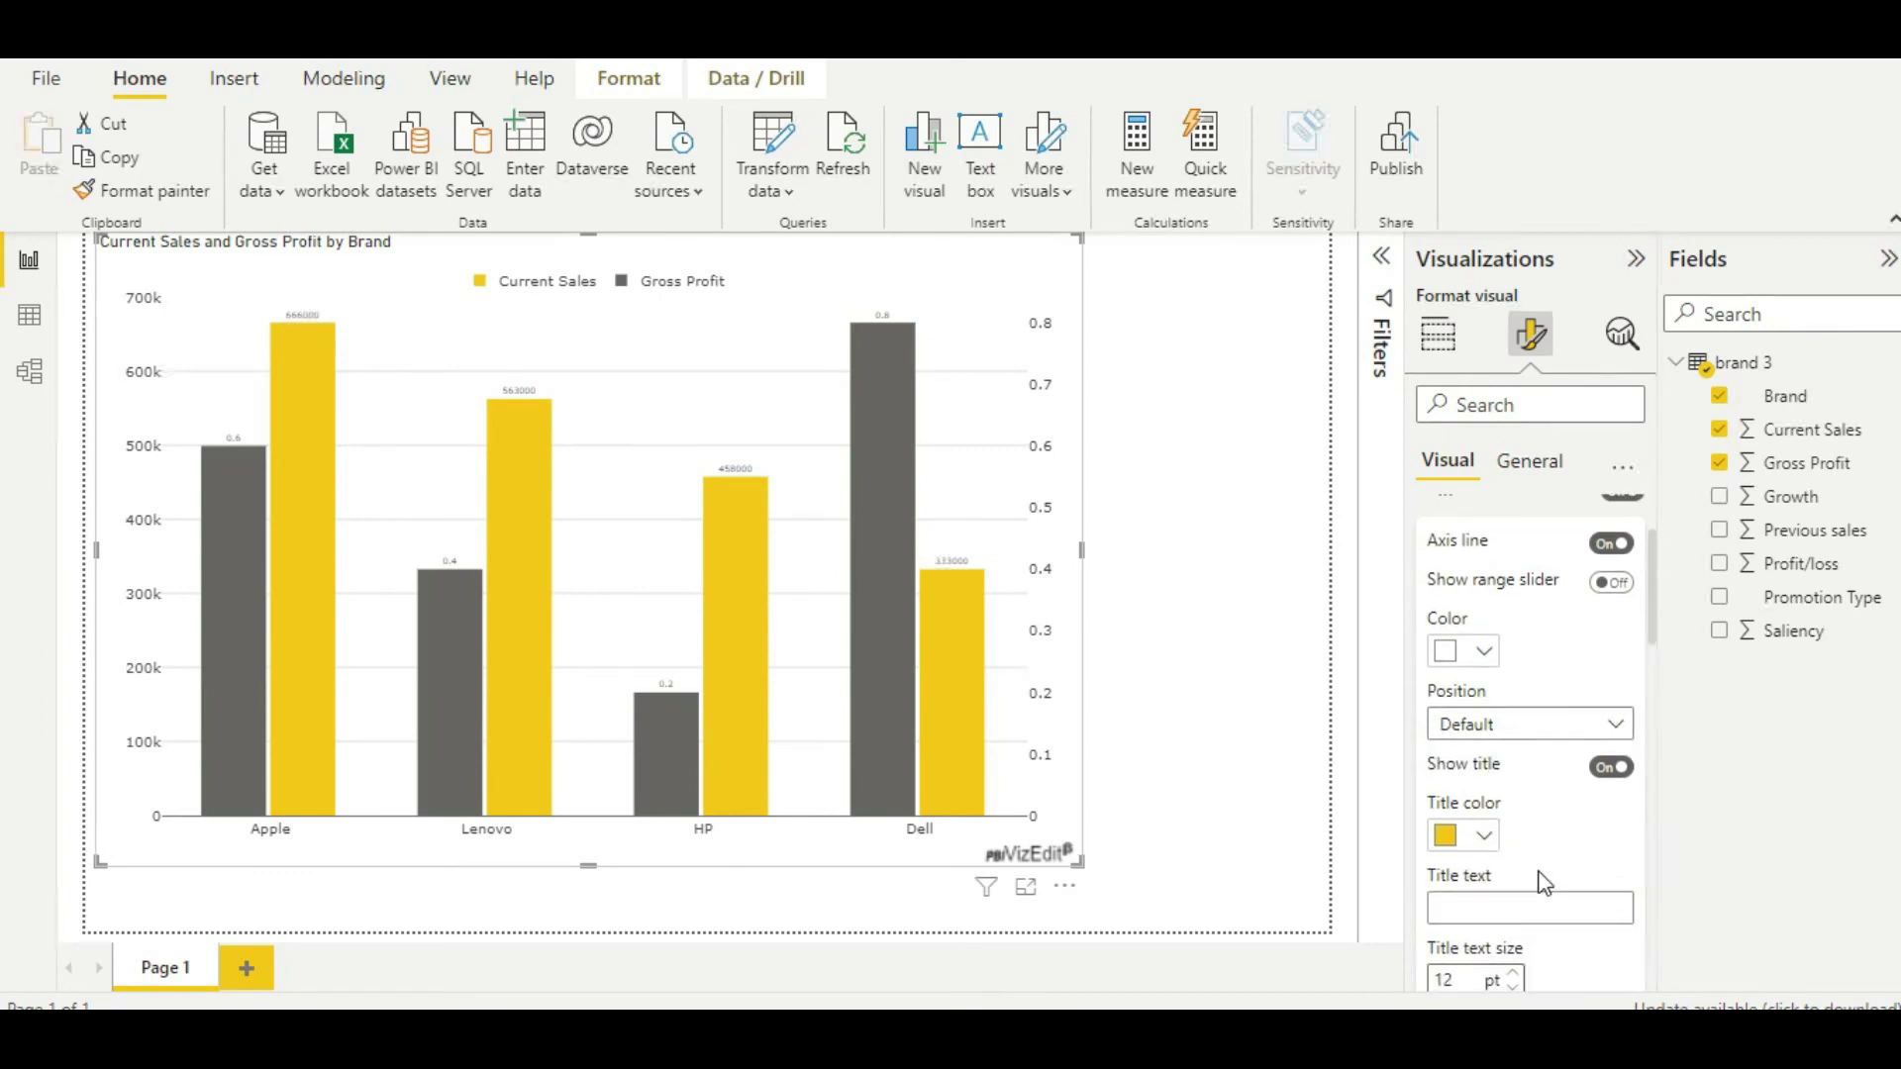
pyautogui.scroll(-4, 1541, 882)
pyautogui.scroll(-3, 1541, 882)
pyautogui.scroll(2, 1541, 882)
pyautogui.scroll(5, 1541, 882)
pyautogui.scroll(2, 1541, 882)
pyautogui.scroll(2, 1540, 882)
pyautogui.click(1427, 639)
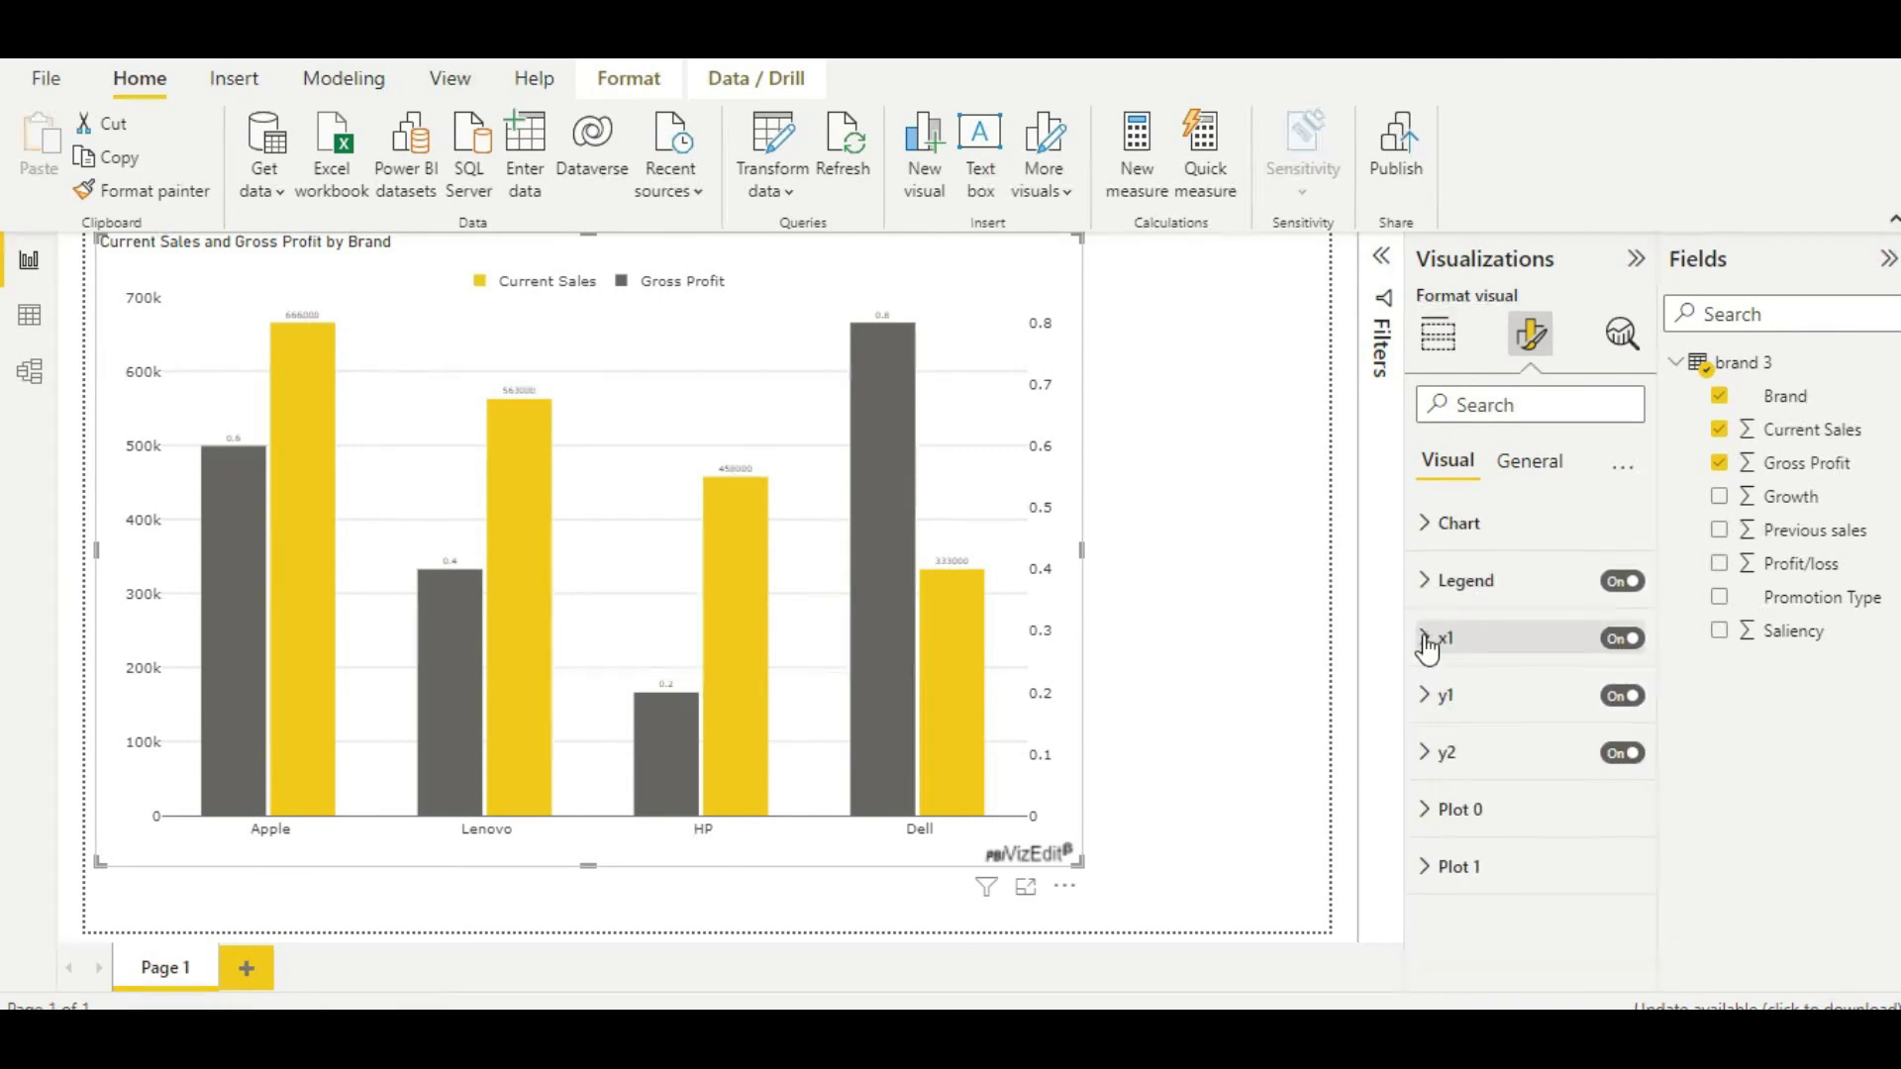
# Step: In Plot 0, set the Current Sales label font size to 12 and colour to 000000
pyautogui.click(1492, 814)
pyautogui.scroll(-3, 1509, 844)
pyautogui.scroll(-3, 1523, 843)
pyautogui.scroll(-1, 1535, 844)
pyautogui.click(1517, 817)
pyautogui.click(1517, 817)
pyautogui.click(1516, 817)
pyautogui.click(1516, 828)
pyautogui.click(1517, 817)
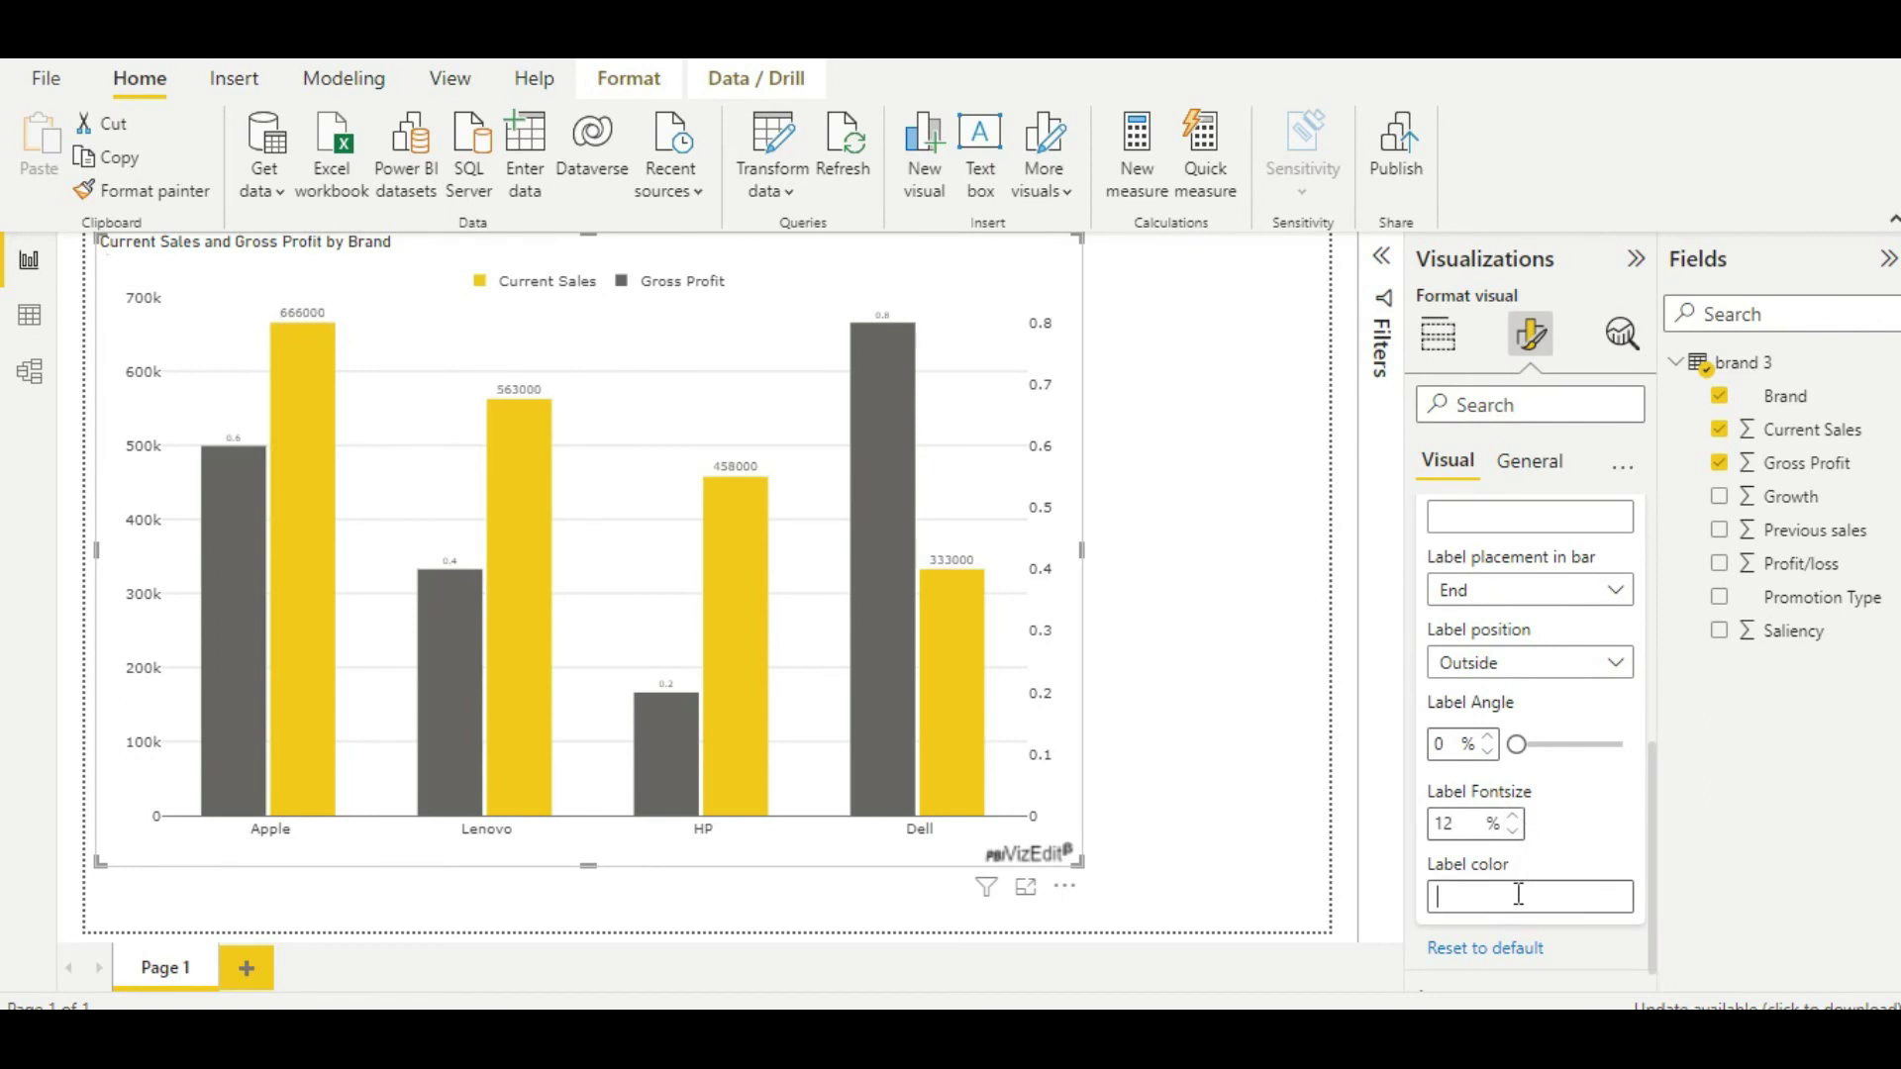
pyautogui.write('000')
pyautogui.write('0')
pyautogui.write('00')
pyautogui.scroll(-1, 1557, 859)
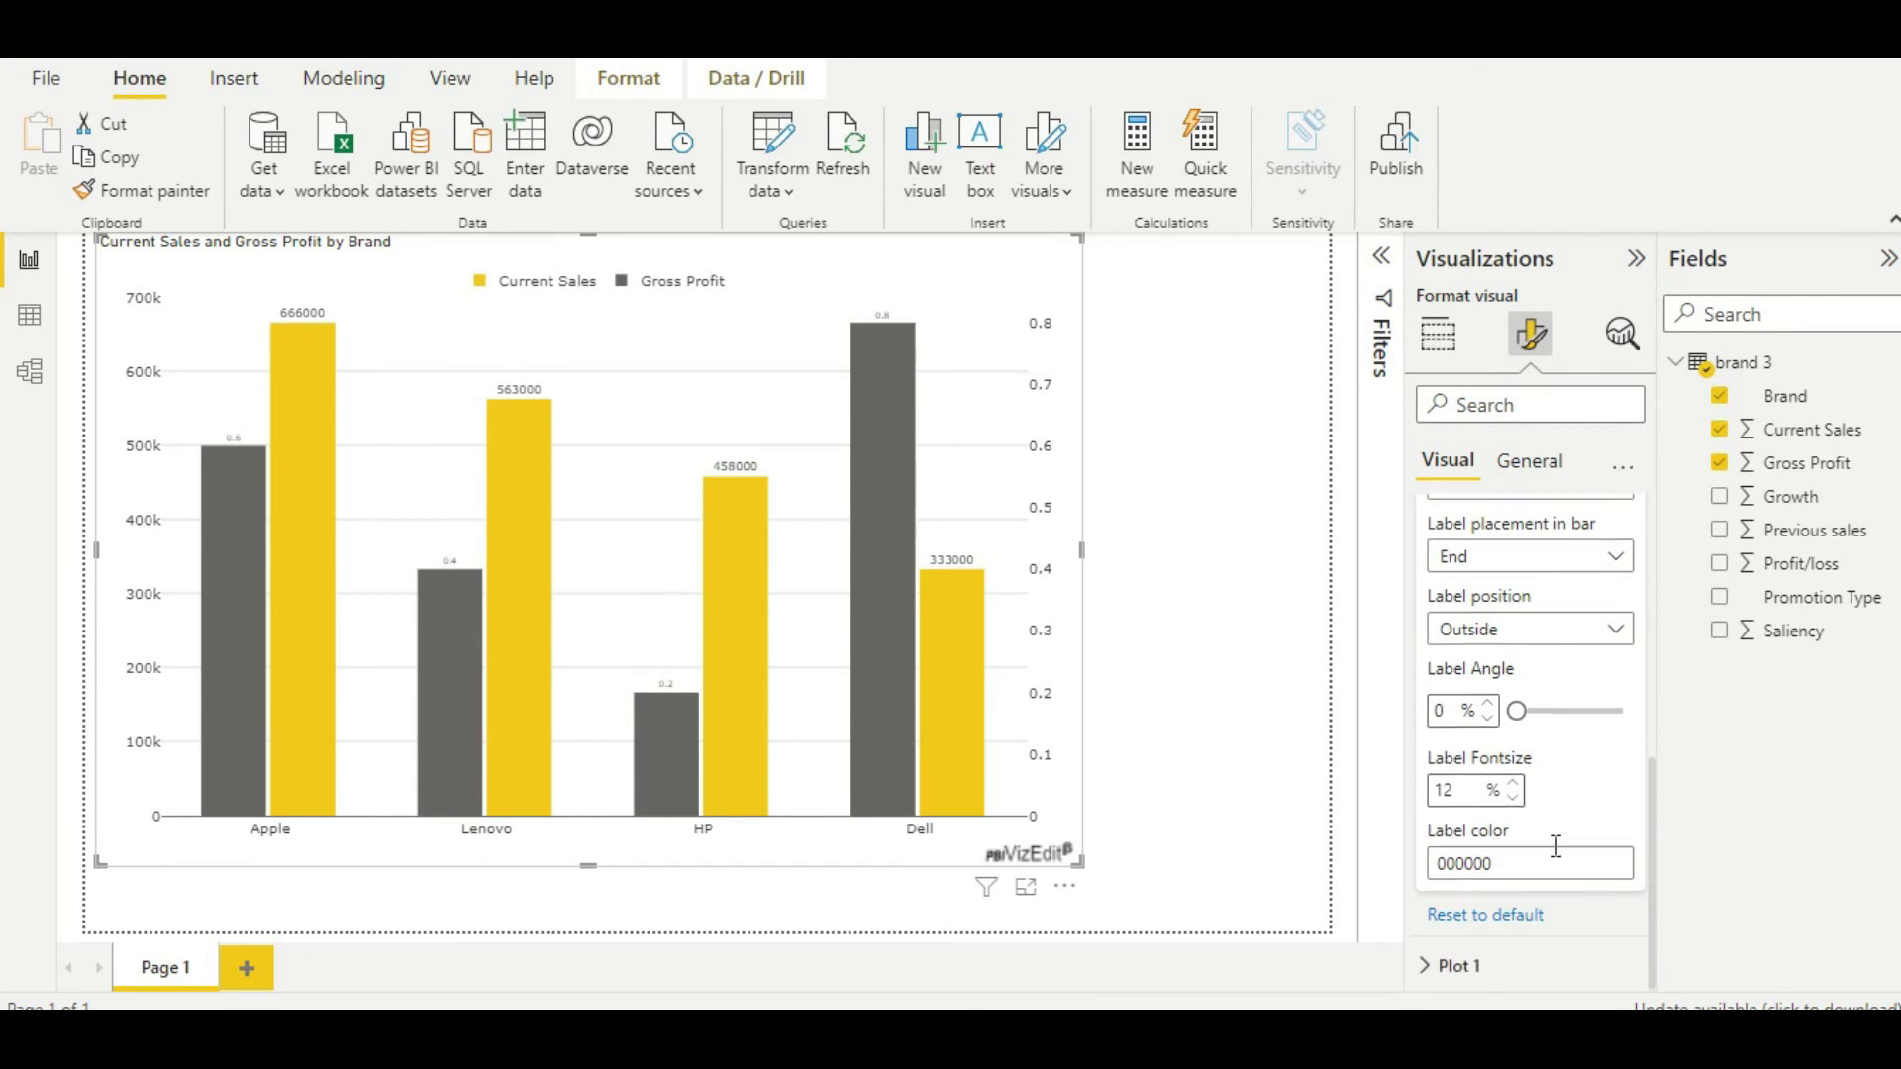
# Step: Set the Gross Profit label font size to 12 in Plot 1, then collapse Plot 1 and Plot 0
pyautogui.click(1428, 964)
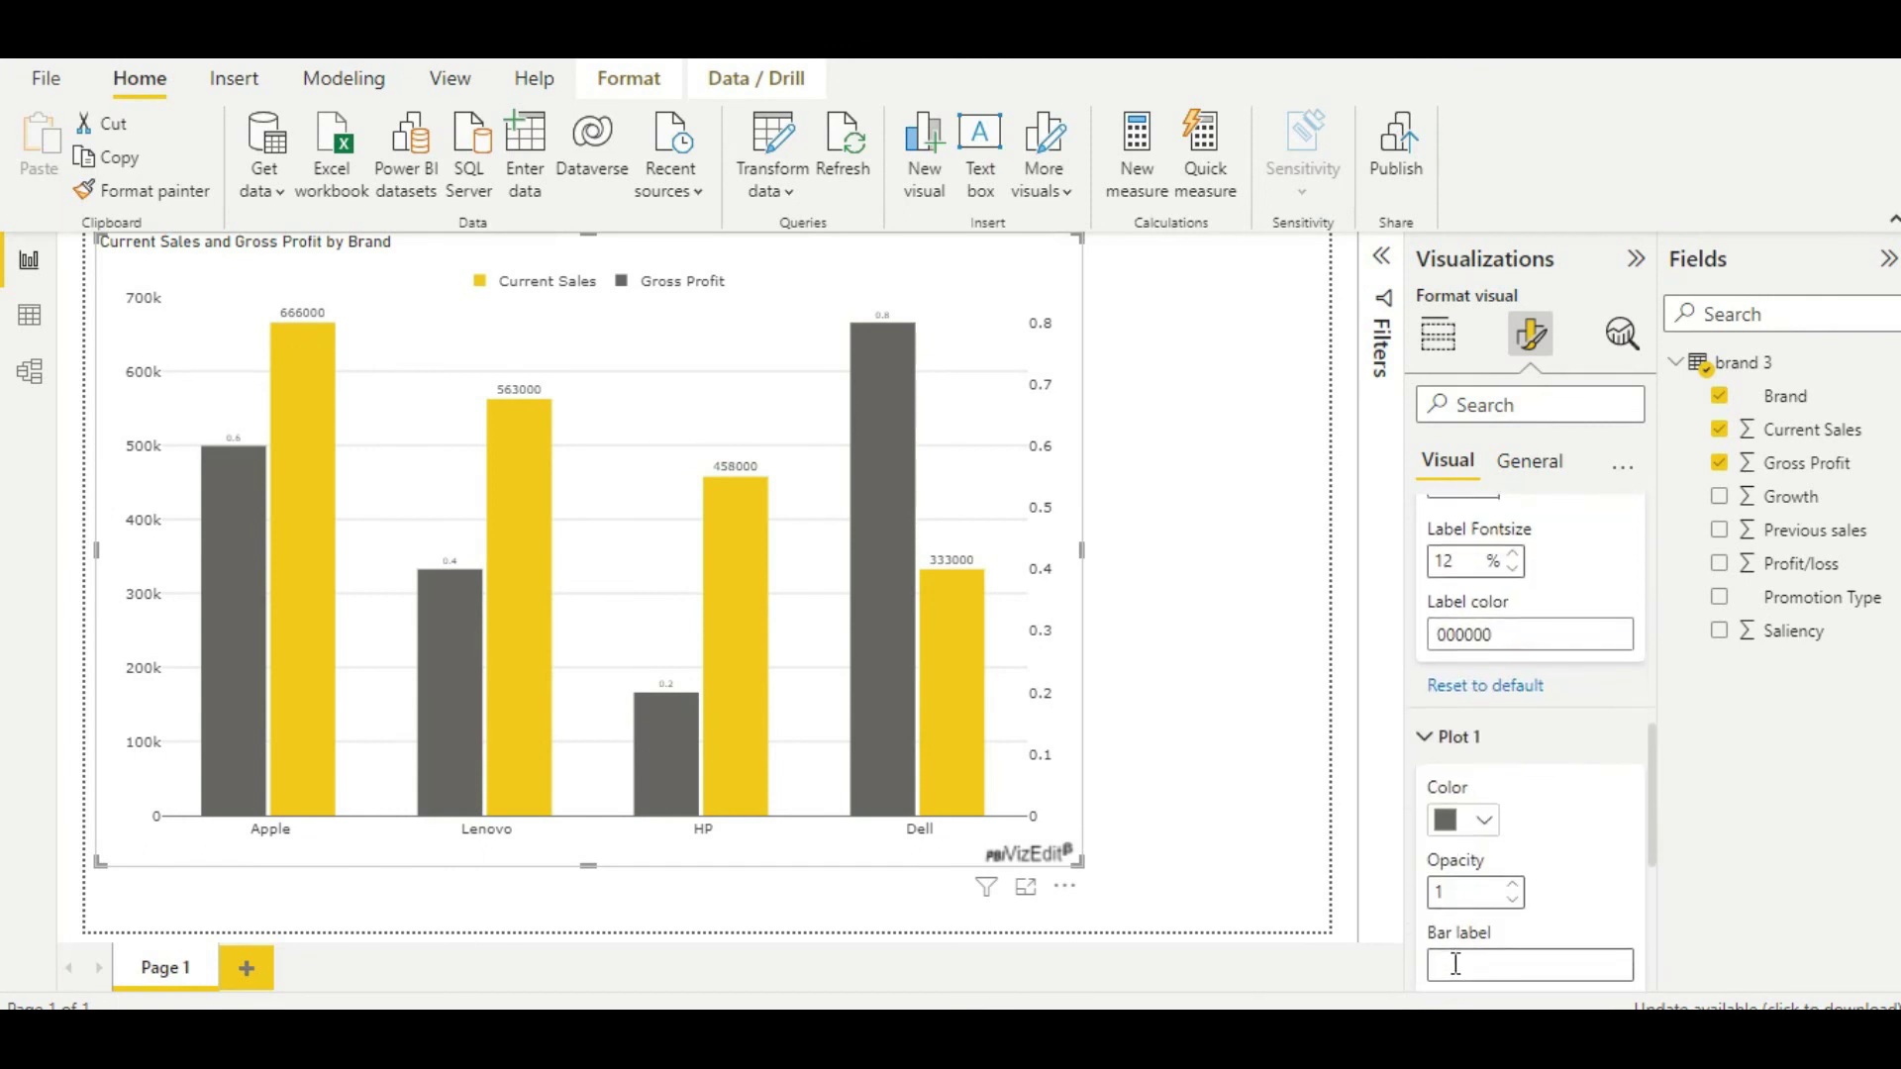
pyautogui.scroll(-3, 1453, 955)
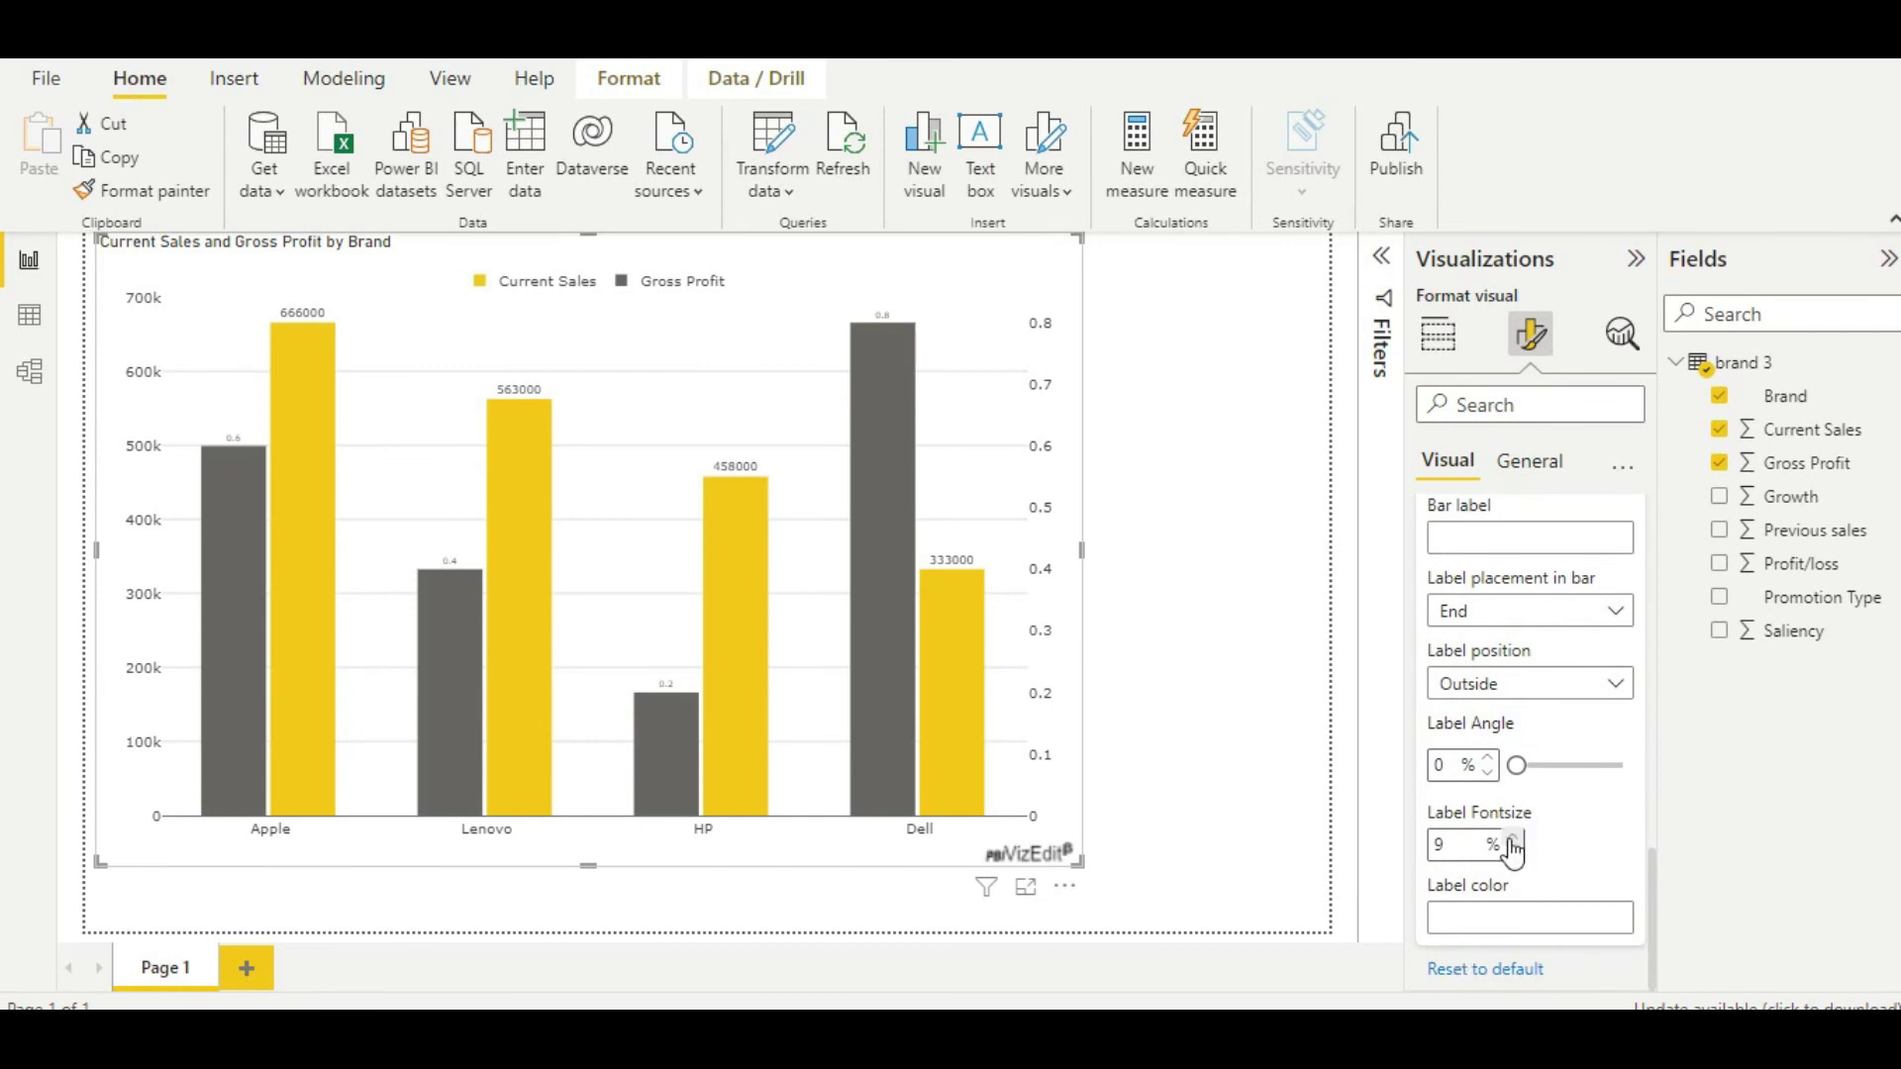
pyautogui.click(1513, 836)
pyautogui.click(1512, 835)
pyautogui.click(1512, 852)
pyautogui.scroll(-2, 1501, 832)
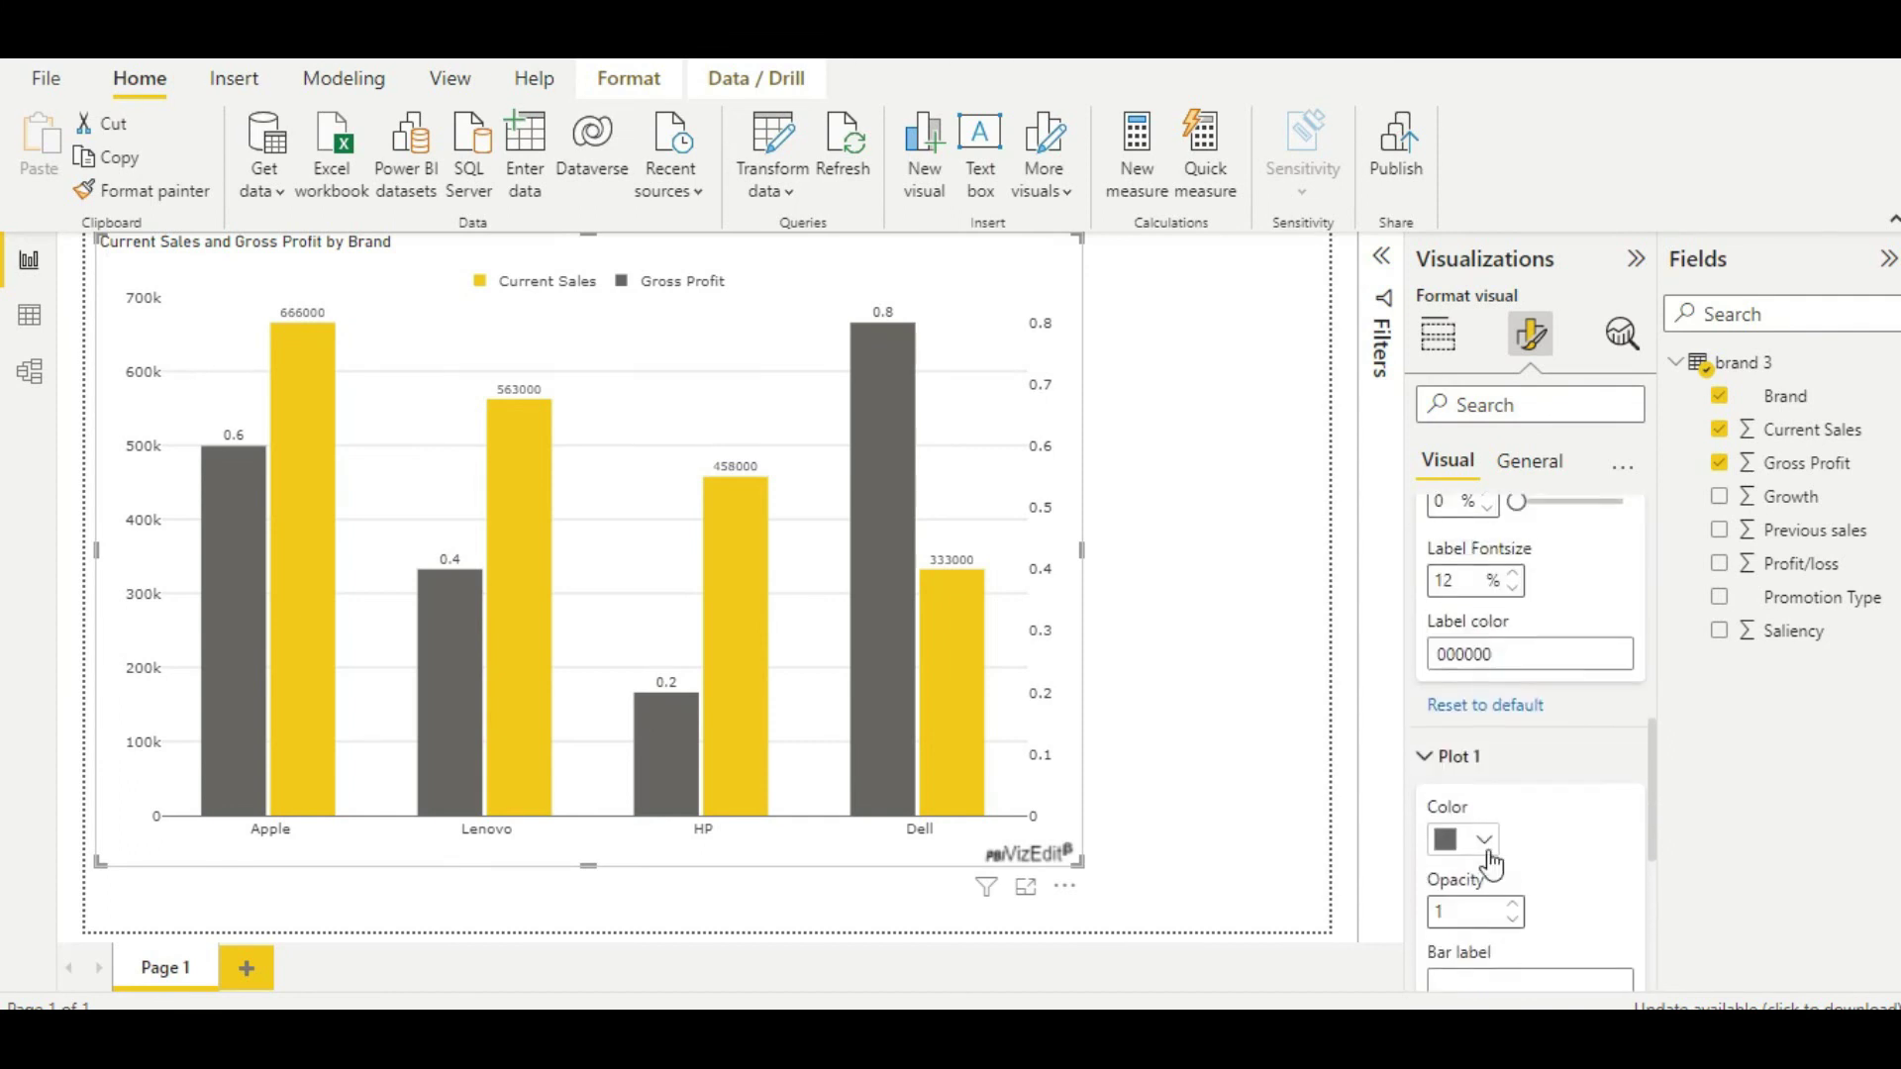
pyautogui.click(1427, 769)
pyautogui.scroll(3, 1456, 887)
pyautogui.scroll(2, 1456, 886)
pyautogui.click(1430, 623)
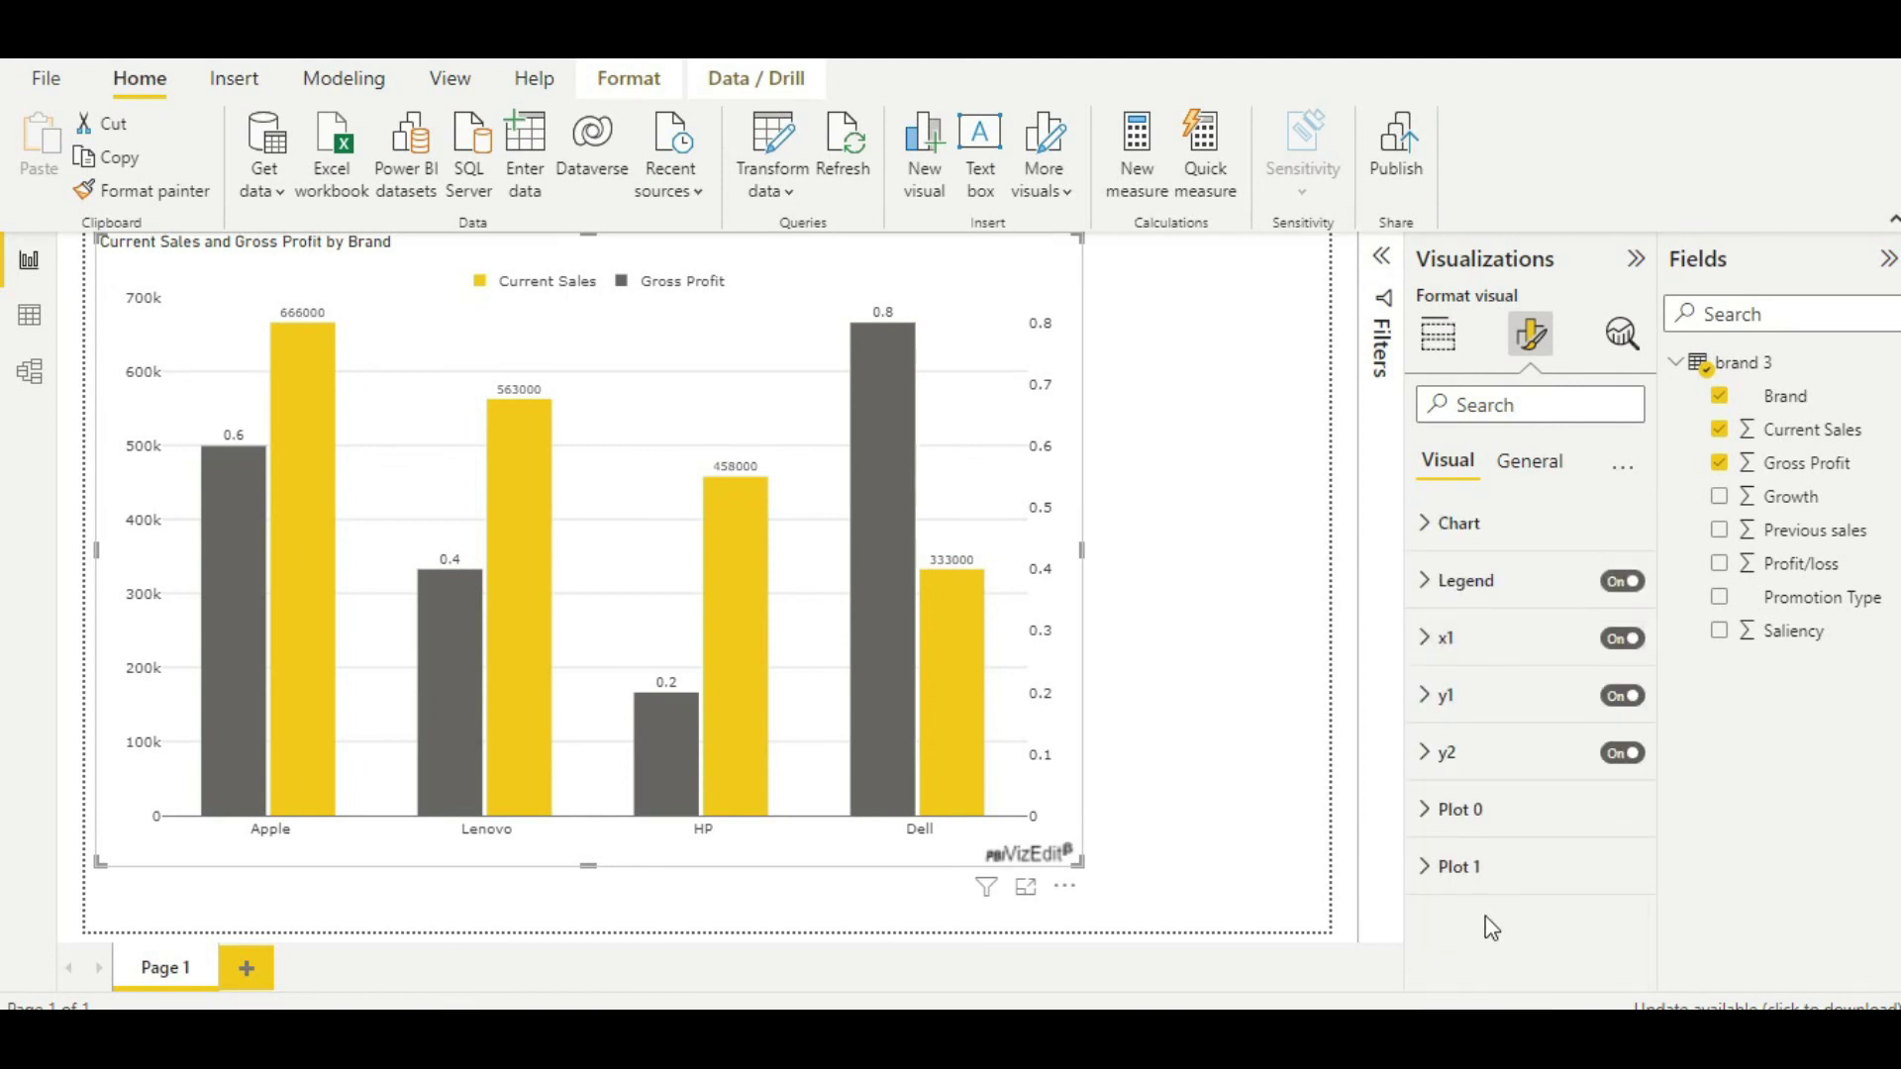